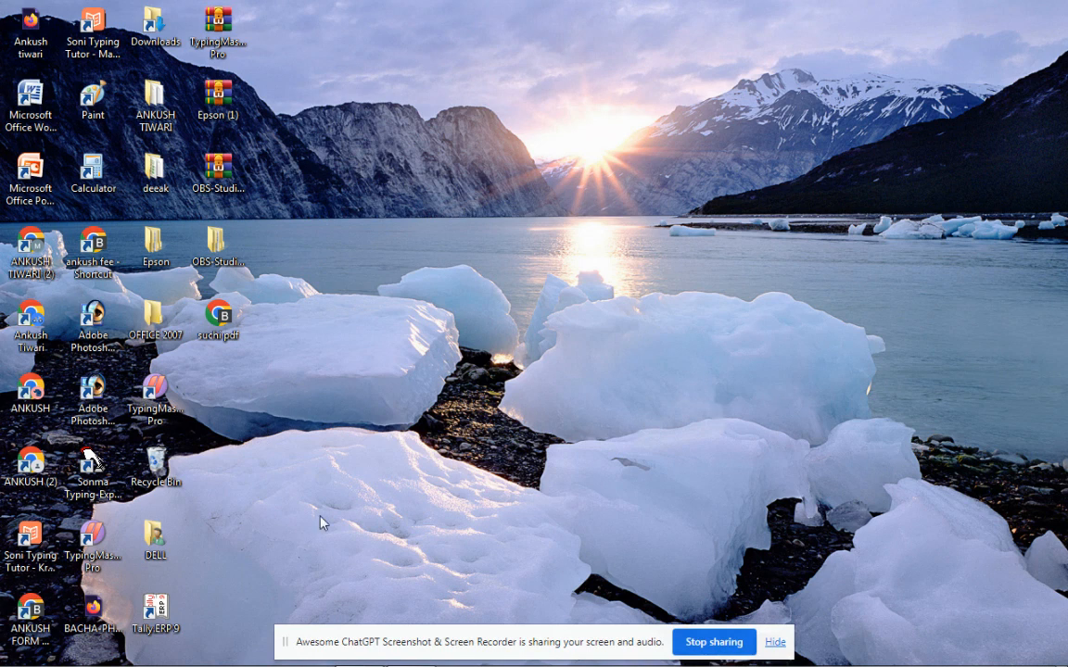
Launch Tally.ERP 9 in Educational Mode to reach Maruti Clothing Company's Gateway of Tally
{"action": "double_click", "coordinate": [156, 612]}
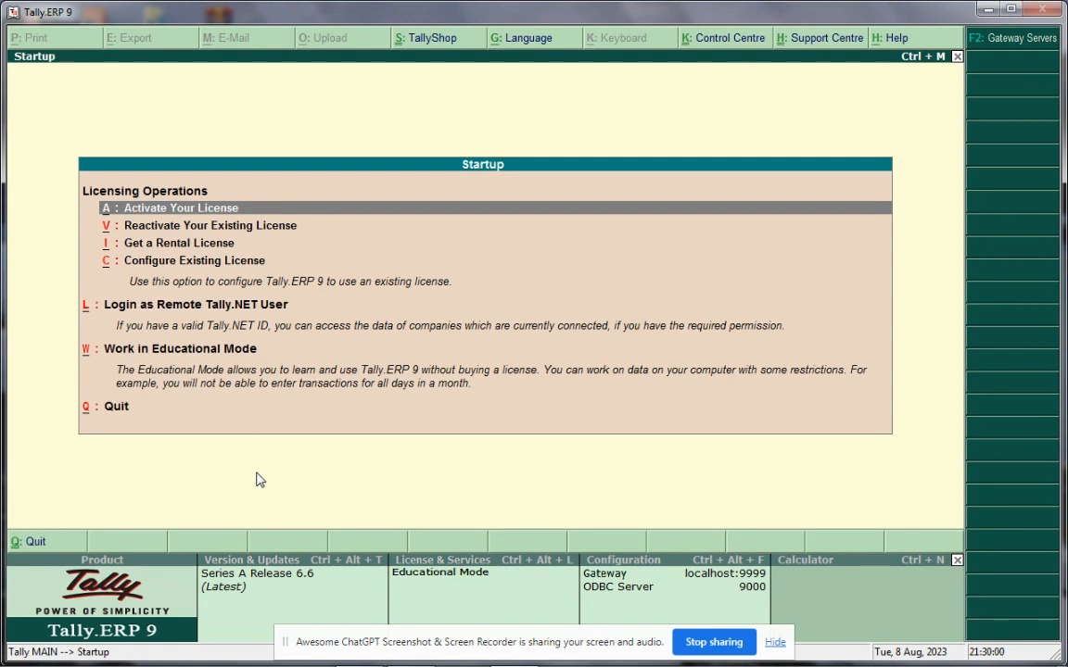
{"action": "left_click", "coordinate": [209, 350]}
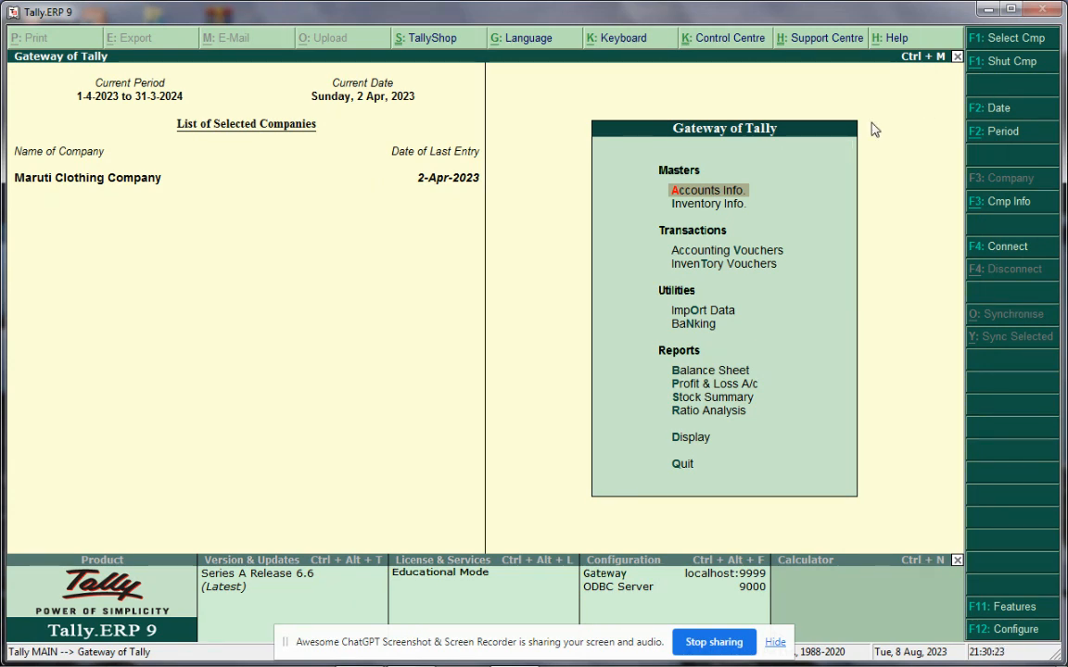
Shut Maruti Clothing Company and open the Create Company form
{"action": "left_click", "coordinate": [1009, 69]}
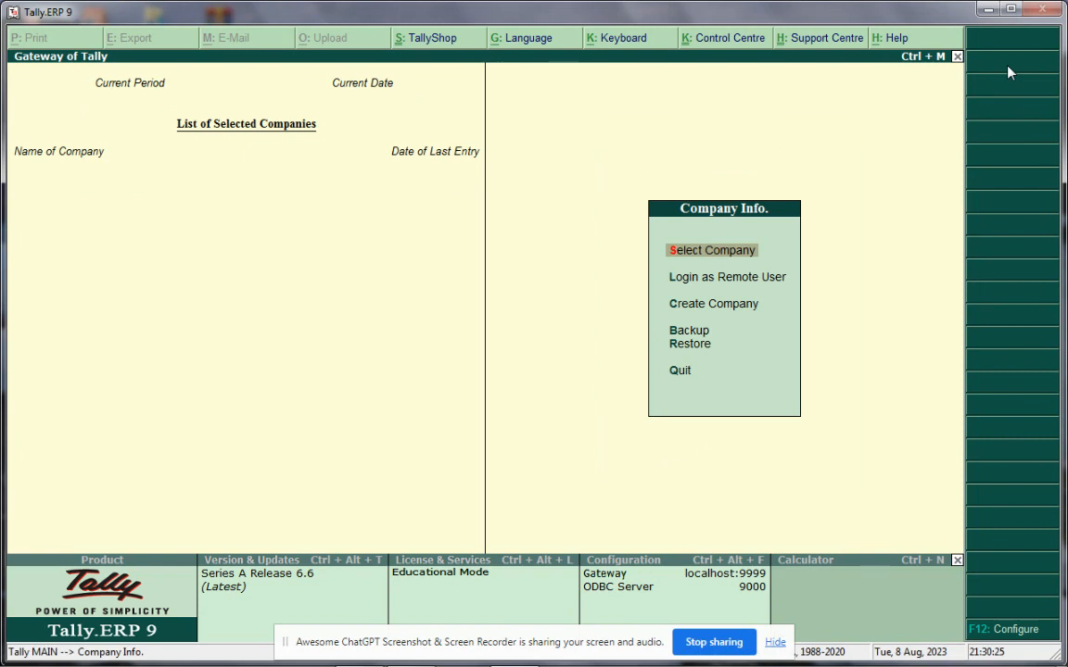
{"action": "left_click", "coordinate": [704, 313]}
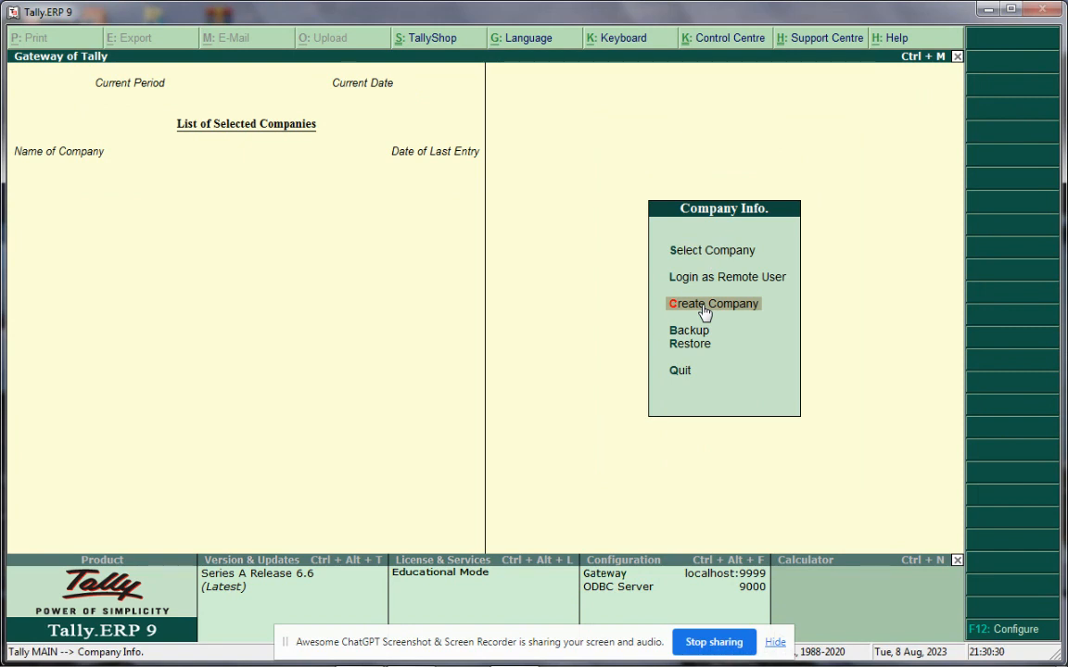
{"action": "left_click", "coordinate": [704, 313]}
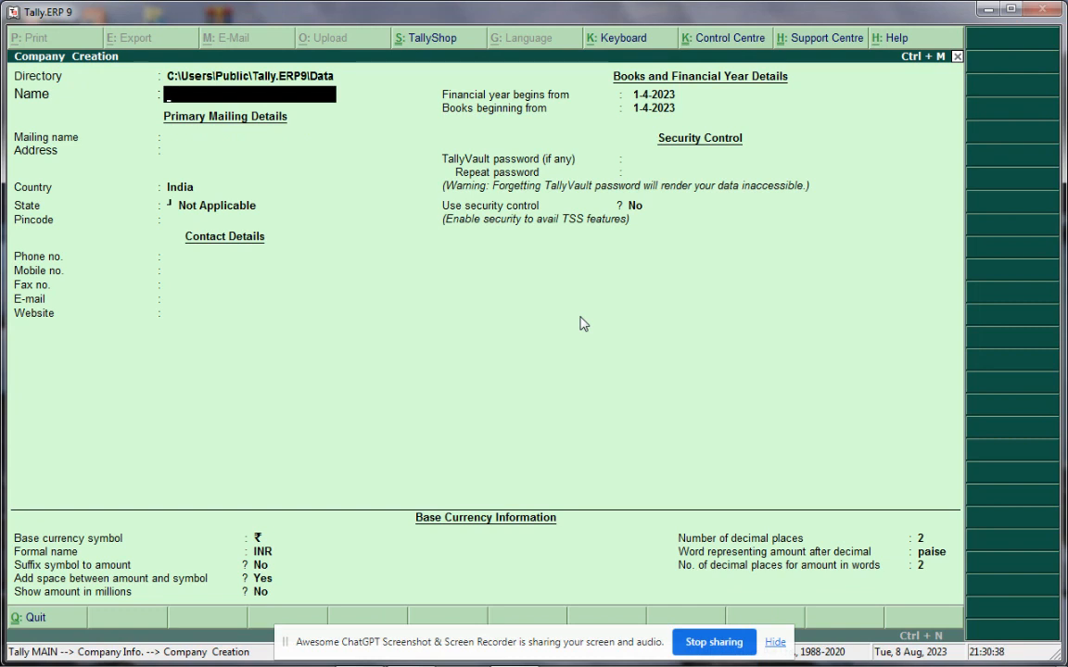
Name the company Neha Plastic, keep it as the mailing name, and enter the first address line
{"action": "type", "text": "Neha Plas"}
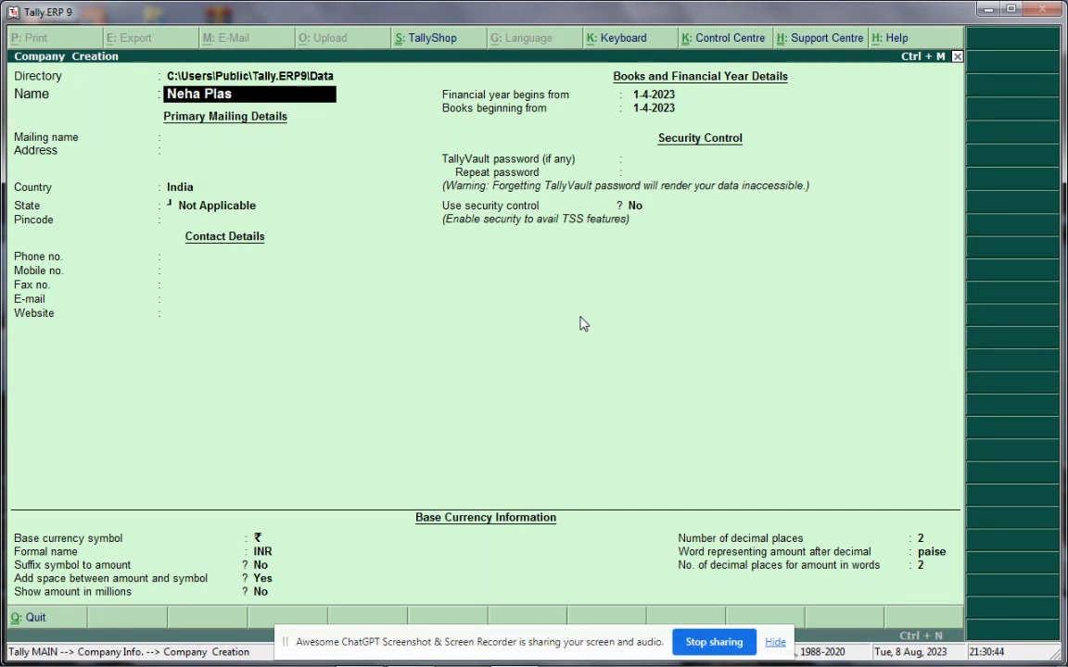
{"action": "type", "text": "tic"}
{"action": "key", "text": "Return"}
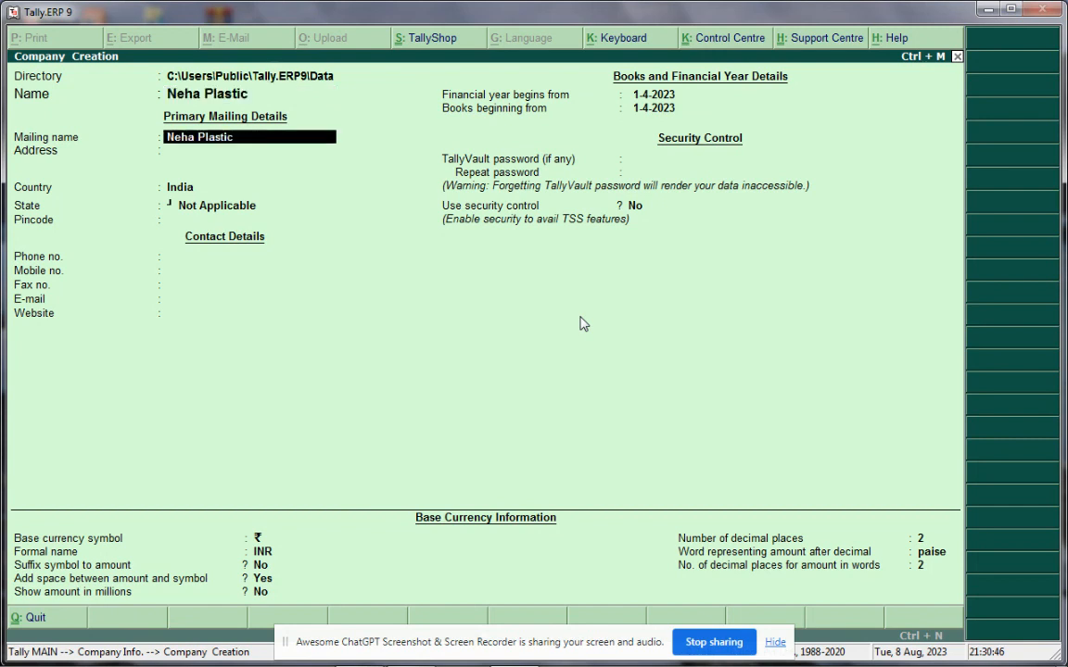
{"action": "key", "text": "Return"}
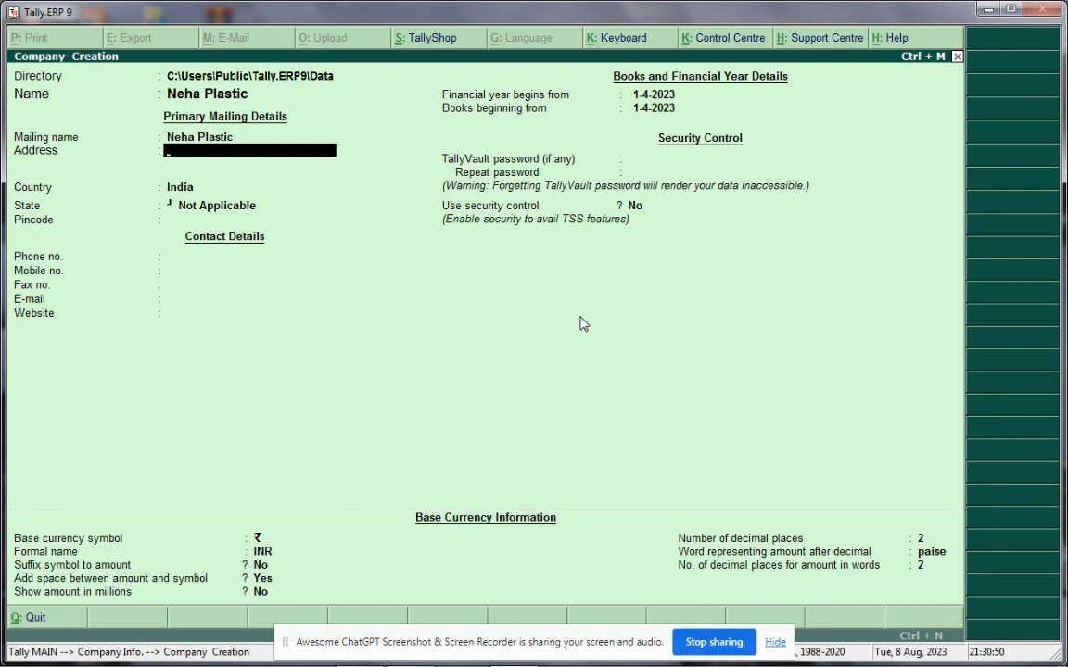
{"action": "type", "text": "Barahara Bhojpur"}
{"action": "key", "text": "Return"}
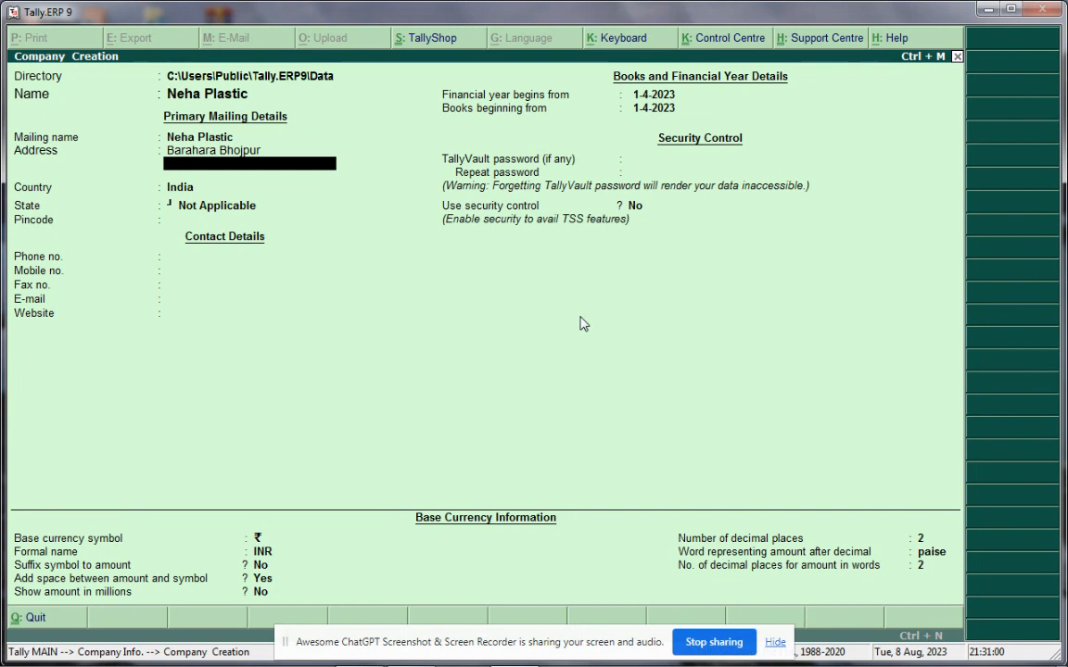
{"action": "key", "text": "Return"}
{"action": "key", "text": "Return"}
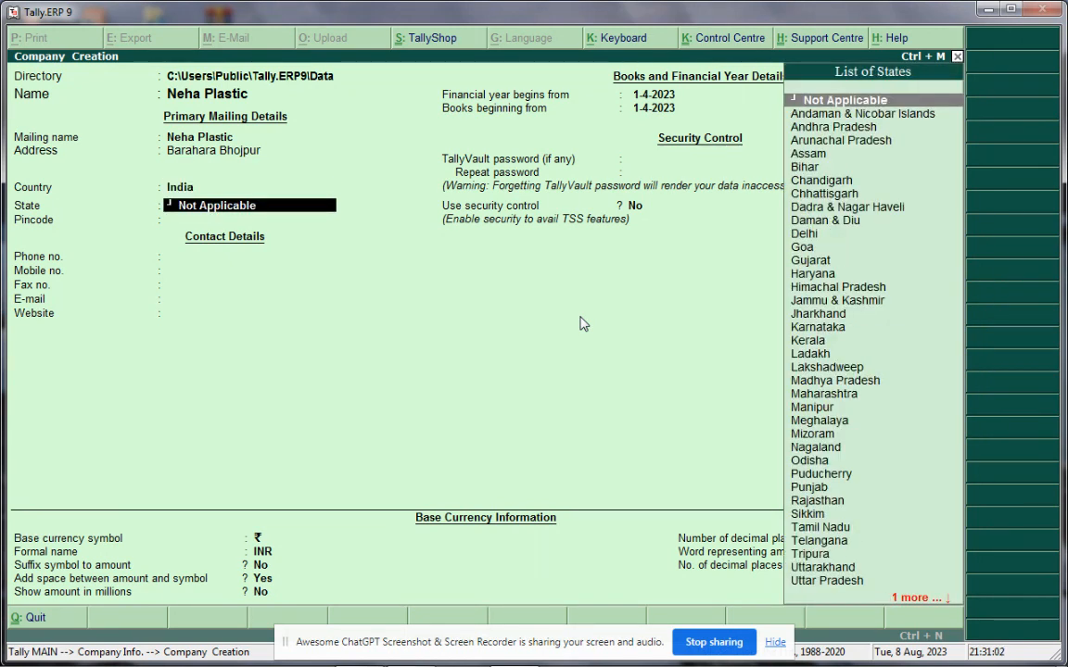
Set the company state to Bihar and enter the pincode
{"action": "type", "text": "Bihar"}
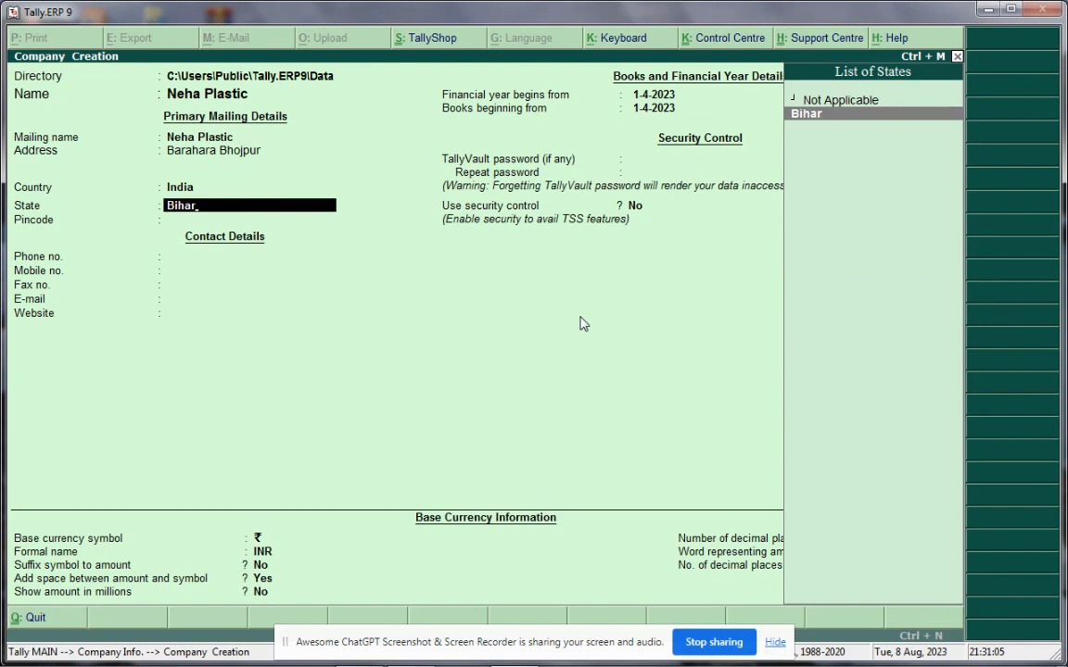
{"action": "key", "text": "Return"}
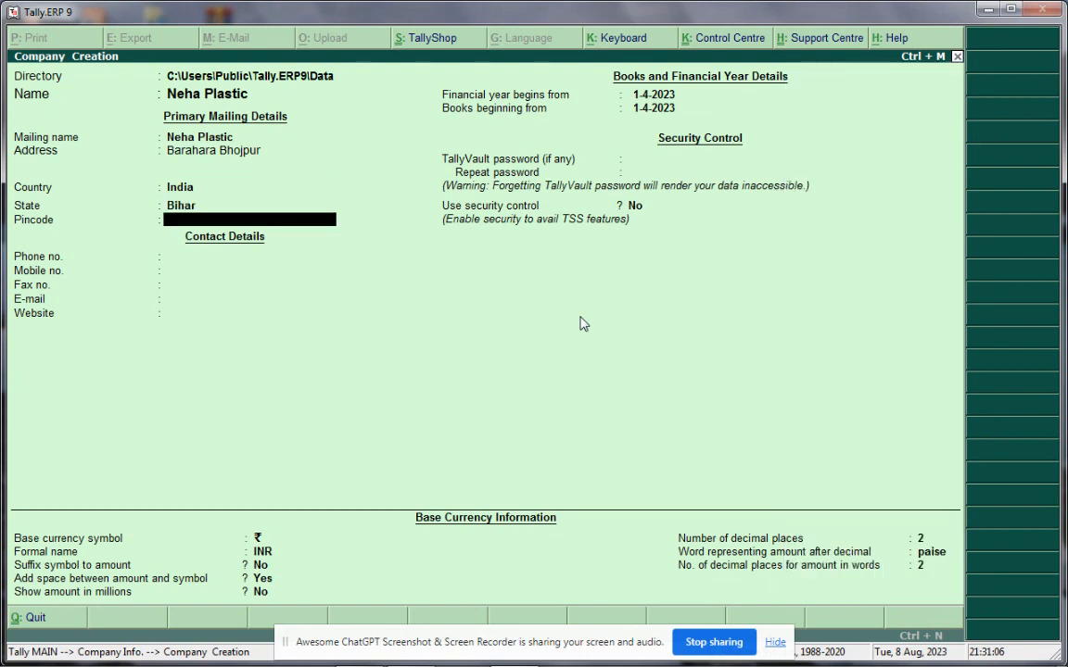
{"action": "type", "text": "802311"}
{"action": "key", "text": "Return"}
{"action": "key", "text": "Return"}
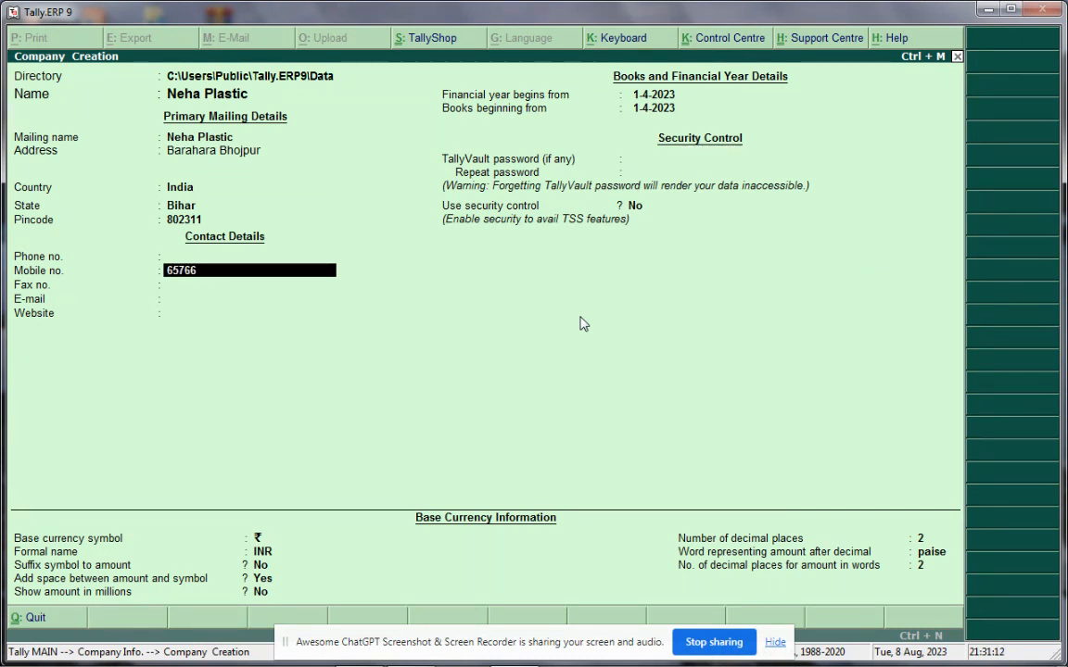
Enter the company's mobile number and e-mail address, then accept the Neha Plastic company
{"action": "key", "text": "Return"}
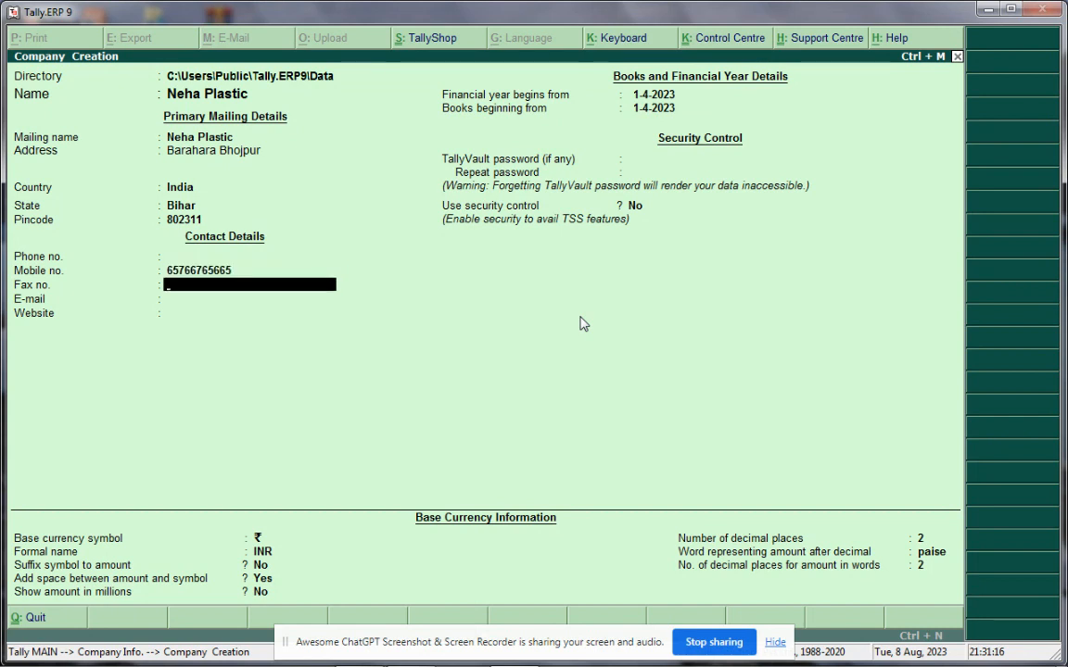
{"action": "key", "text": "Return"}
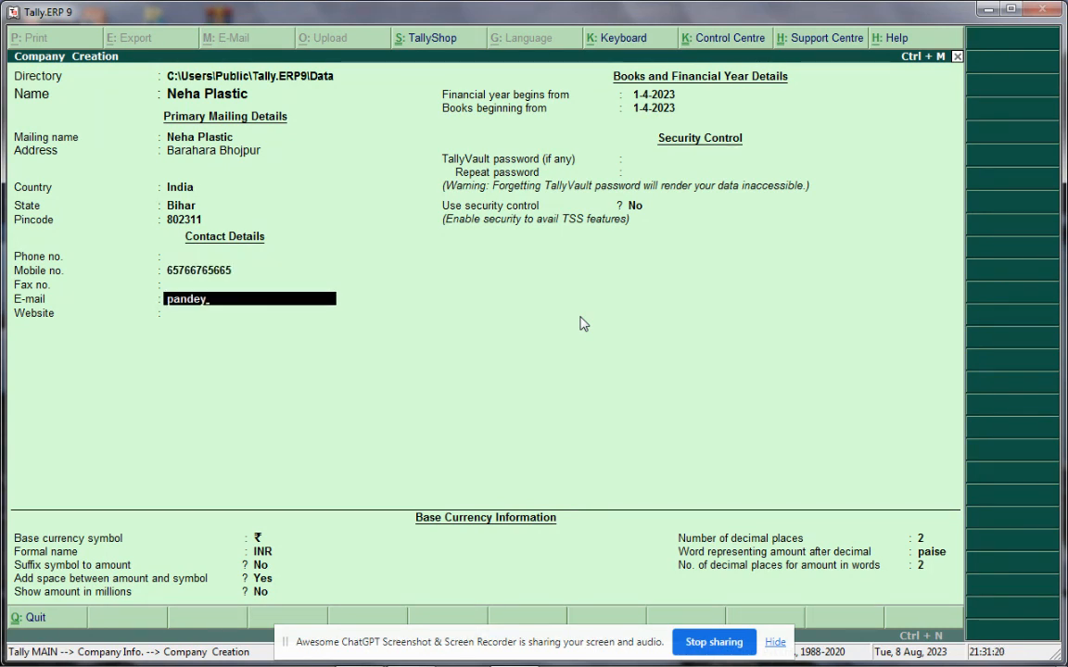
{"action": "key", "text": "Return"}
{"action": "key", "text": "Return"}
{"action": "key", "text": "Return"}
{"action": "key", "text": "Return"}
{"action": "key", "text": "Return"}
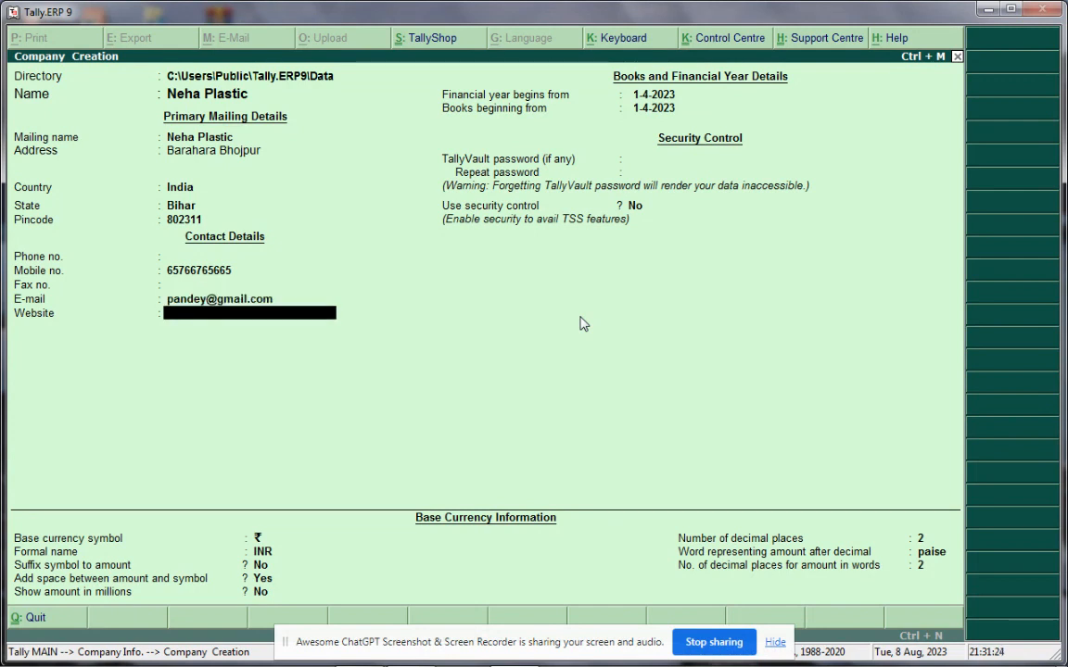
{"action": "key", "text": "Return"}
{"action": "key", "text": "Return"}
{"action": "key", "text": "Return"}
{"action": "key", "text": "Return"}
{"action": "key", "text": "Return"}
{"action": "key", "text": "Return"}
{"action": "key", "text": "Return"}
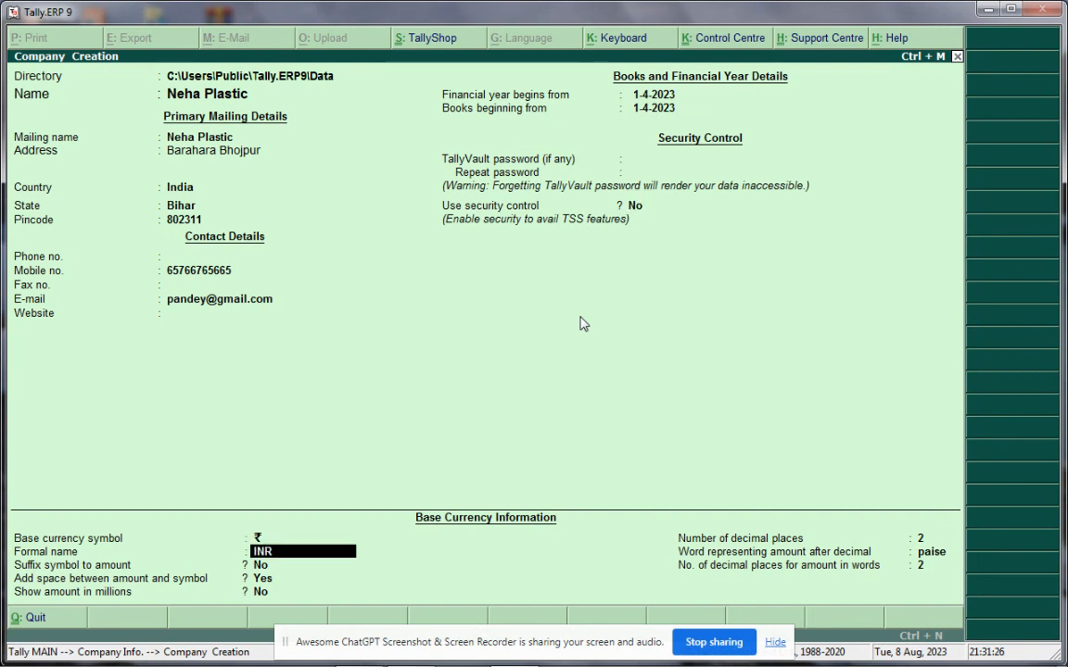
{"action": "key", "text": "Return"}
{"action": "key", "text": "Return"}
{"action": "key", "text": "Return"}
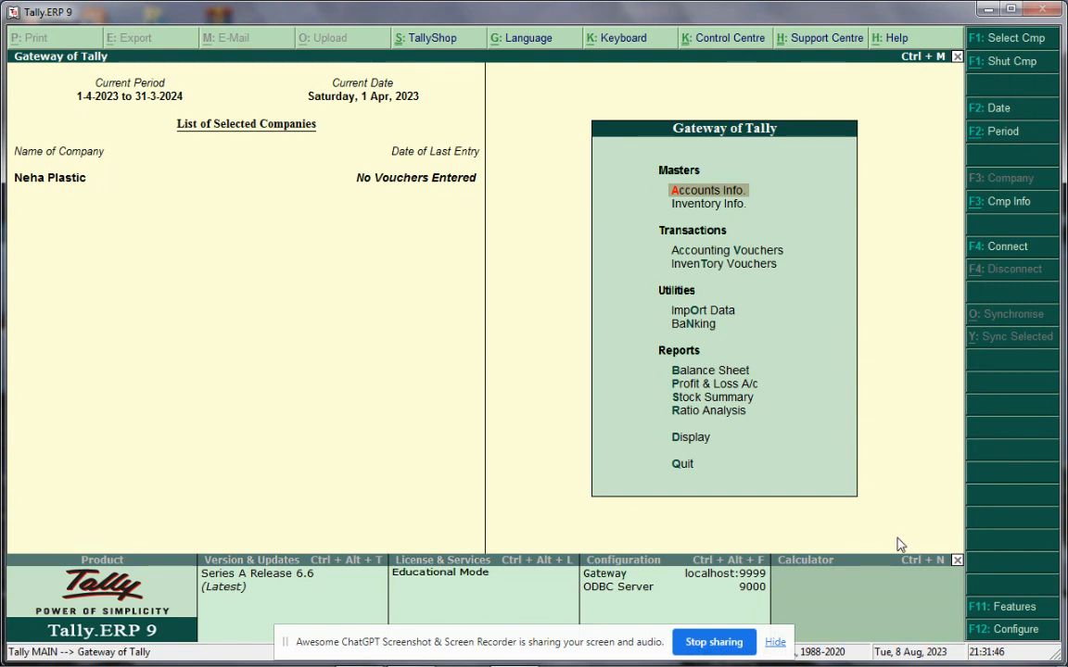
Enable GST for Neha Plastic in the statutory and taxation features
{"action": "left_click", "coordinate": [1001, 608]}
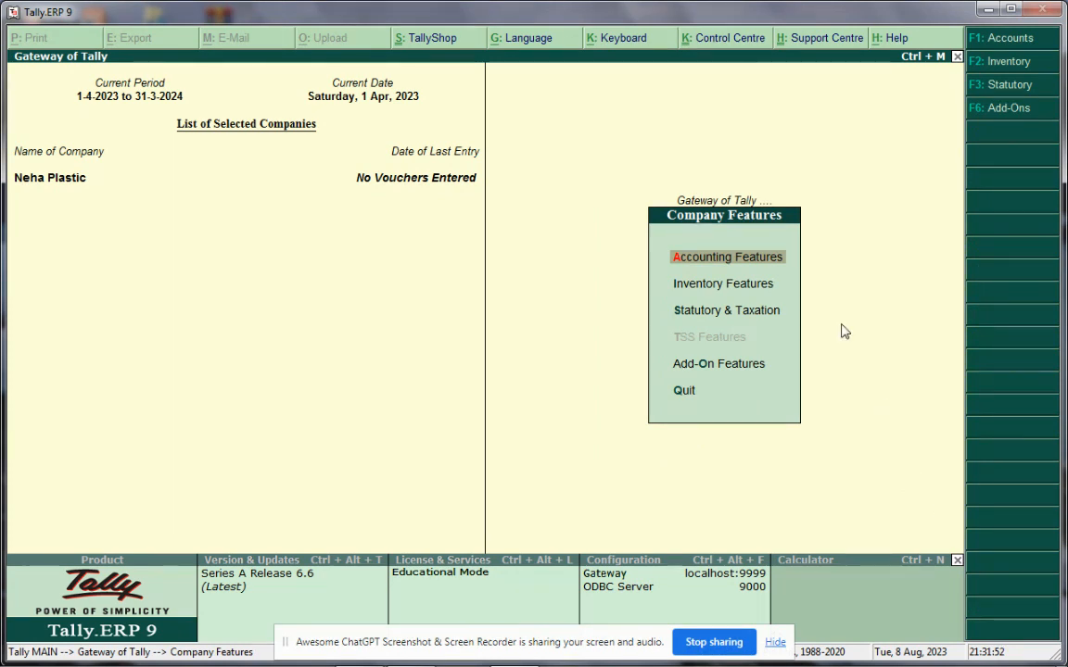
{"action": "left_click", "coordinate": [752, 319]}
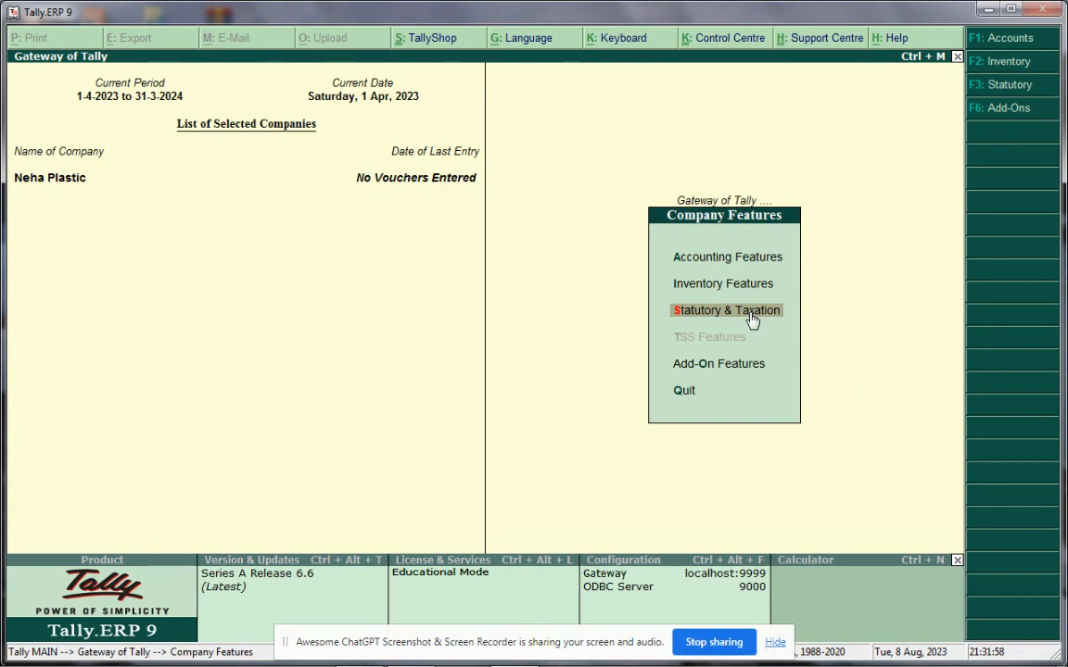
{"action": "key", "text": "Return"}
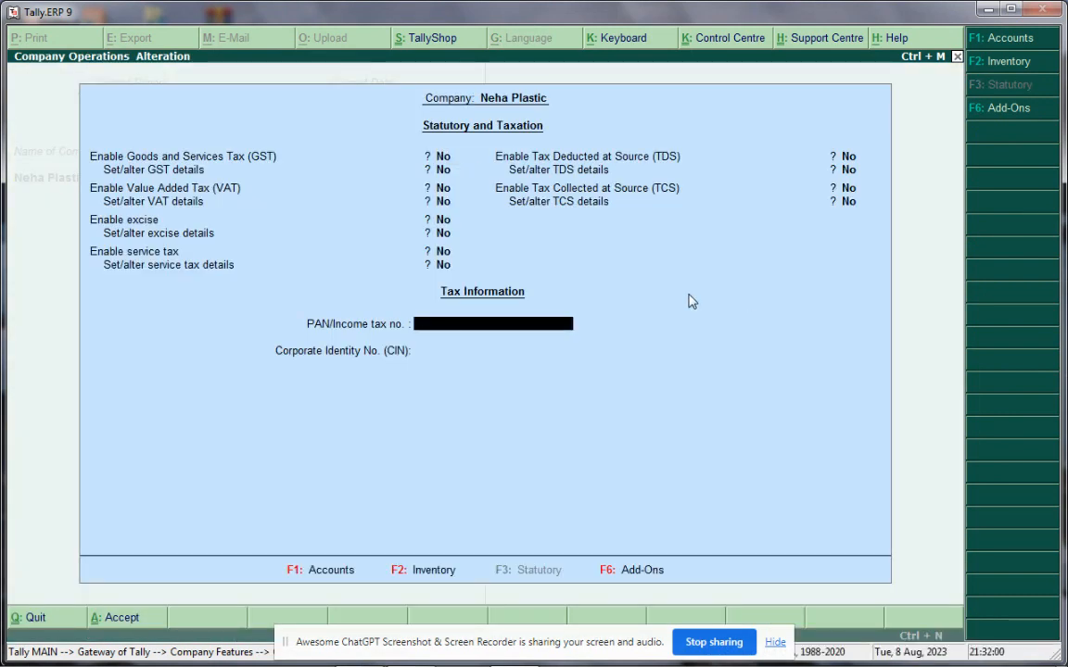
{"action": "key", "text": "Up"}
{"action": "key", "text": "Up"}
{"action": "key", "text": "Up"}
{"action": "key", "text": "Up"}
{"action": "key", "text": "Up"}
{"action": "key", "text": "Up"}
{"action": "key", "text": "Up"}
{"action": "key", "text": "Up"}
{"action": "key", "text": "Up"}
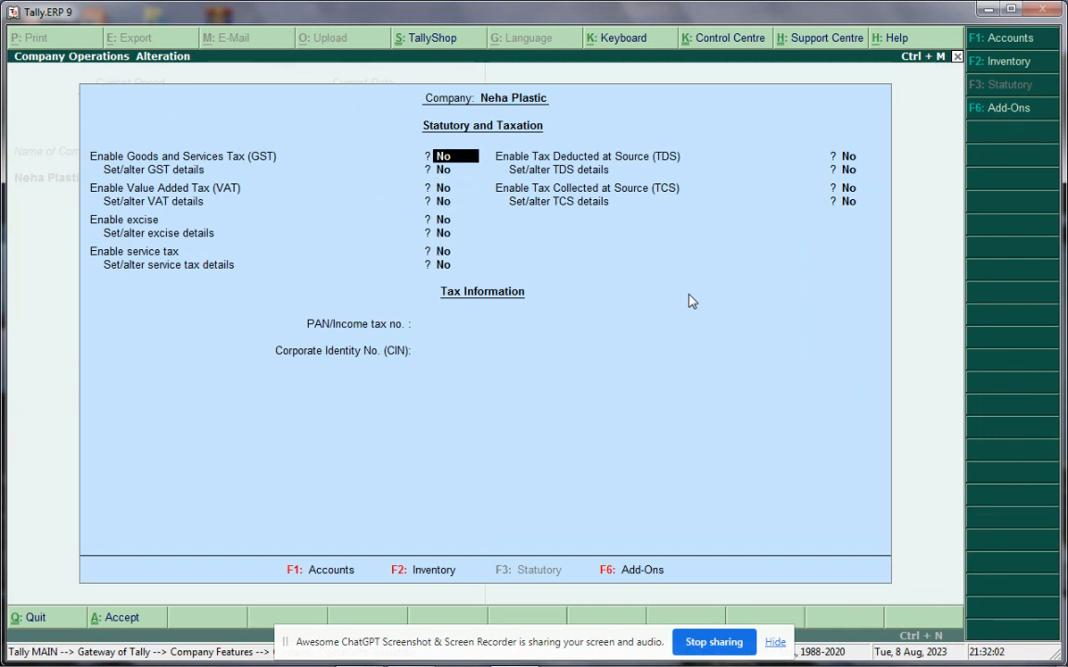
{"action": "type", "text": "y"}
{"action": "key", "text": "Return"}
Fill GST details with state Bihar, Regular registration and the company GSTIN, then accept them
{"action": "type", "text": "y"}
{"action": "key", "text": "Return"}
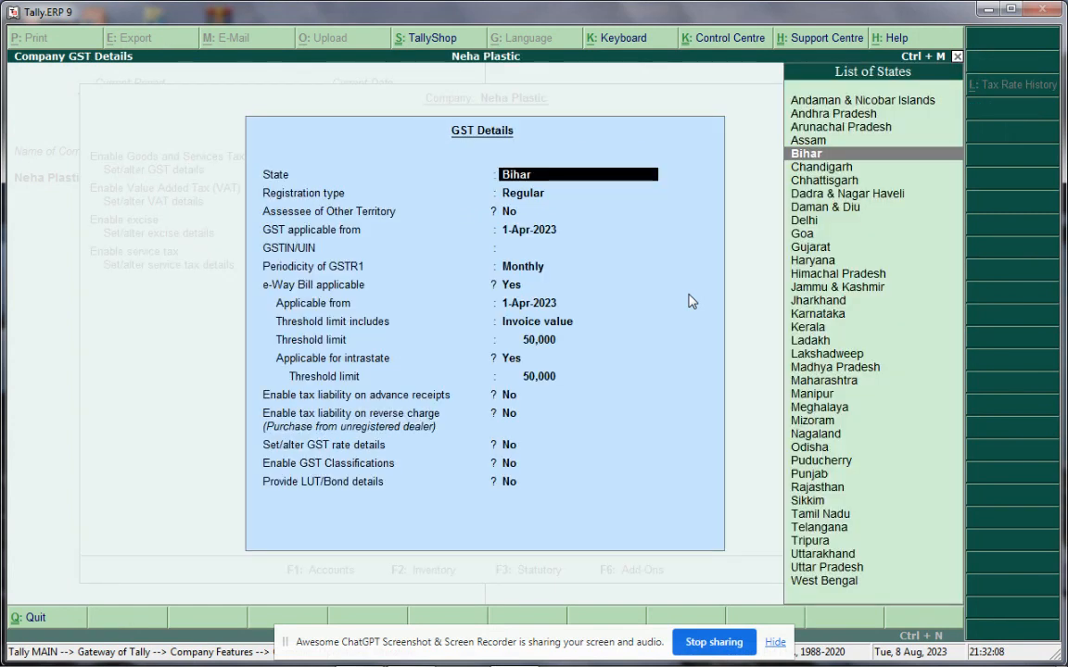
{"action": "key", "text": "Return"}
{"action": "key", "text": "Return"}
{"action": "key", "text": "Return"}
{"action": "key", "text": "Return"}
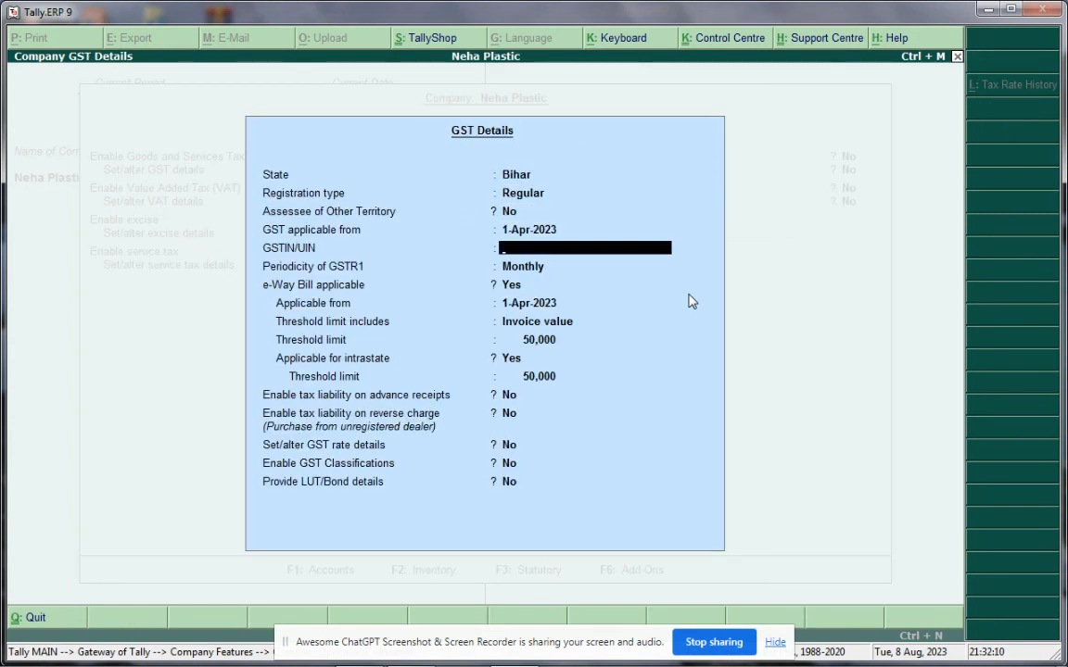
{"action": "type", "text": "76546646466465"}
{"action": "key", "text": "Return"}
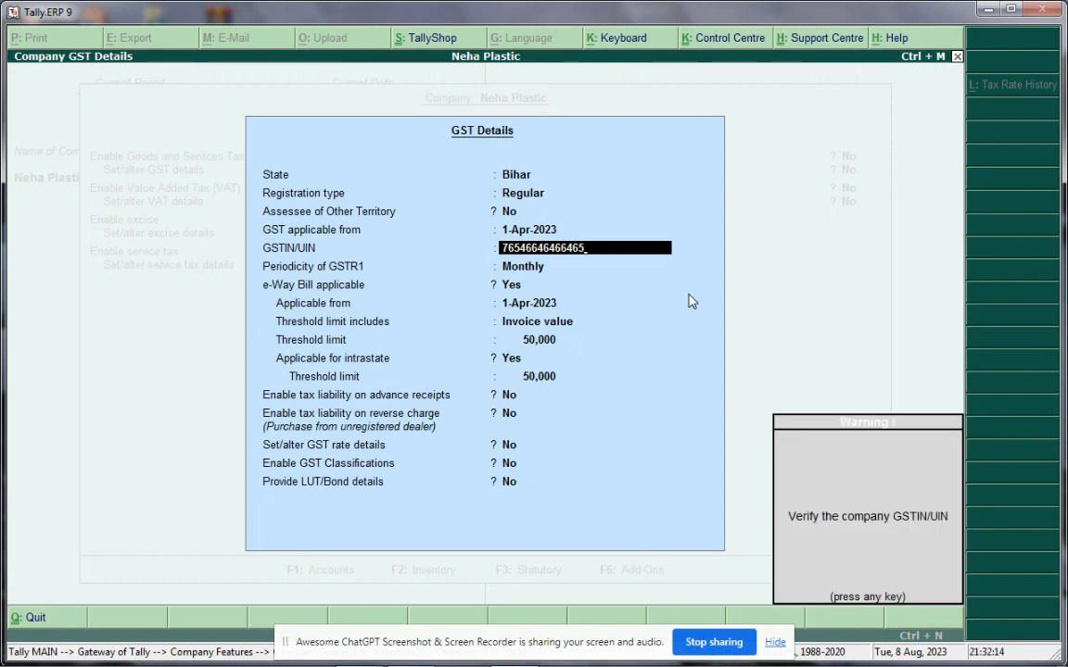
{"action": "key", "text": "Return"}
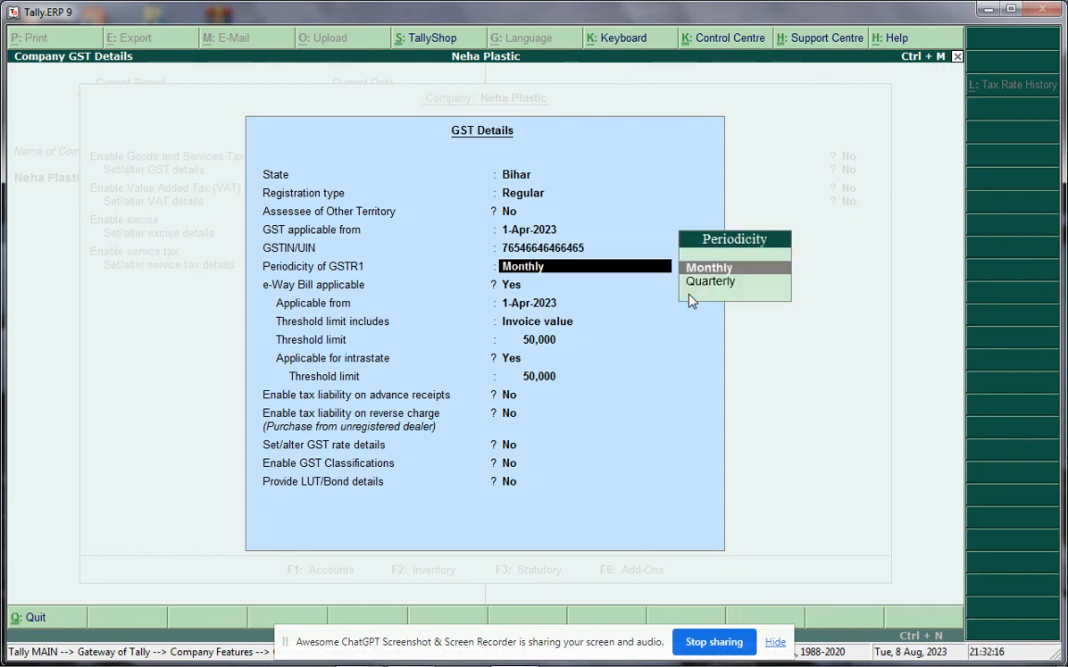
{"action": "key", "text": "Return"}
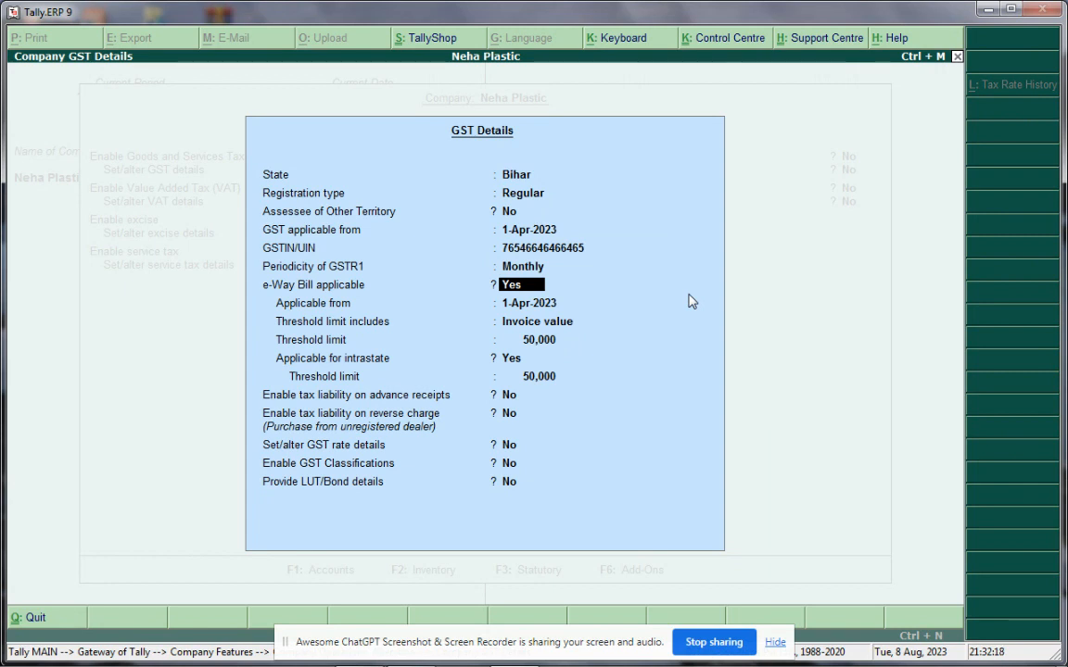
{"action": "key", "text": "ctrl+a"}
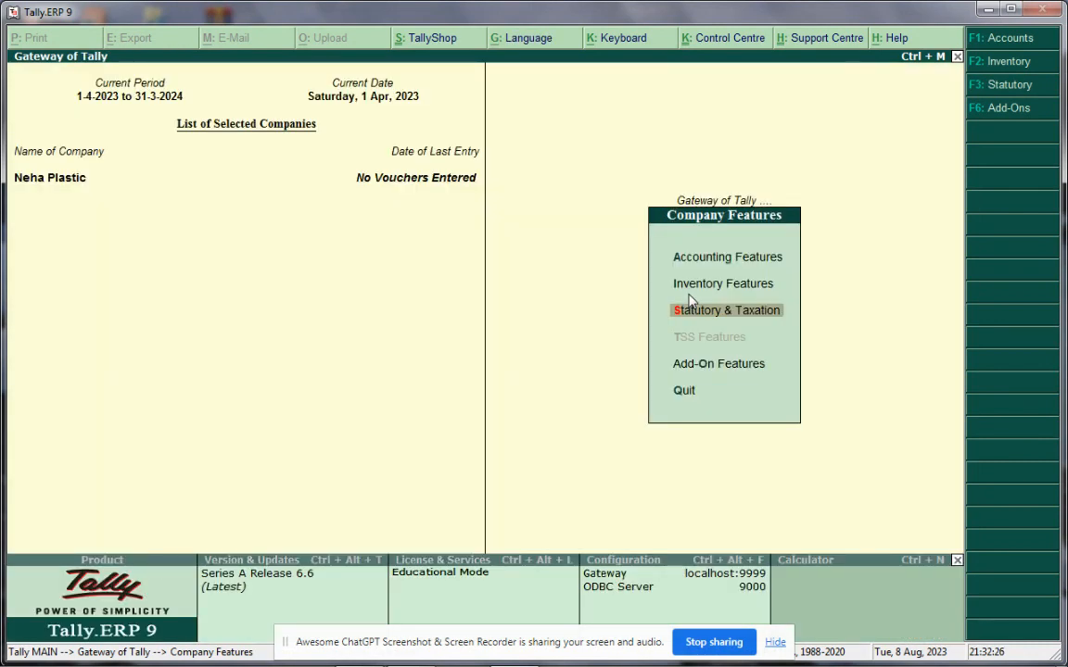
Return to the Gateway of Tally and start a new accounting voucher
{"action": "key", "text": "Escape"}
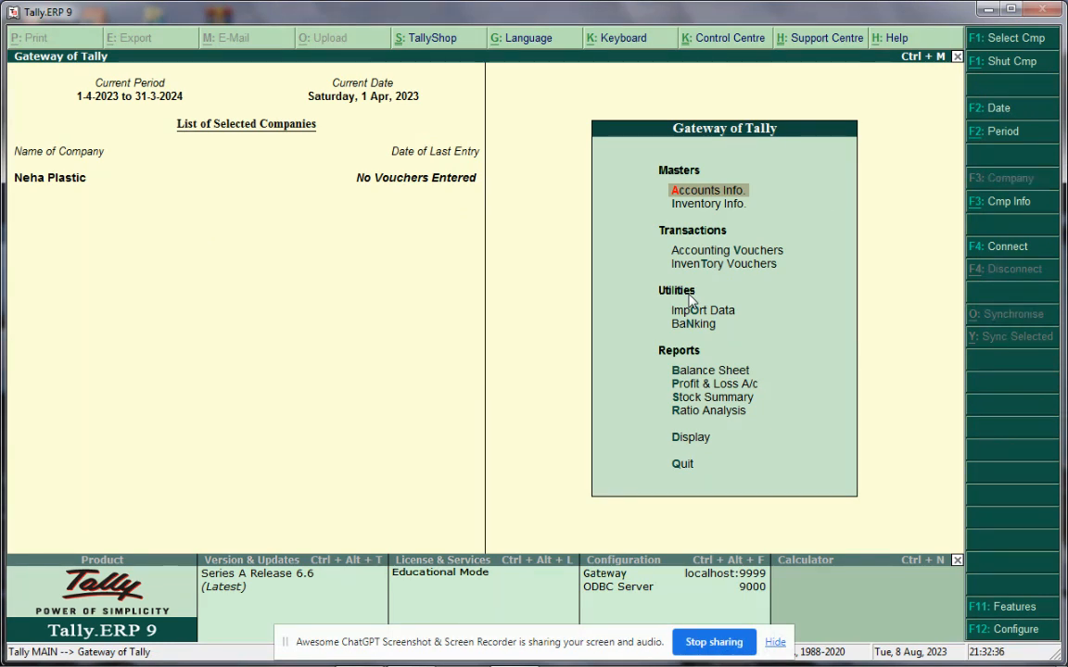
{"action": "left_click", "coordinate": [731, 257]}
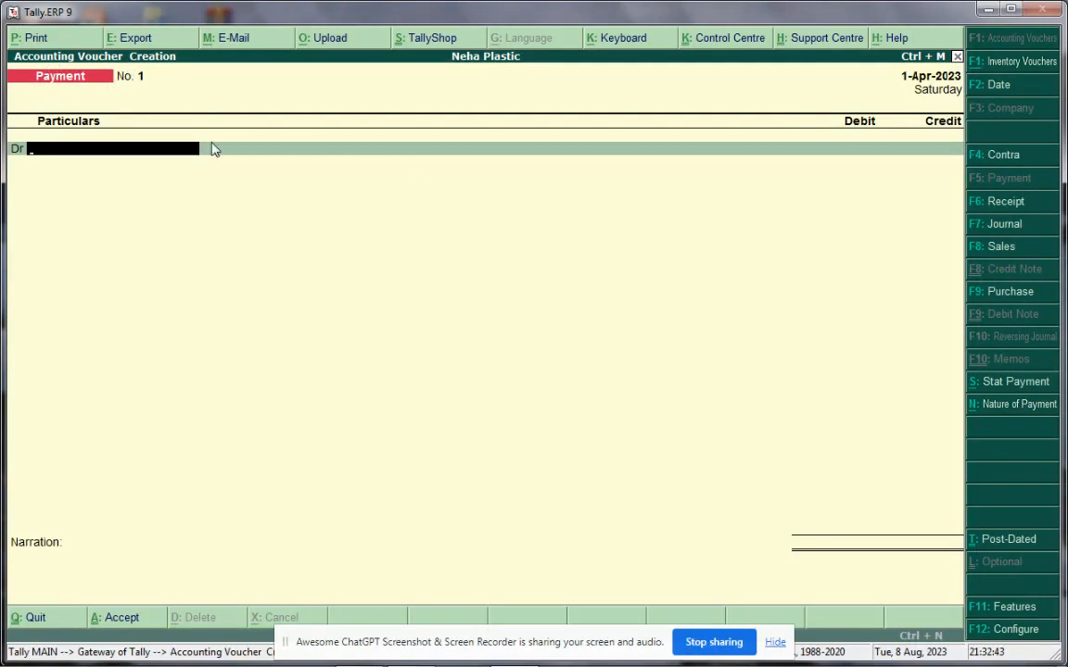
Make it a Purchase voucher with supplier invoice no. 433 dated 1-Apr-2023
{"action": "left_click", "coordinate": [1010, 293]}
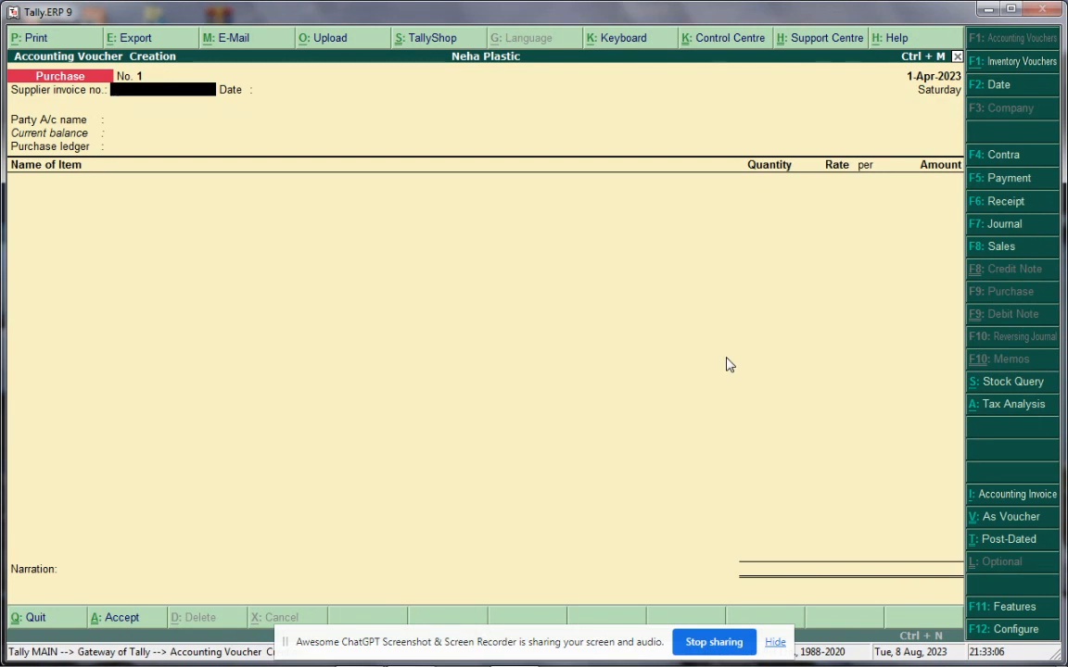
{"action": "type", "text": "433"}
{"action": "key", "text": "Return"}
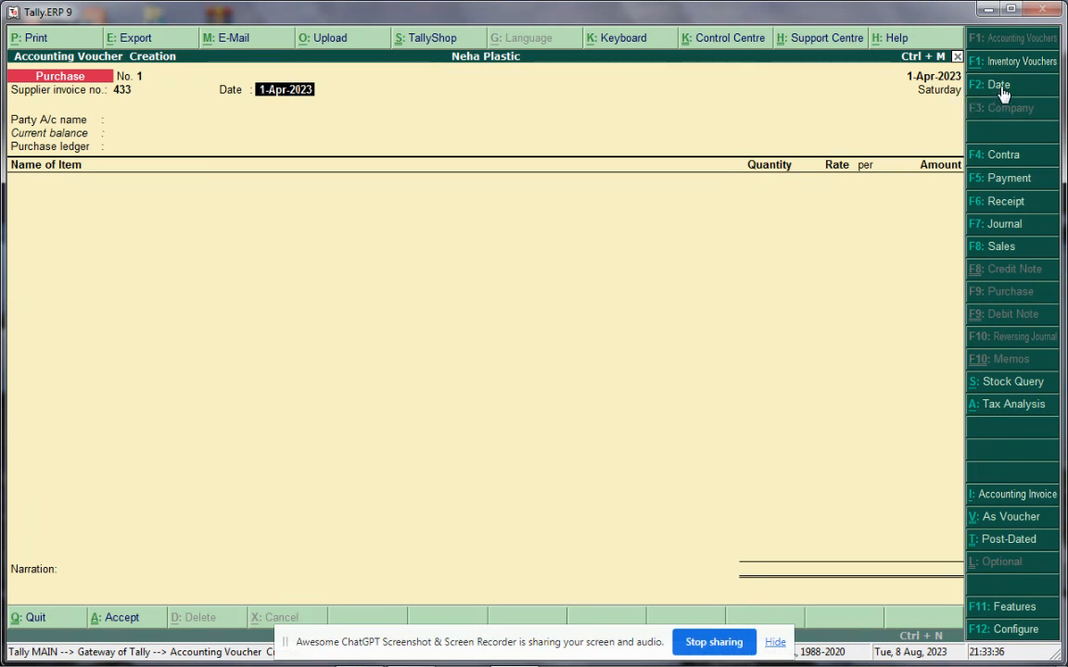
{"action": "key", "text": "Return"}
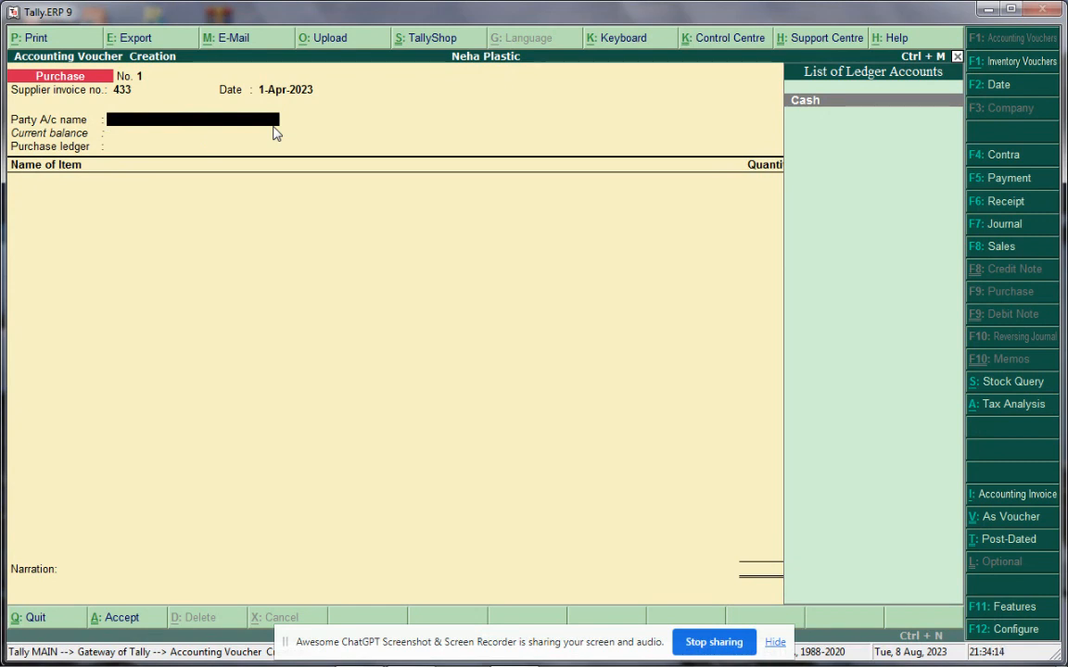
Create a new party ledger named SS Mall from the Party A/c name field
{"action": "key", "text": "alt+c"}
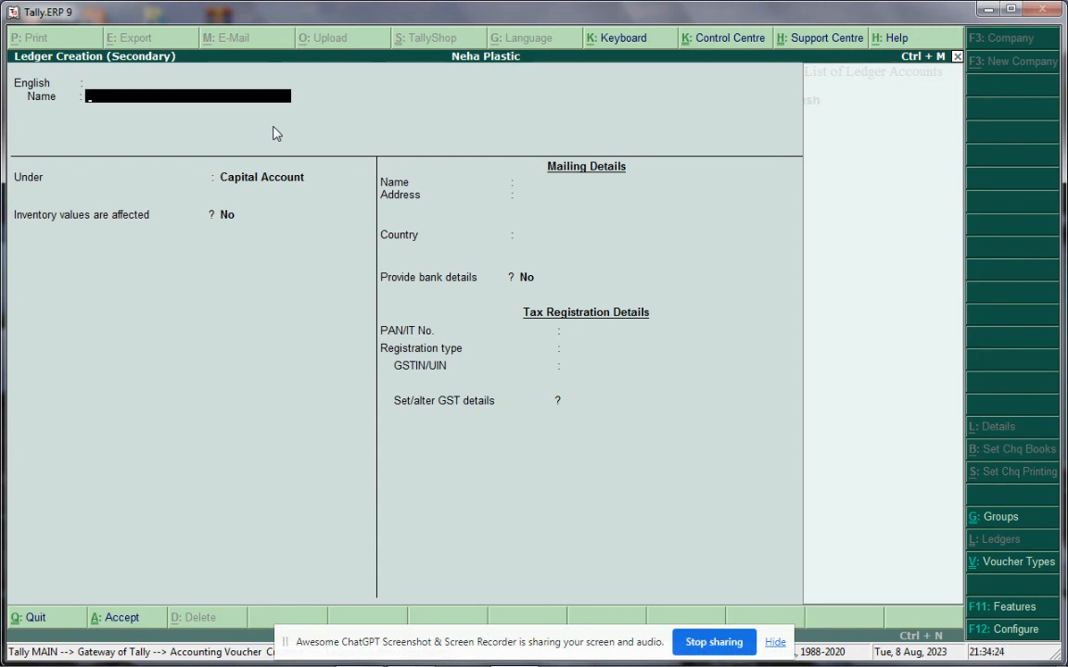
{"action": "type", "text": "SS Mall"}
{"action": "key", "text": "Return"}
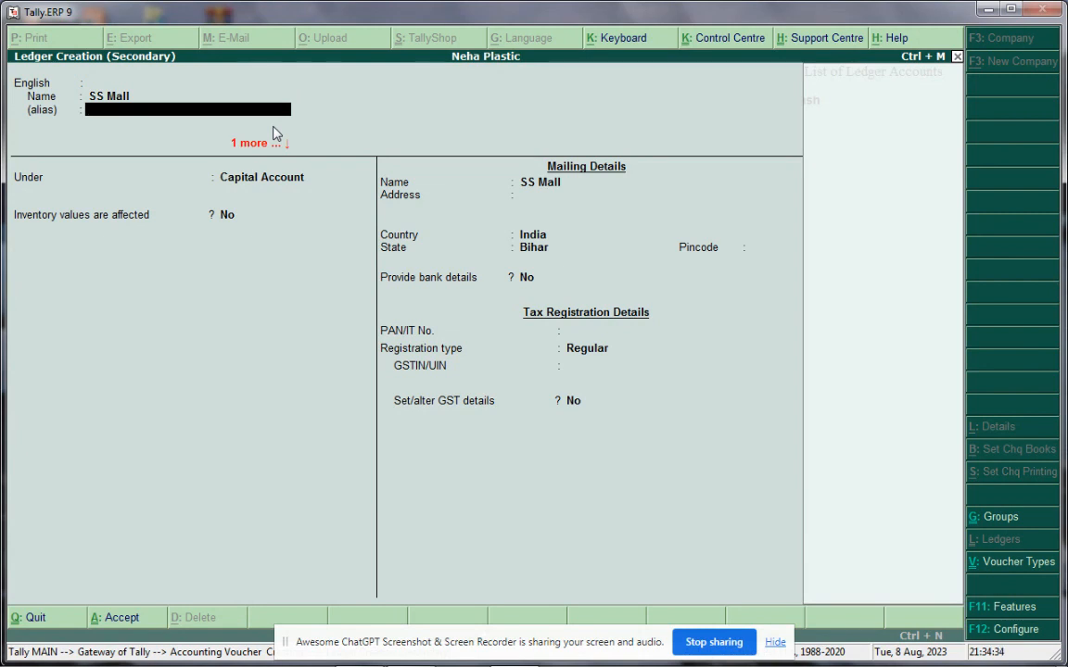
{"action": "key", "text": "alt+g"}
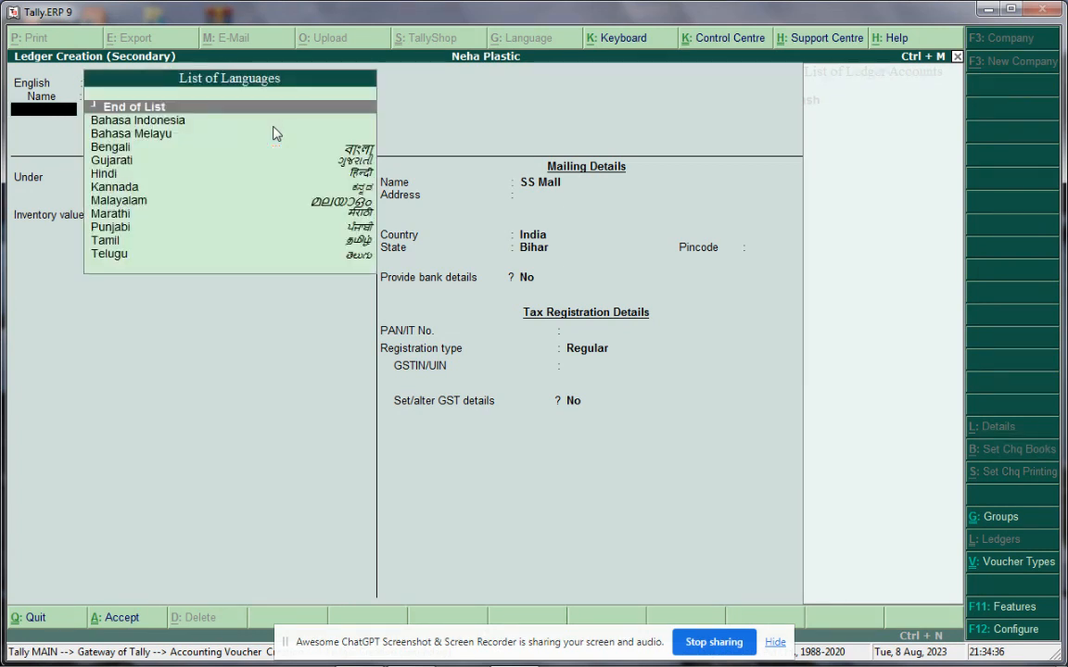
{"action": "key", "text": "Return"}
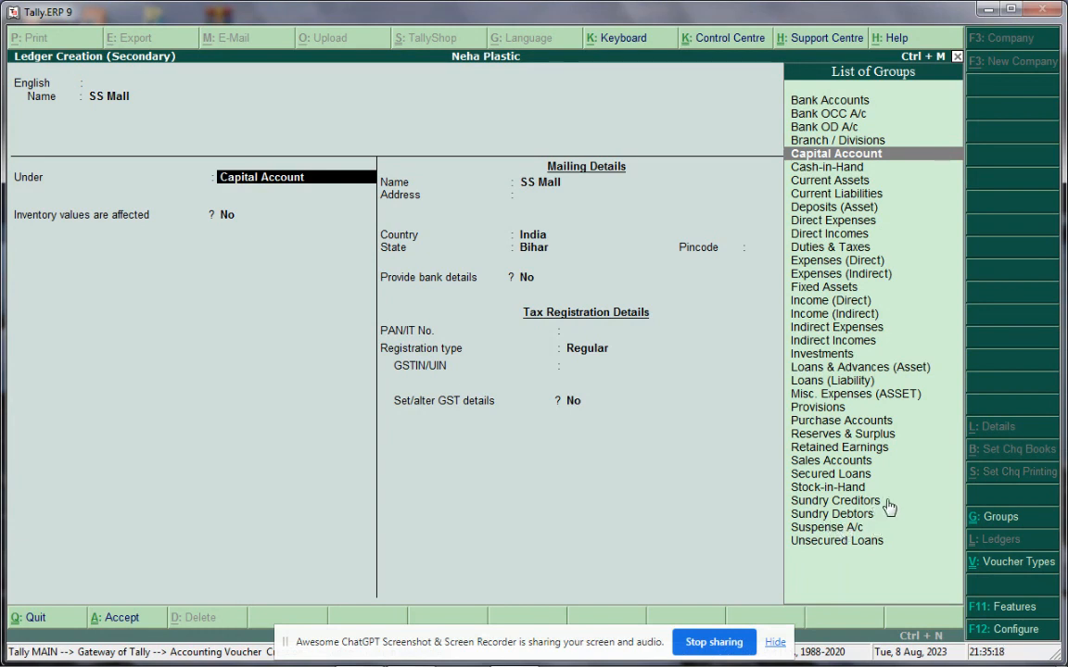
Put the SS Mall ledger under Sundry Creditors by filtering groups with 'Sun'
{"action": "type", "text": "S"}
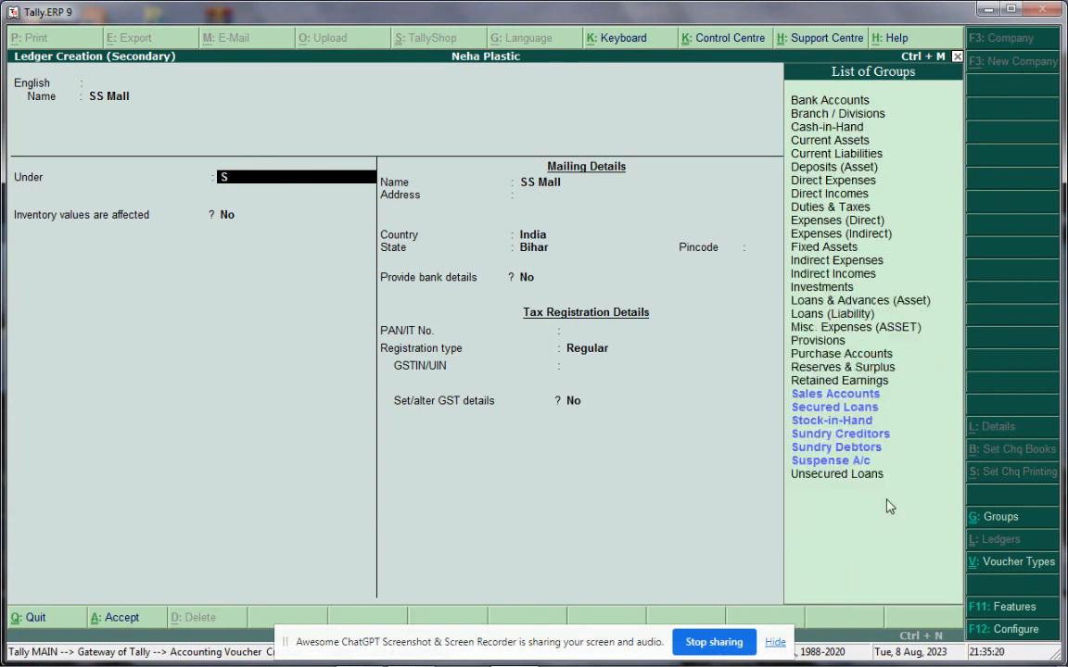
{"action": "type", "text": "un"}
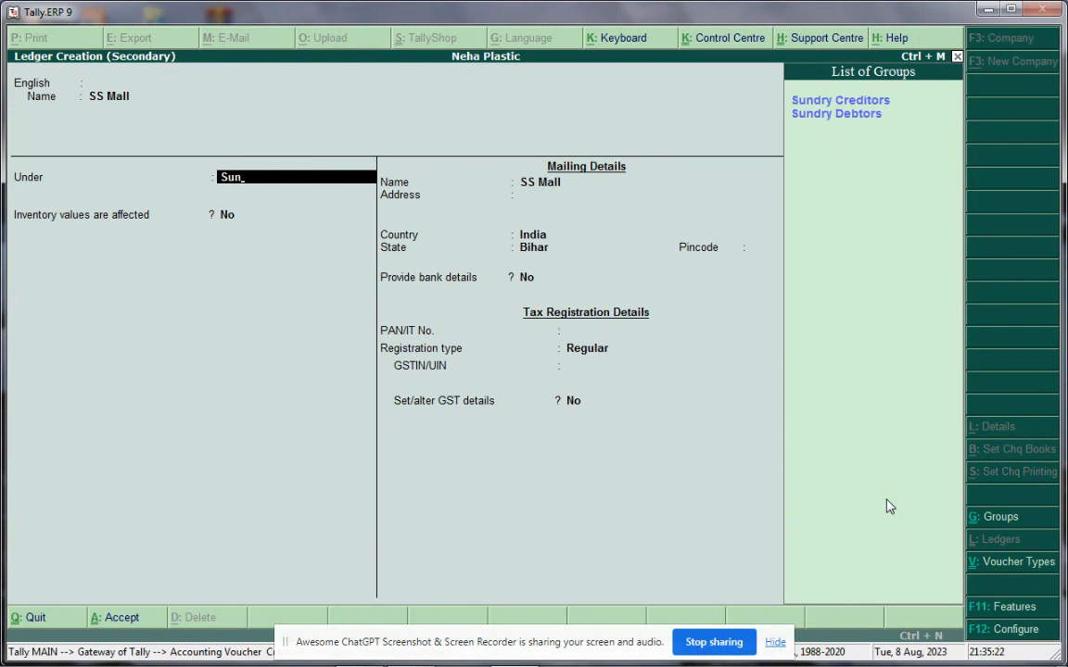
{"action": "left_click", "coordinate": [846, 104]}
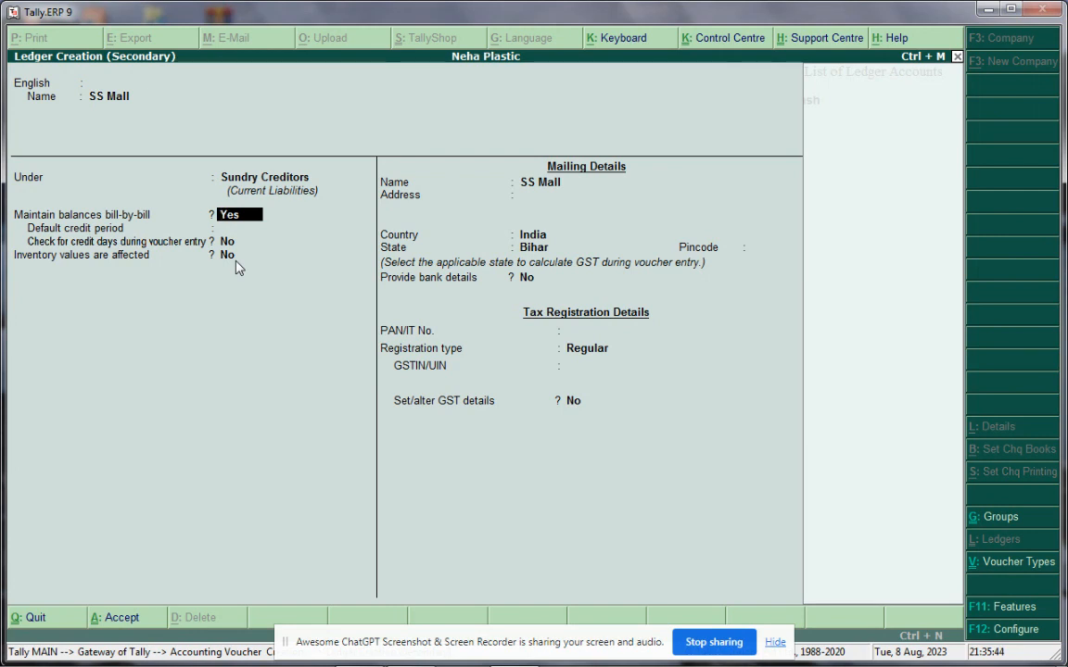
Keep bill-by-bill on and enter SS Mall's three address lines and pincode, keeping India and Bihar
{"action": "key", "text": "Return"}
{"action": "key", "text": "Return"}
{"action": "key", "text": "Return"}
{"action": "key", "text": "Return"}
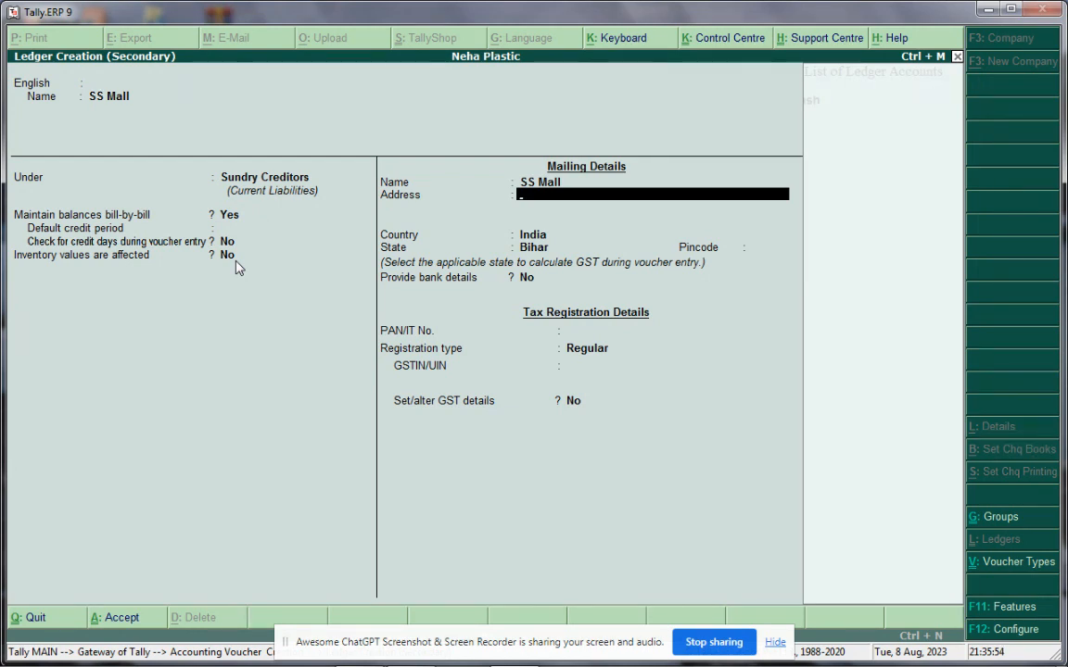
{"action": "type", "text": "Semariya"}
{"action": "key", "text": "Return"}
{"action": "type", "text": "Barahara"}
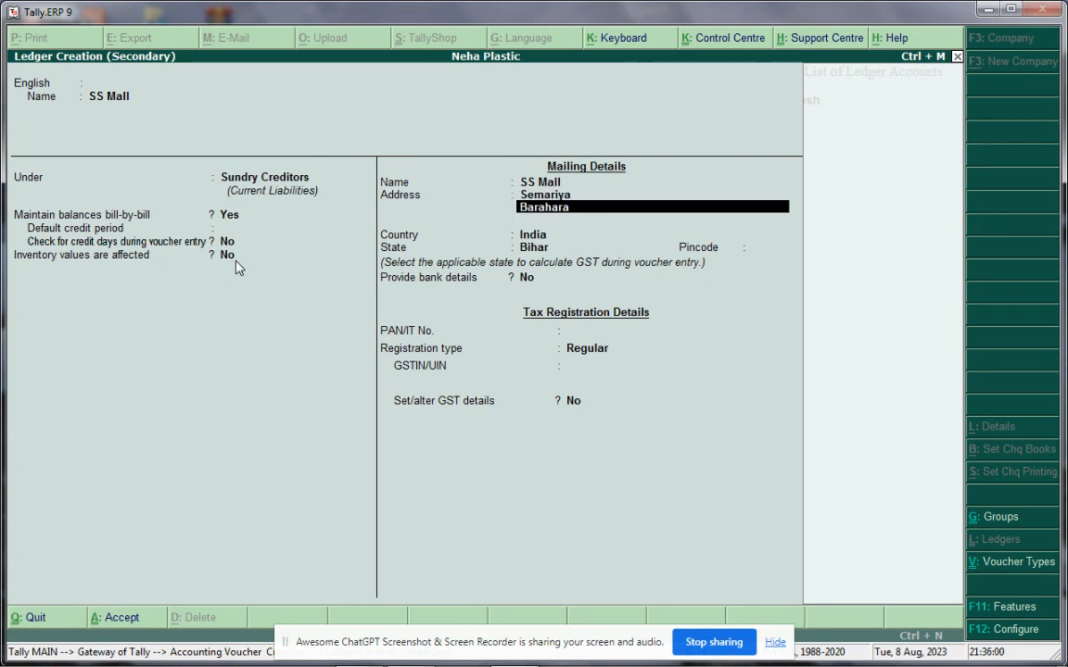
{"action": "key", "text": "Return"}
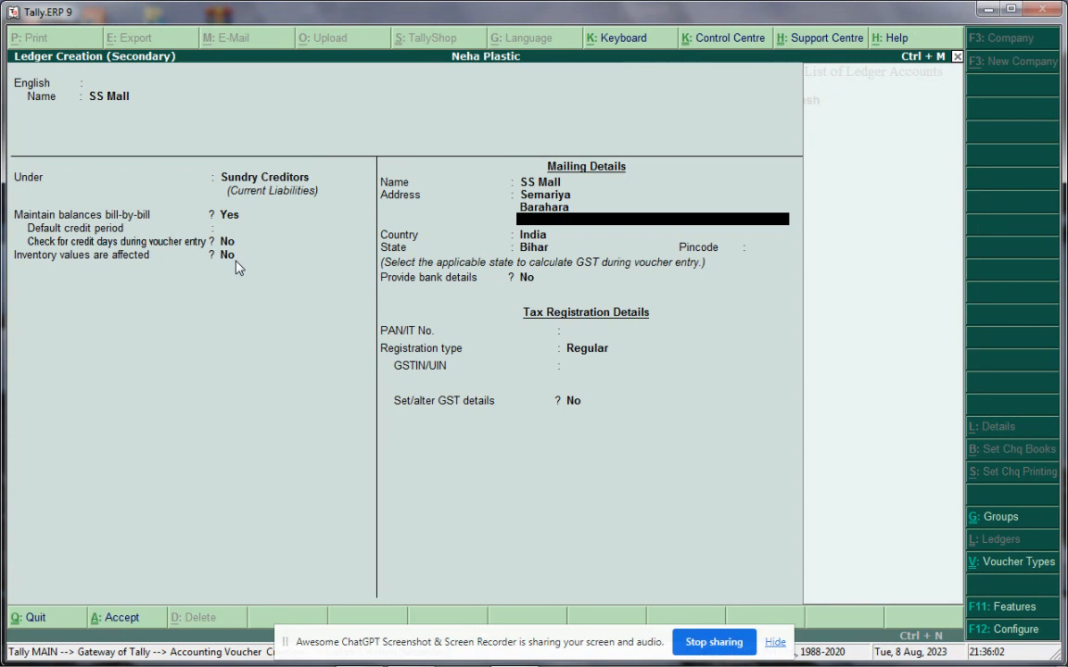
{"action": "type", "text": "Bhojpur"}
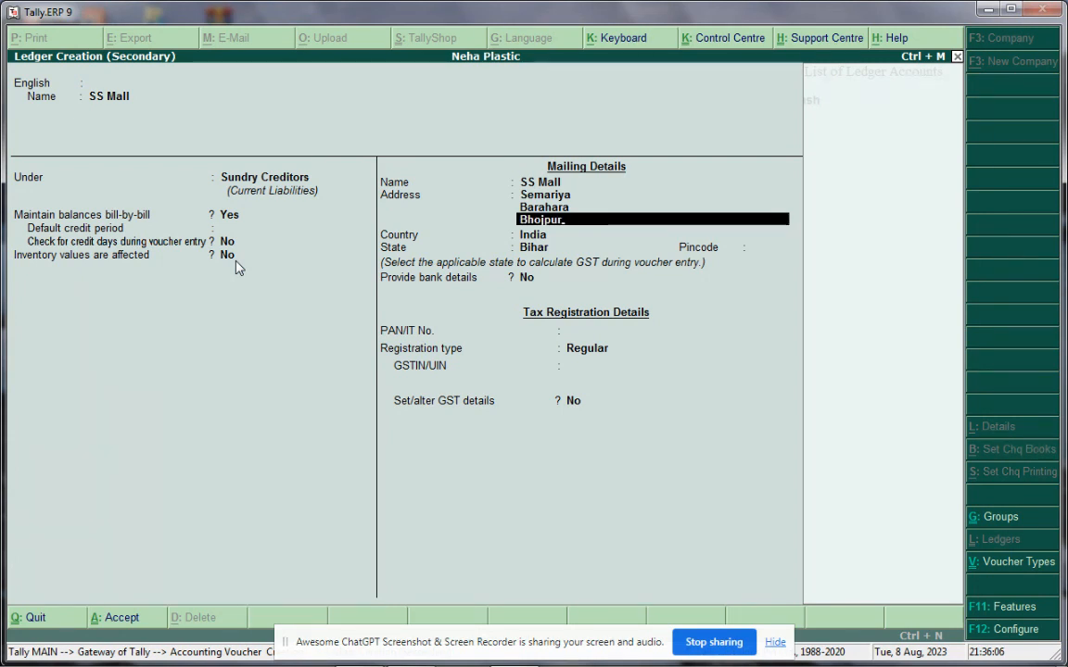
{"action": "key", "text": "Return"}
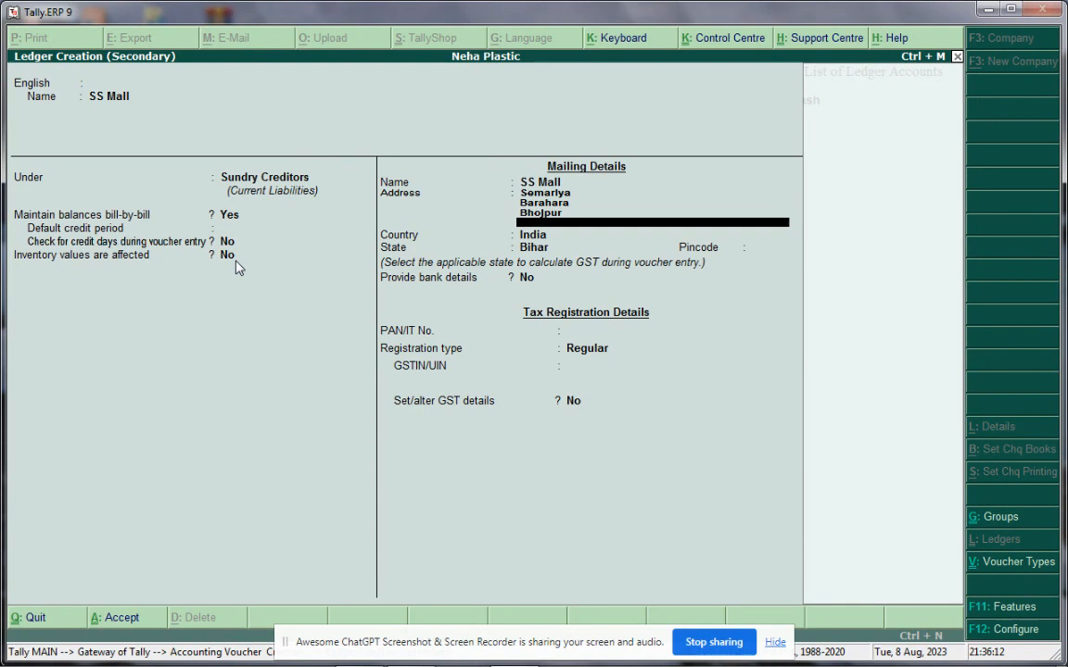
{"action": "key", "text": "Return"}
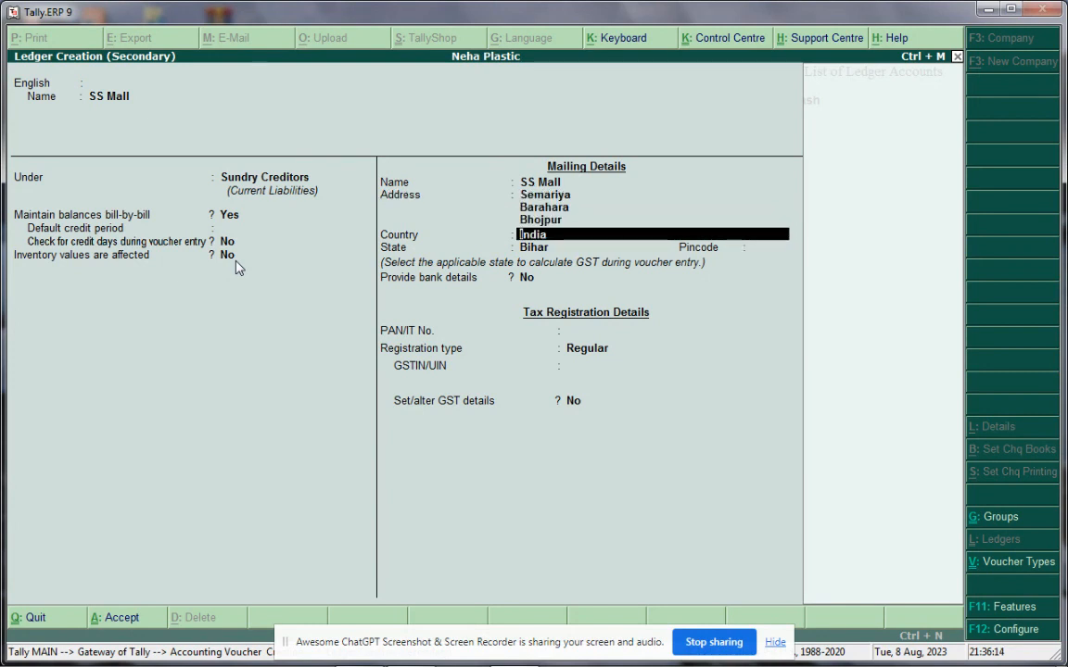
{"action": "key", "text": "Return"}
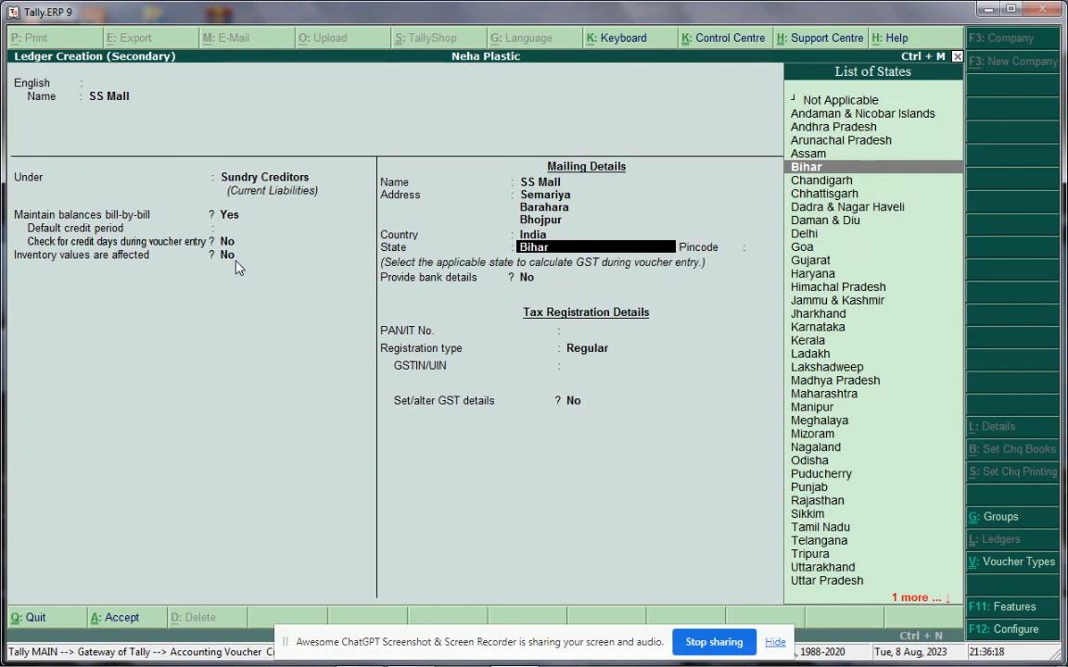
{"action": "key", "text": "Return"}
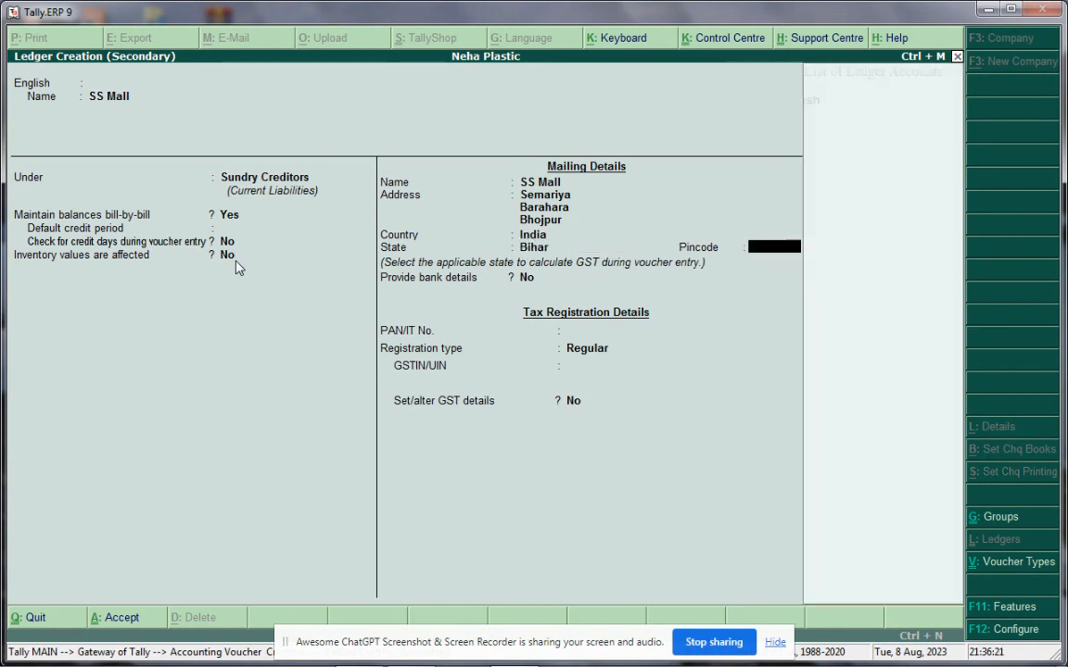
{"action": "type", "text": "802311"}
{"action": "key", "text": "Return"}
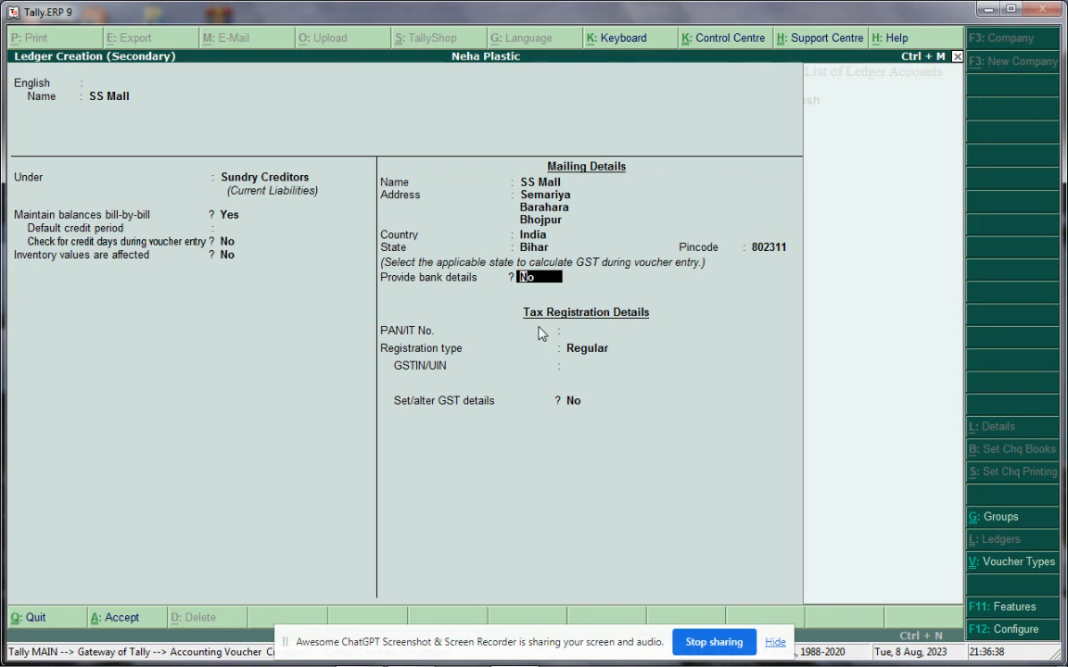
Give SS Mall Regular registration with its GSTIN, then accept the ledger
{"action": "key", "text": "Return"}
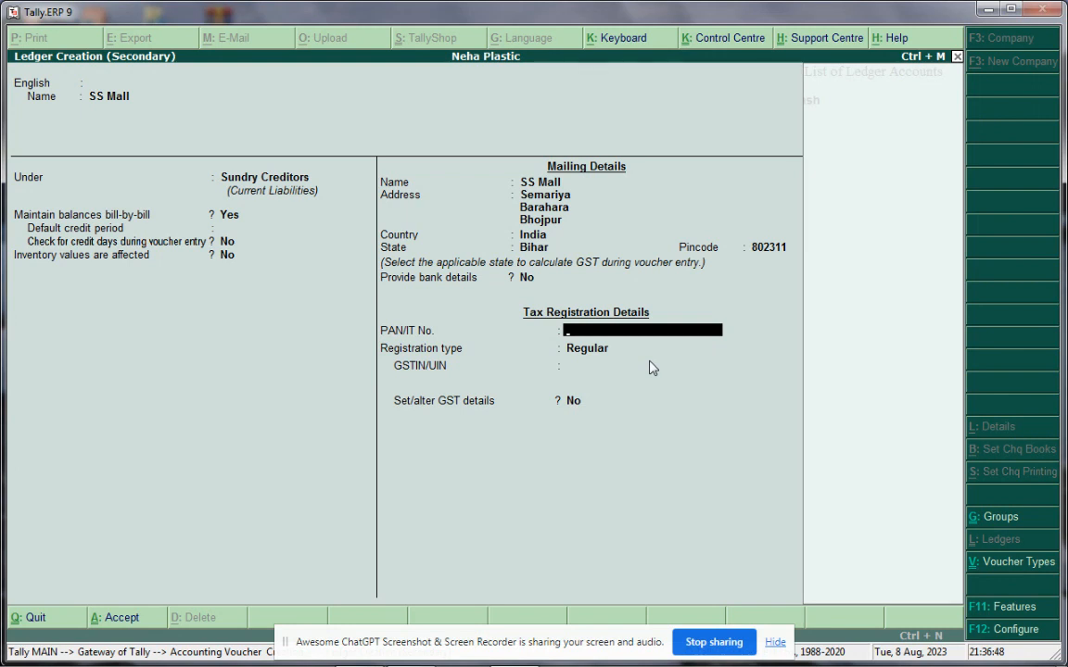
{"action": "key", "text": "Return"}
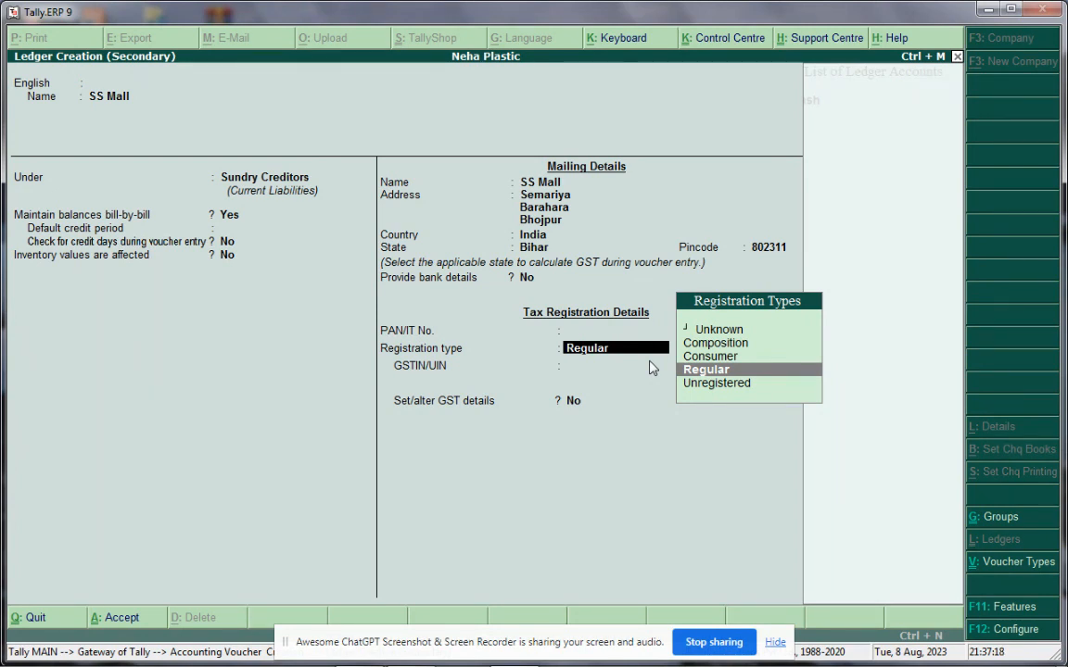
{"action": "key", "text": "Return"}
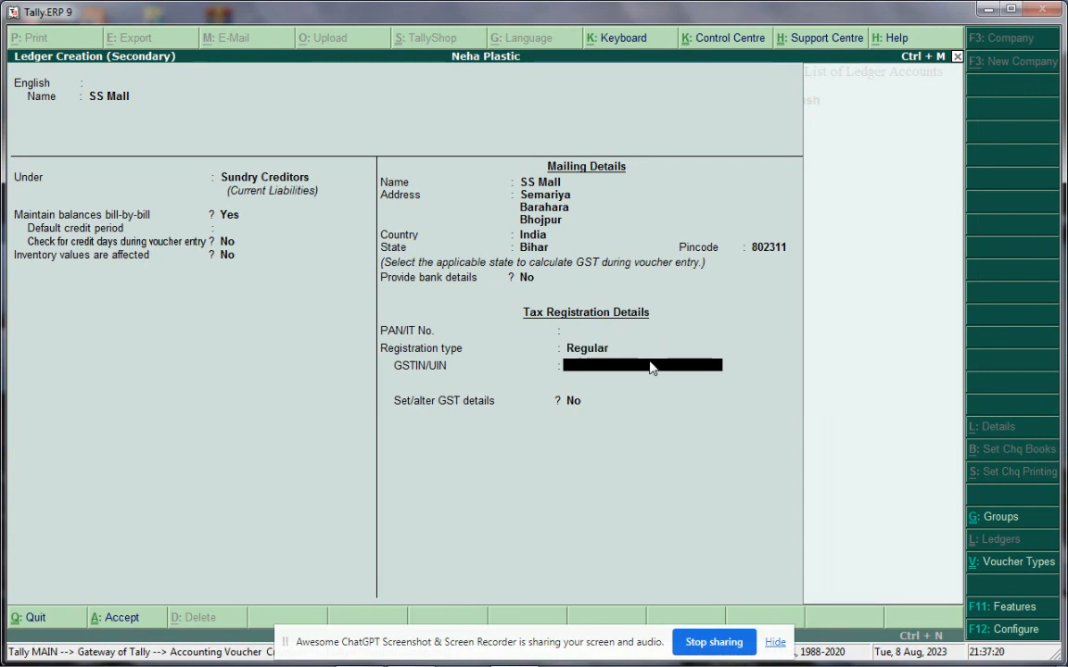
{"action": "type", "text": "7656776566655"}
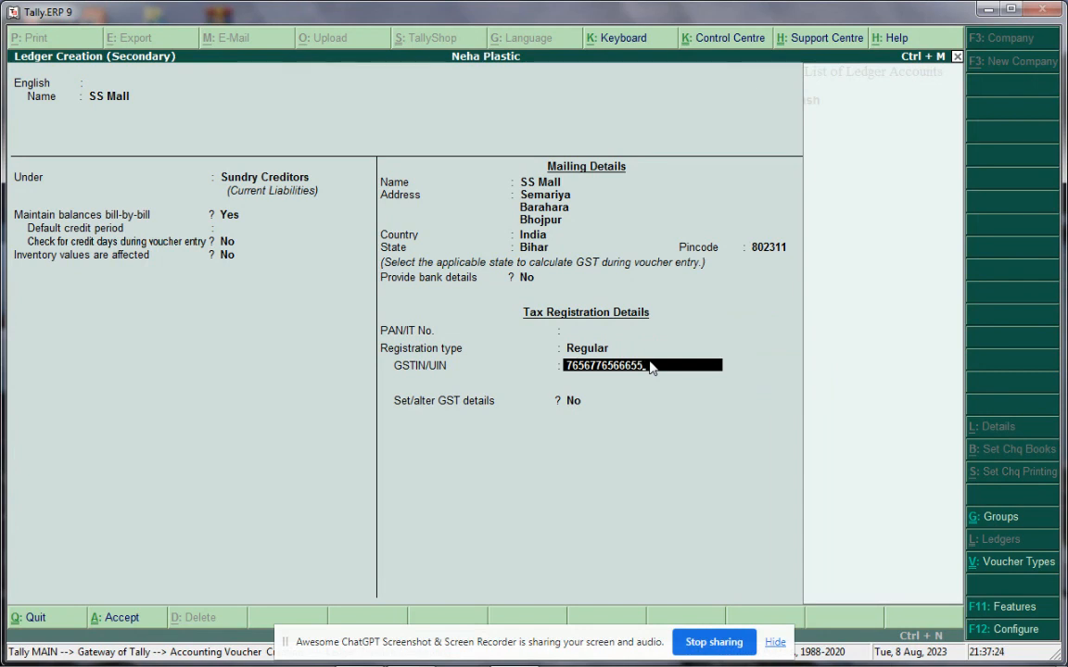
{"action": "key", "text": "Return"}
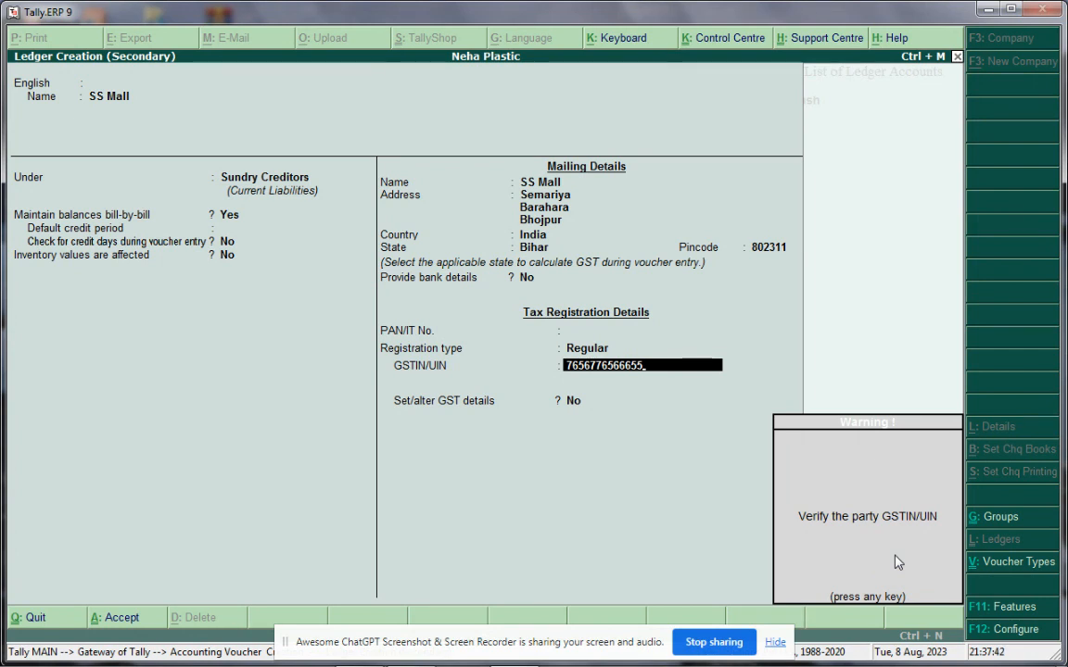
{"action": "key", "text": "Return"}
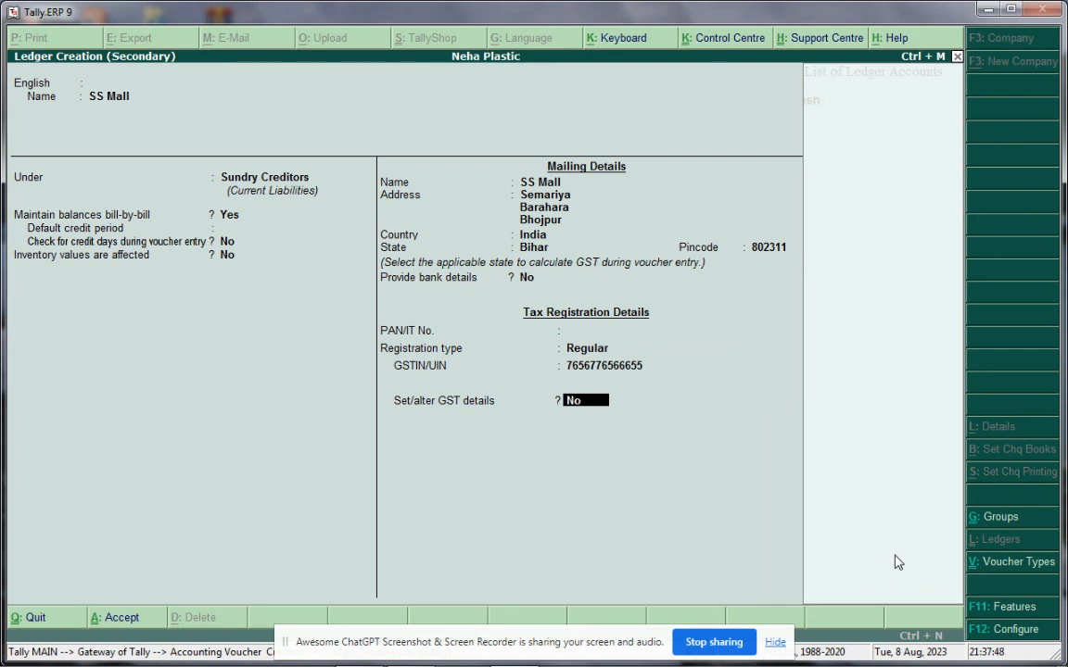
{"action": "key", "text": "Return"}
{"action": "key", "text": "Return"}
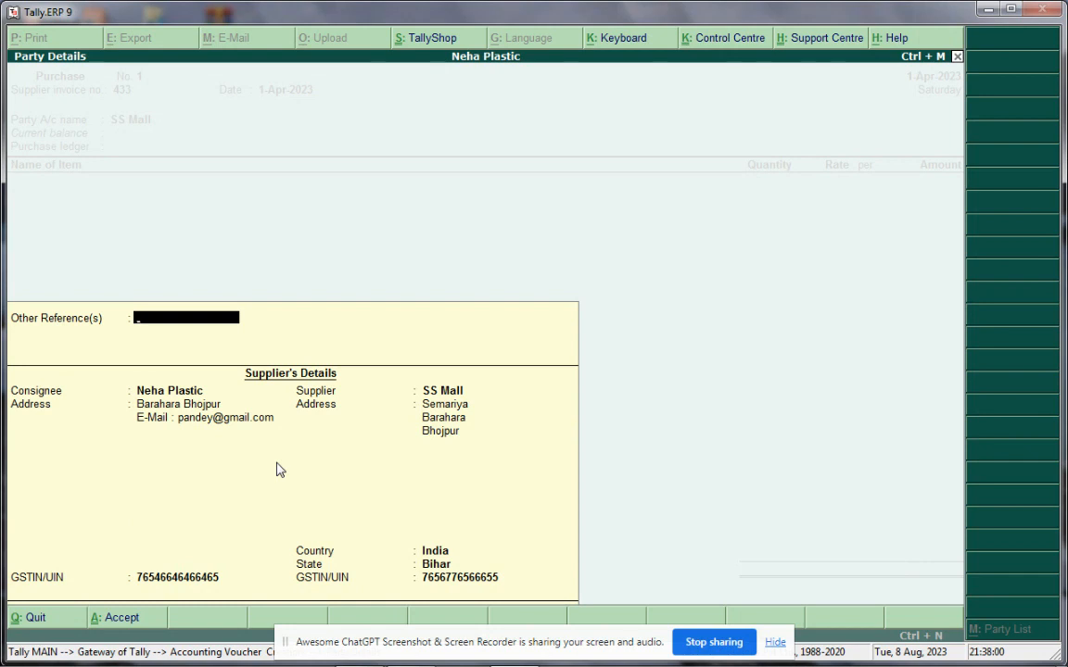
Accept Party Details so purchase voucher No. 1 shows SS Mall as Party A/c name
{"action": "key", "text": "Return"}
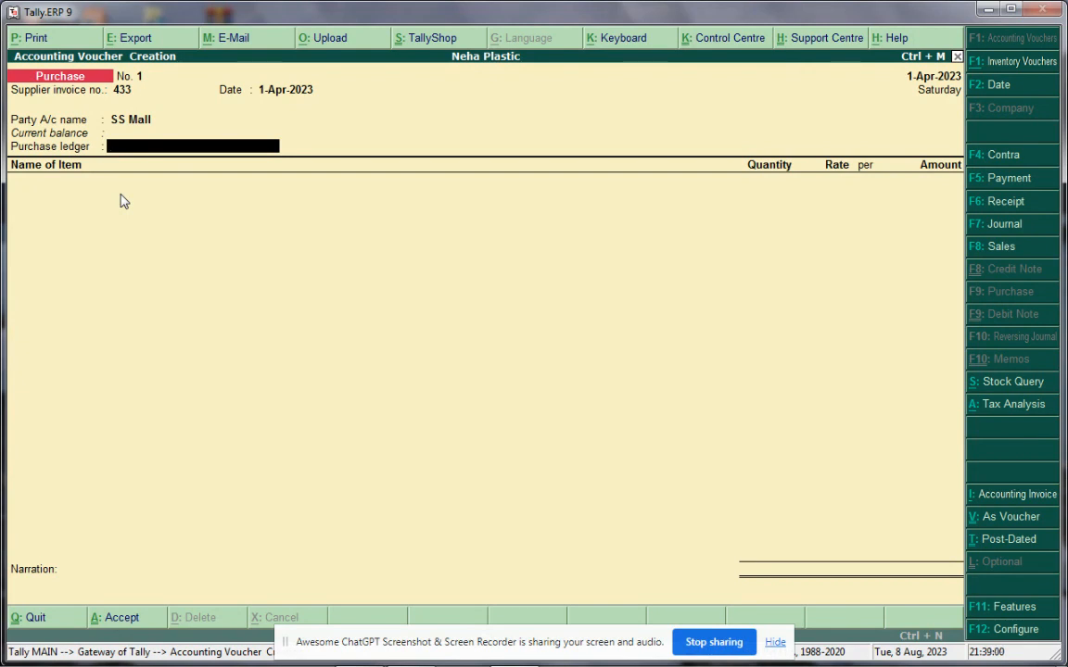
Create a new ledger named Purchase GST under Purchase Accounts
{"action": "key", "text": "alt+c"}
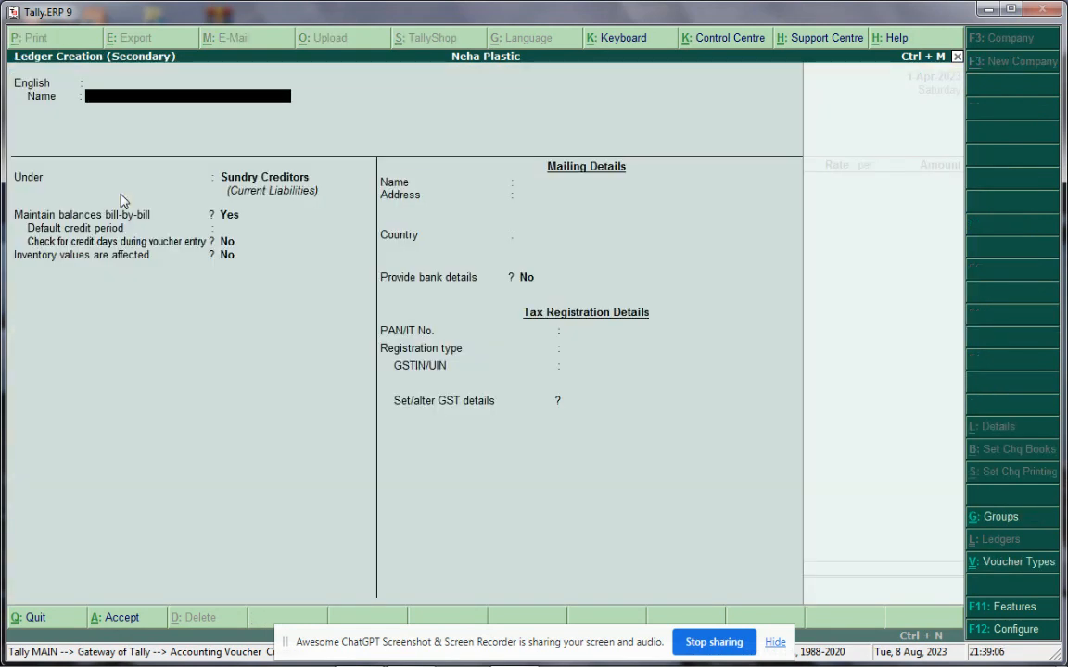
{"action": "type", "text": "Purchase GST"}
{"action": "key", "text": "Return"}
{"action": "key", "text": "Return"}
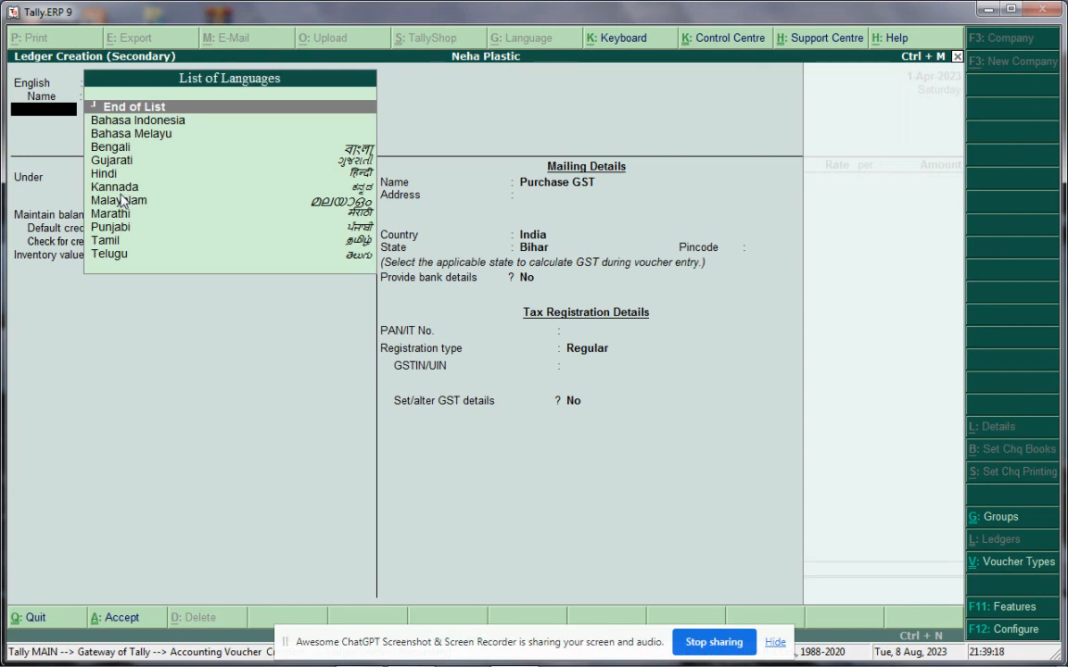
{"action": "key", "text": "Return"}
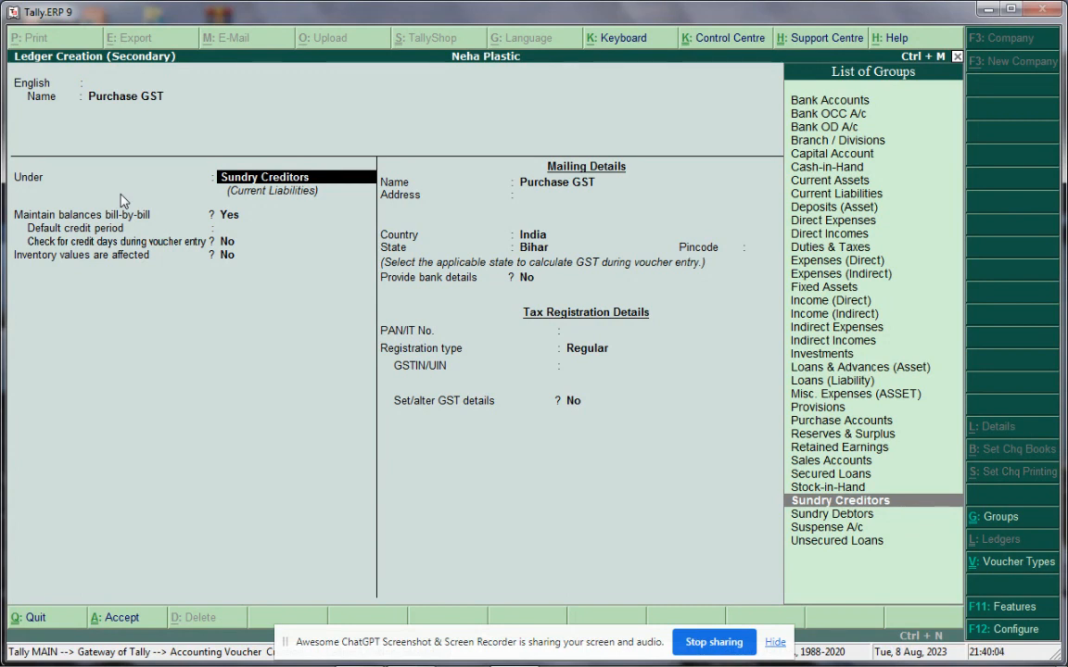
{"action": "type", "text": "Purc"}
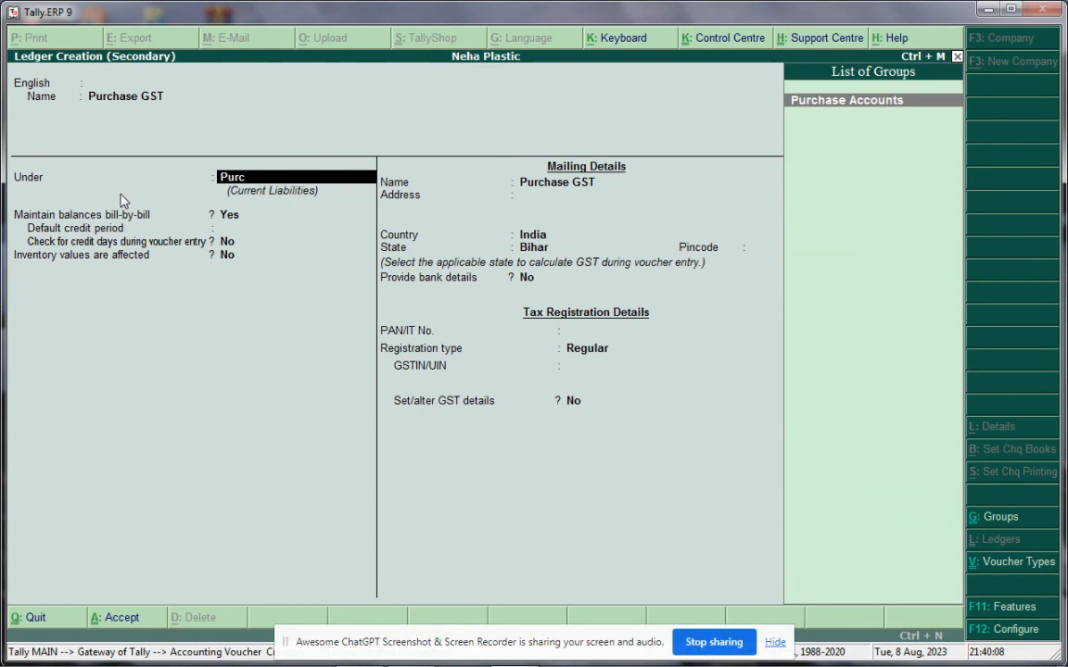
{"action": "key", "text": "Return"}
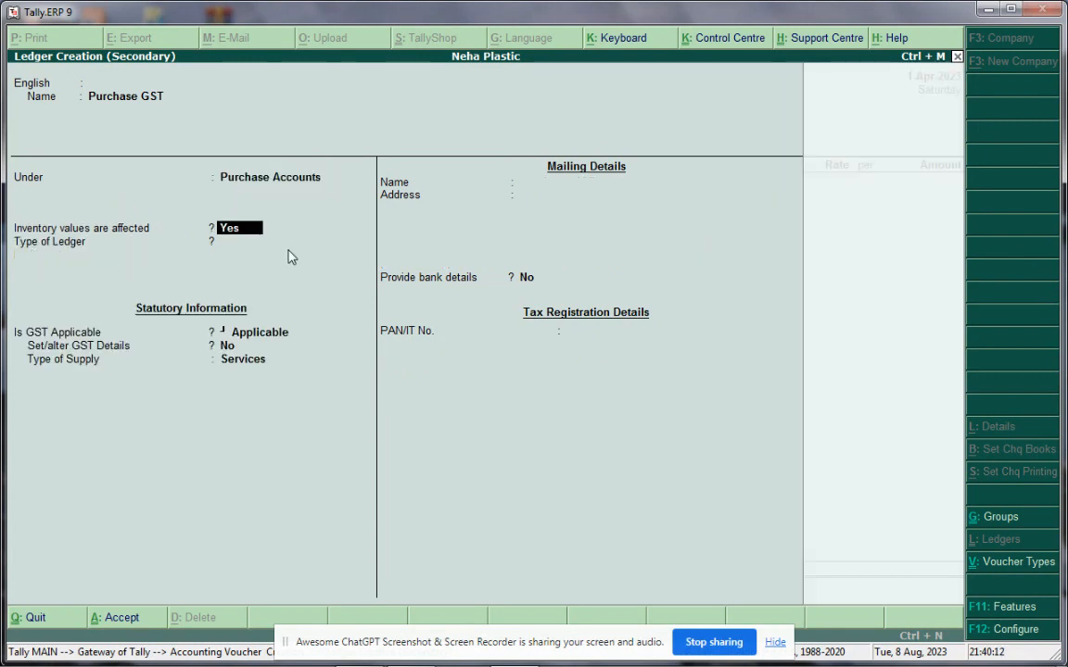
Keep inventory values affected, set type of supply to Goods, and save the ledger
{"action": "key", "text": "Return"}
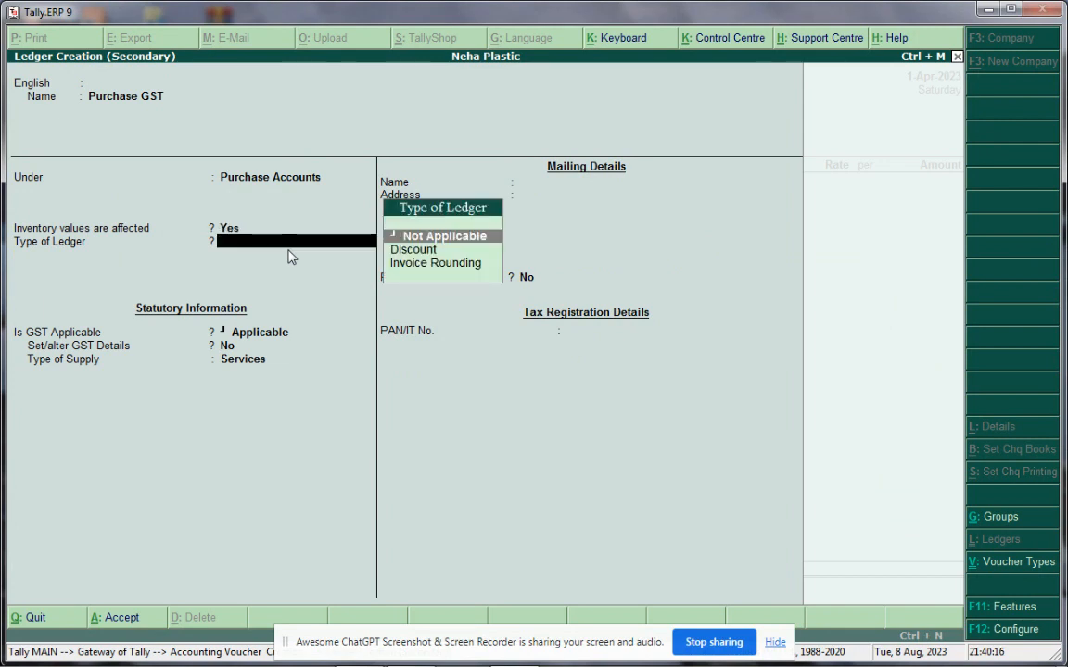
{"action": "key", "text": "Return"}
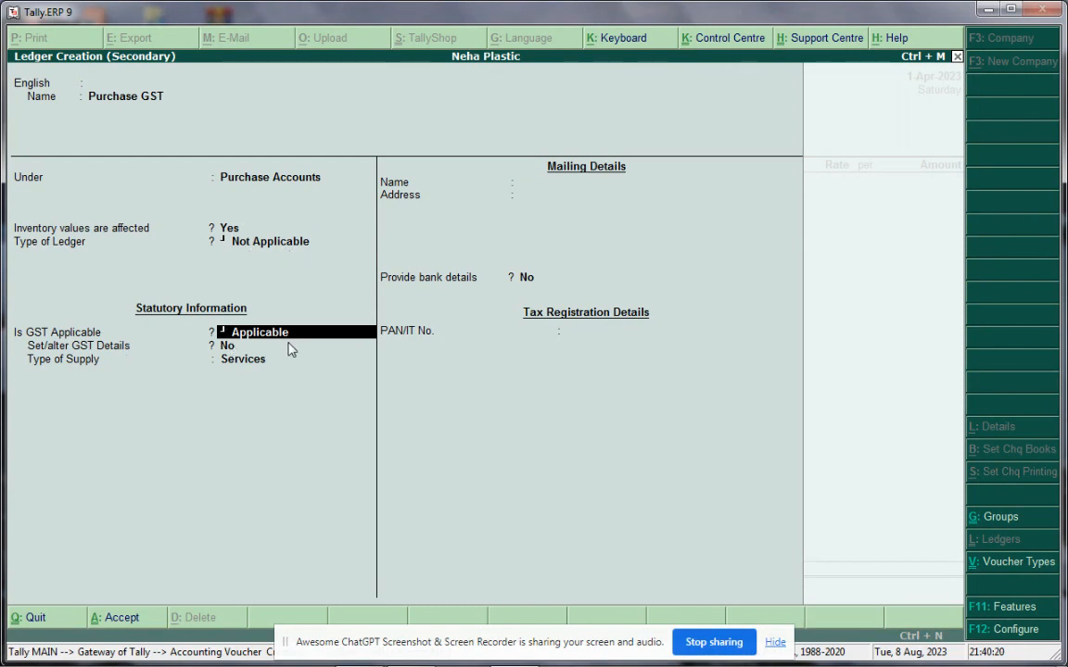
{"action": "key", "text": "Return"}
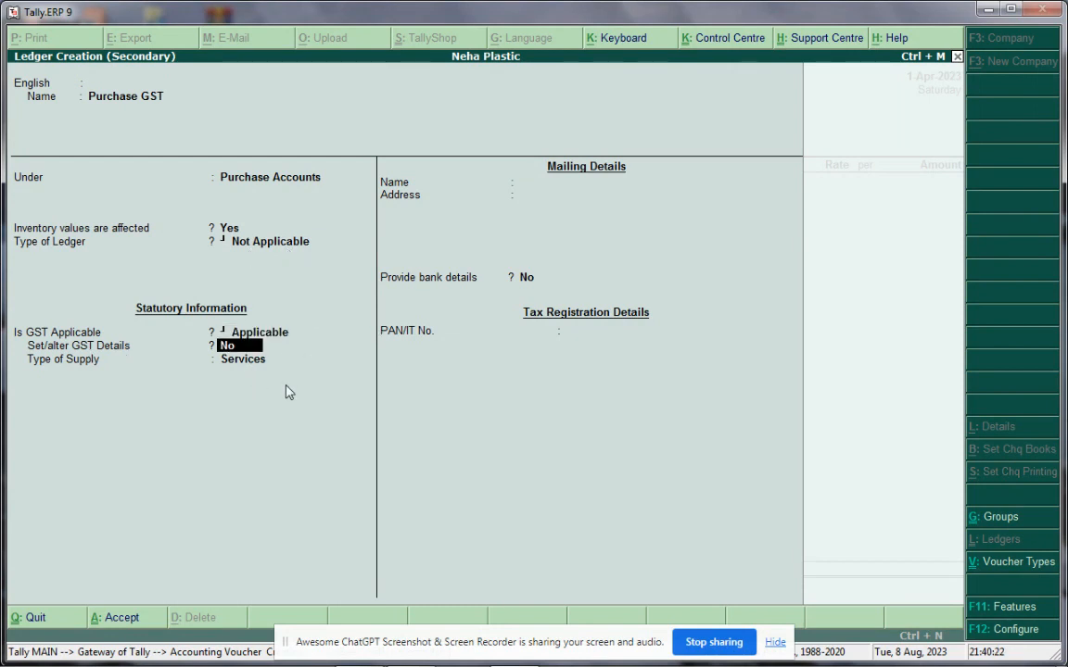
{"action": "left_click", "coordinate": [237, 362]}
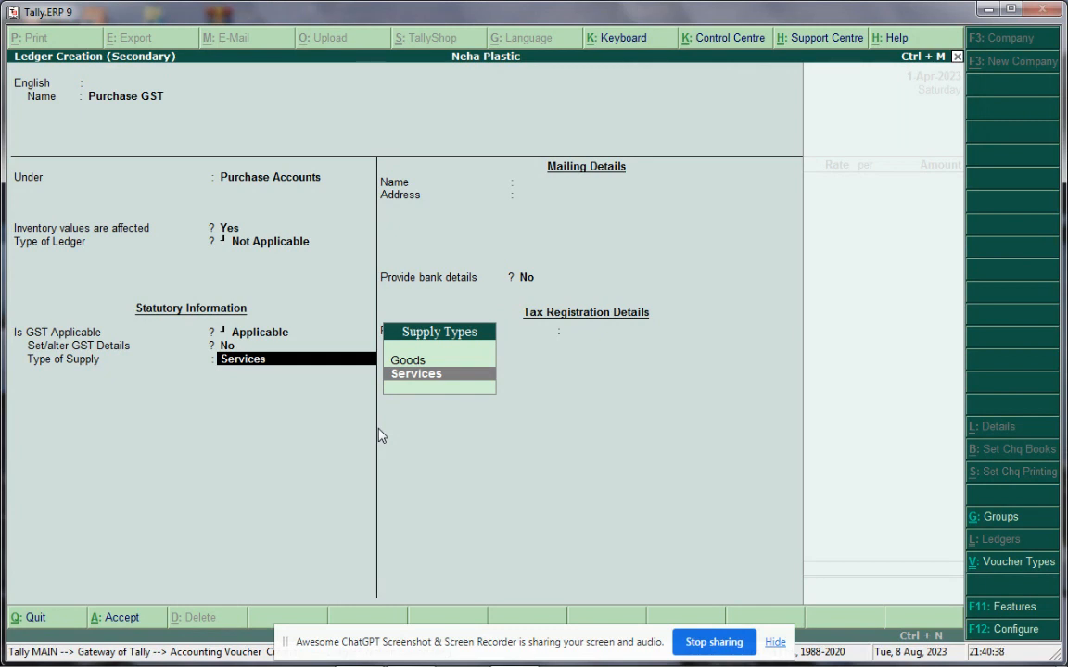
{"action": "key", "text": "Up"}
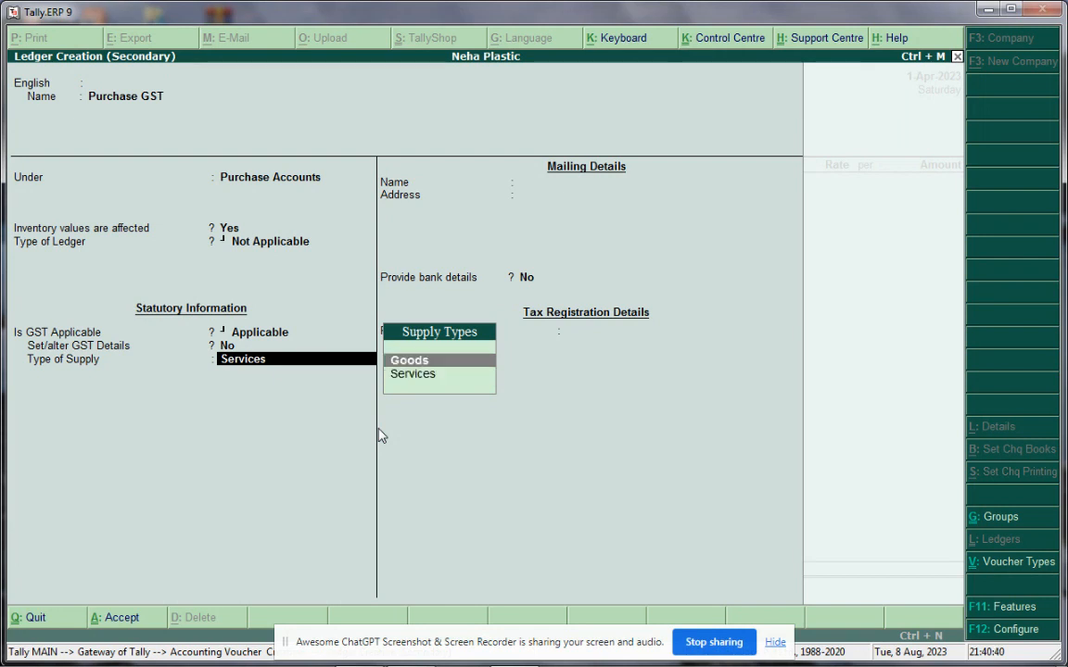
{"action": "key", "text": "Return"}
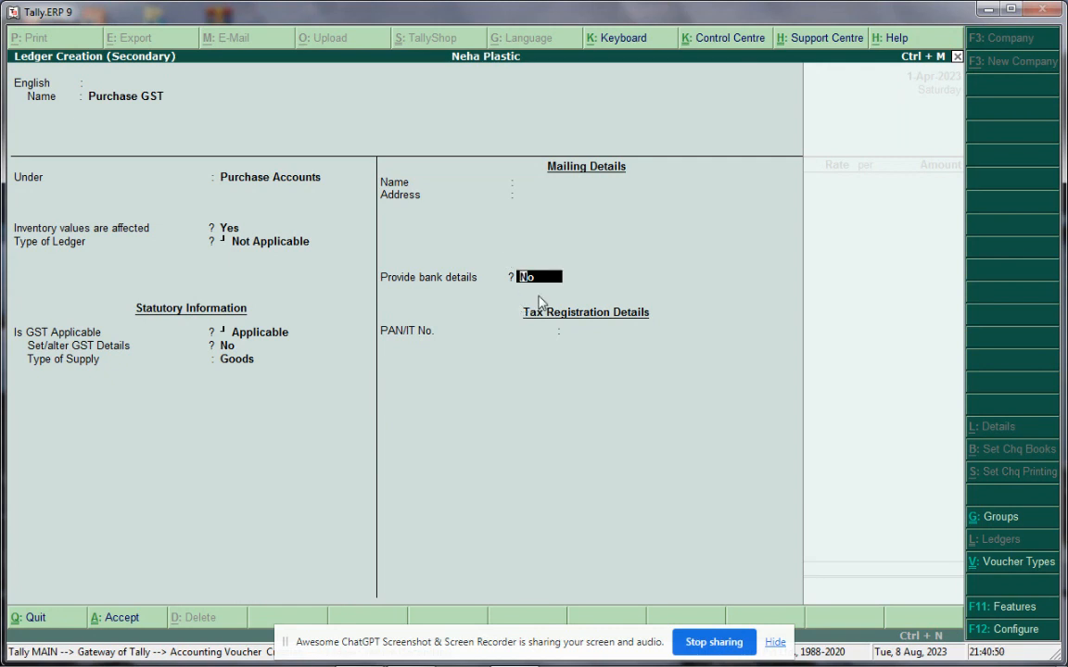
{"action": "key", "text": "Return"}
{"action": "key", "text": "Return"}
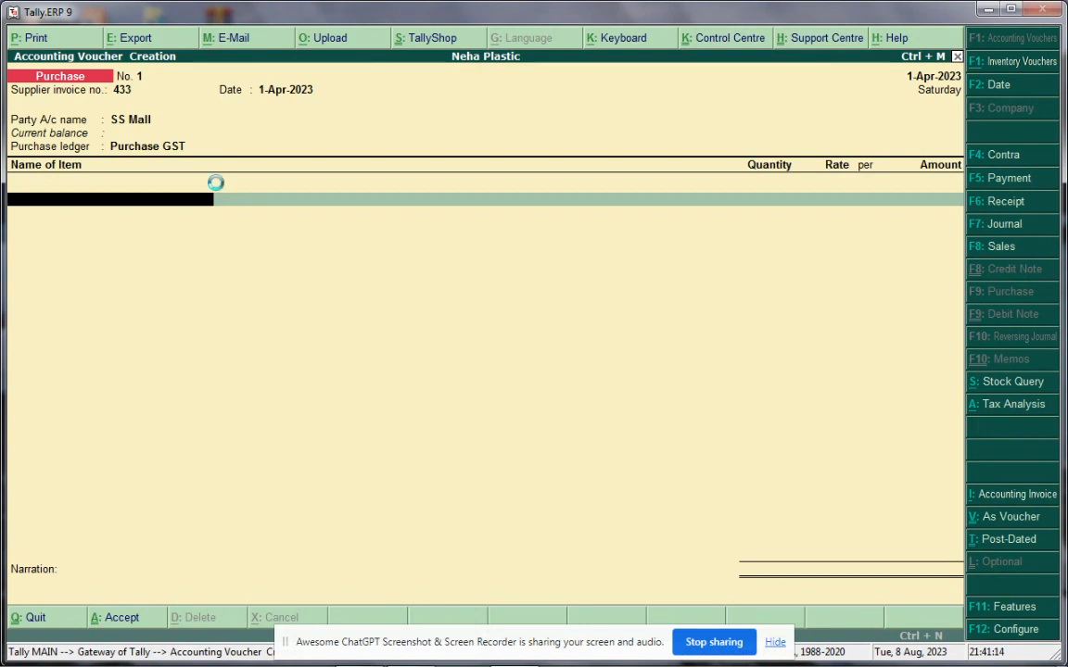
Start stock item Watch, then begin a new stock group from its Under field
{"action": "key", "text": "alt+c"}
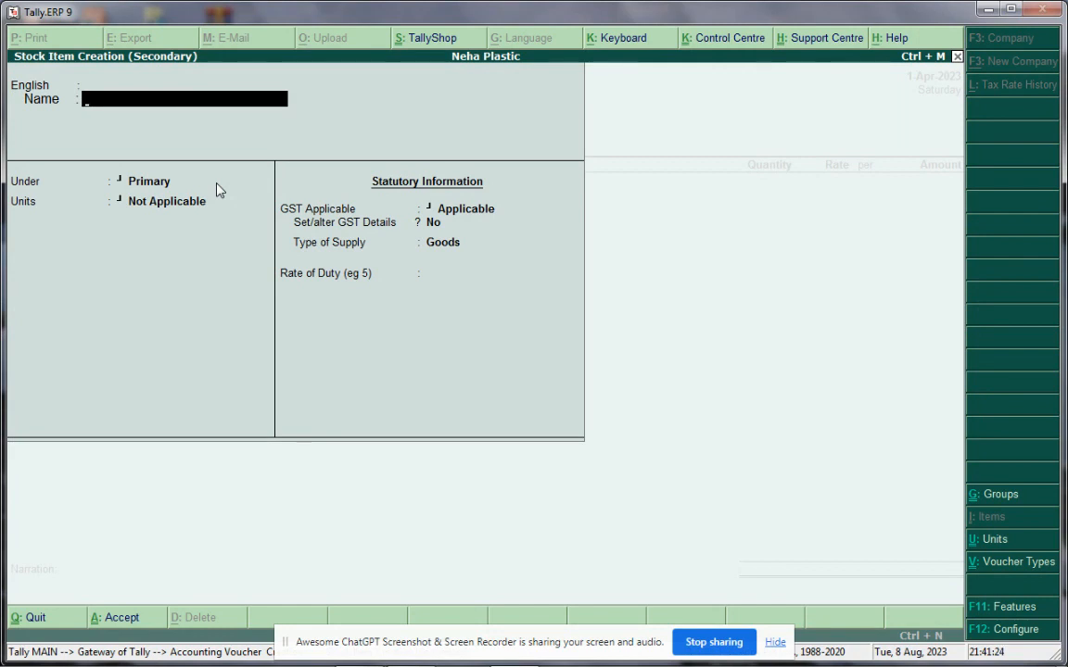
{"action": "type", "text": "Watch"}
{"action": "key", "text": "Return"}
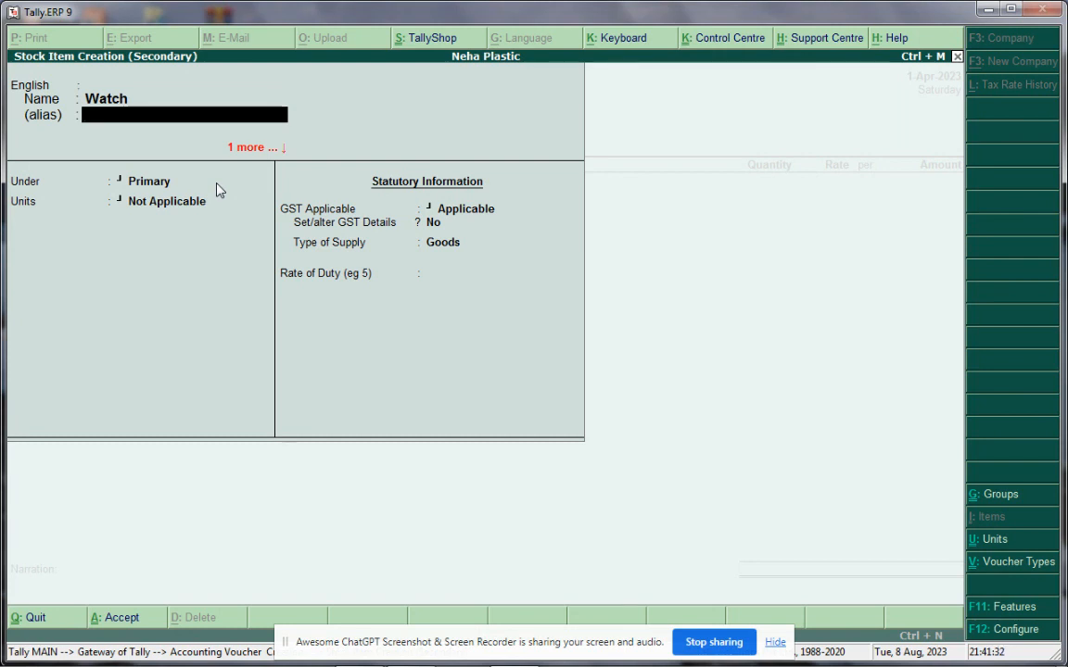
{"action": "key", "text": "Return"}
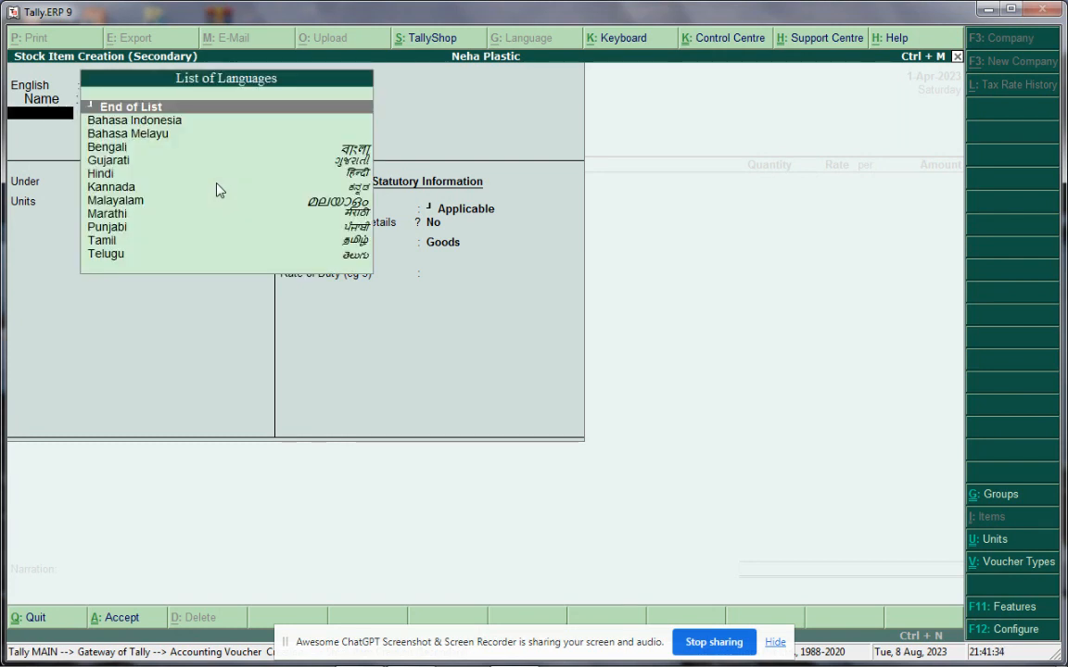
{"action": "key", "text": "Return"}
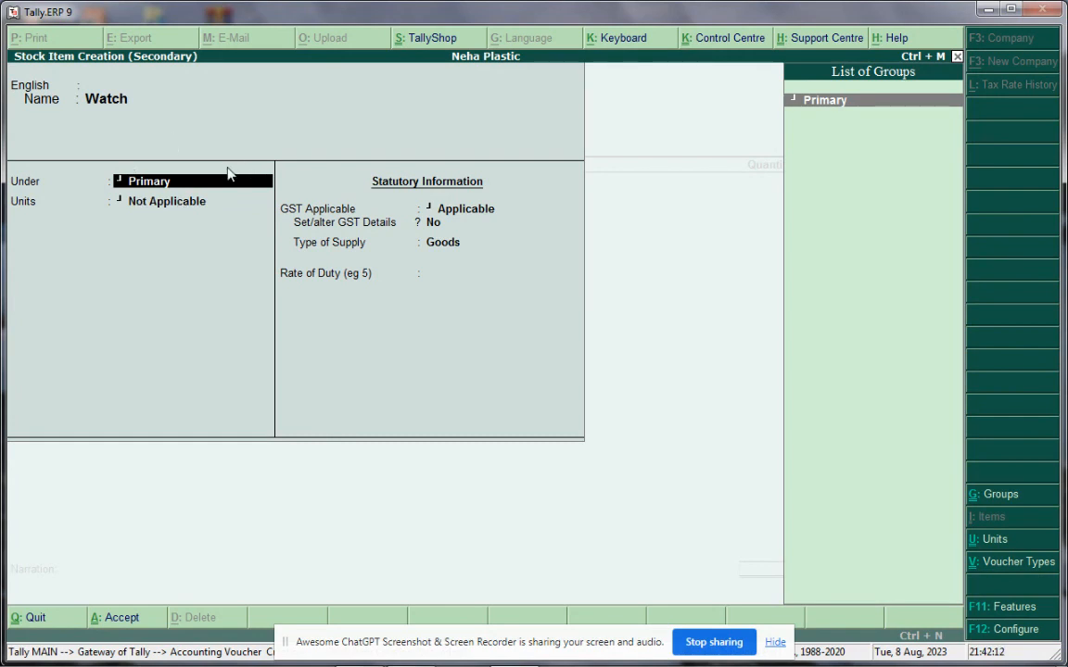
{"action": "key", "text": "alt+c"}
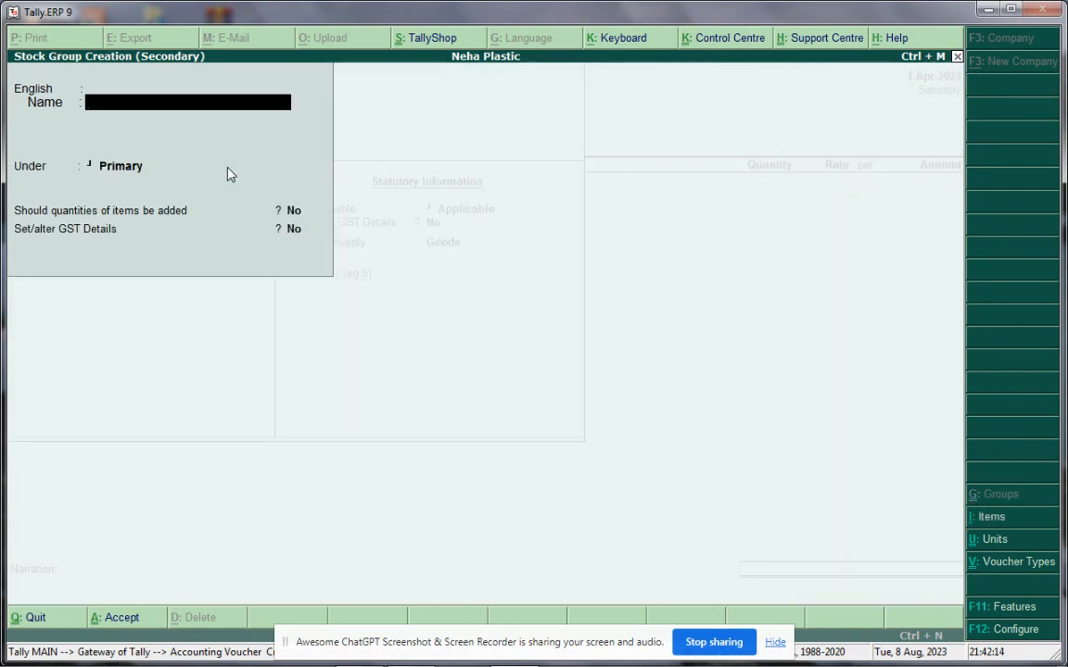
Name the stock group 'Item @ 18 %' under Primary and accept it
{"action": "type", "text": "Item @ 18 %"}
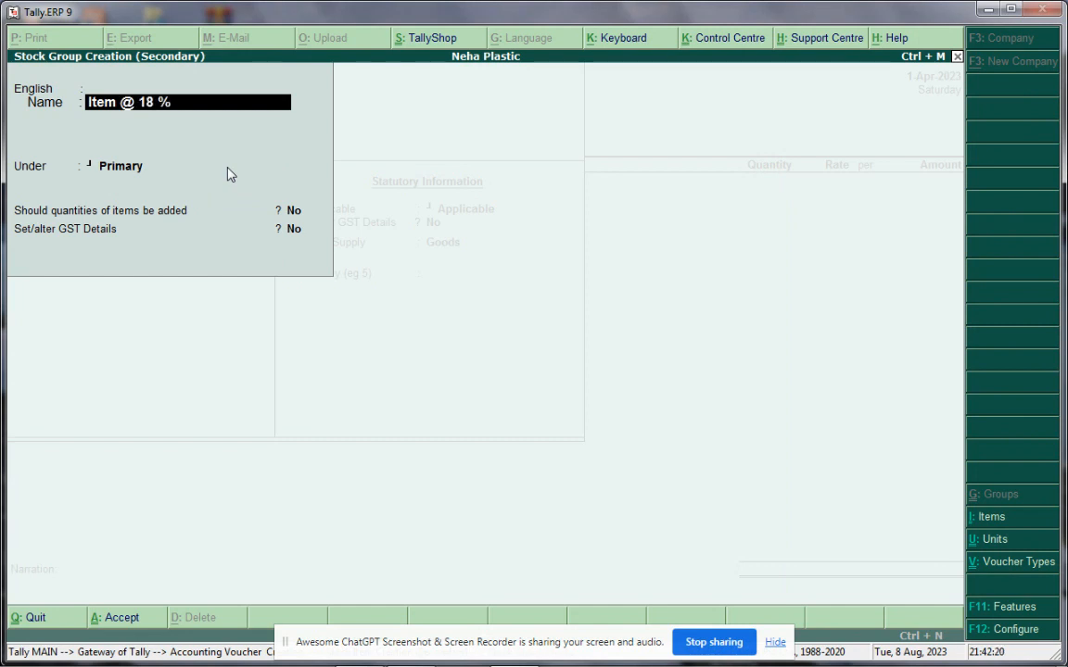
{"action": "key", "text": "Return"}
{"action": "key", "text": "Return"}
{"action": "key", "text": "Return"}
{"action": "key", "text": "Return"}
{"action": "key", "text": "Return"}
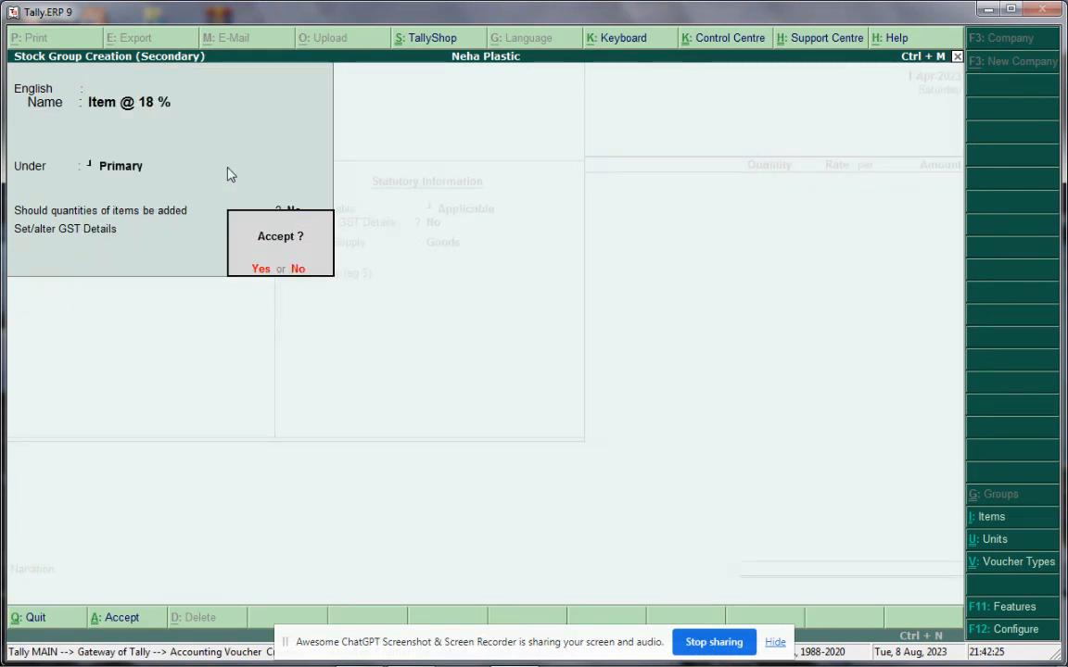
{"action": "key", "text": "Return"}
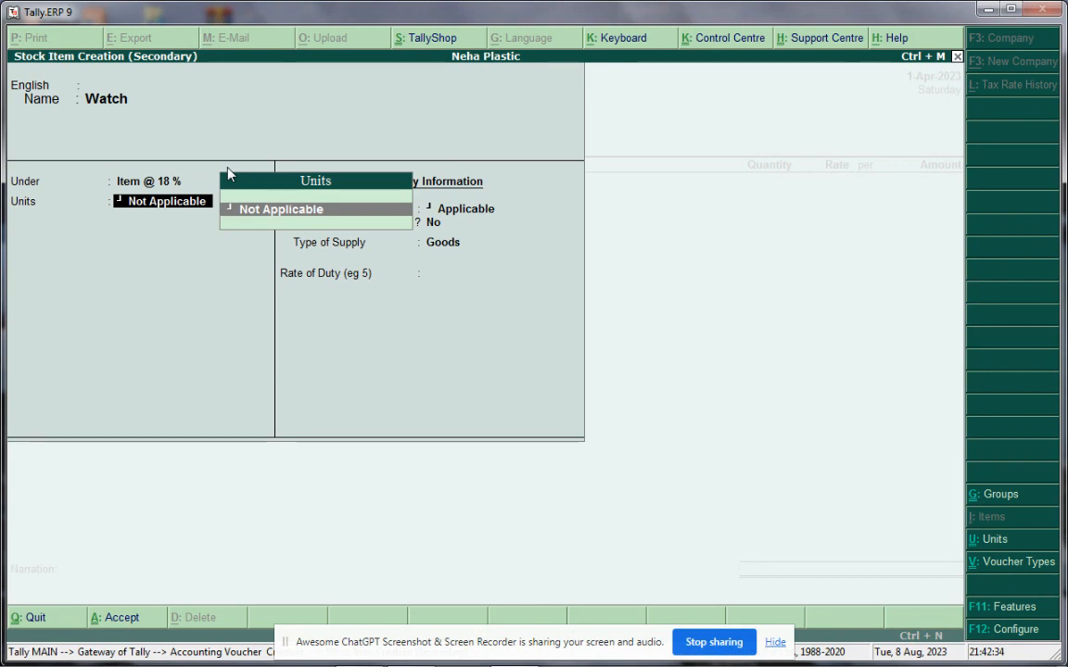
Create unit PCS with UQC PCS-PIECES, formal name Pieces, 0 decimals, and save it
{"action": "key", "text": "alt+c"}
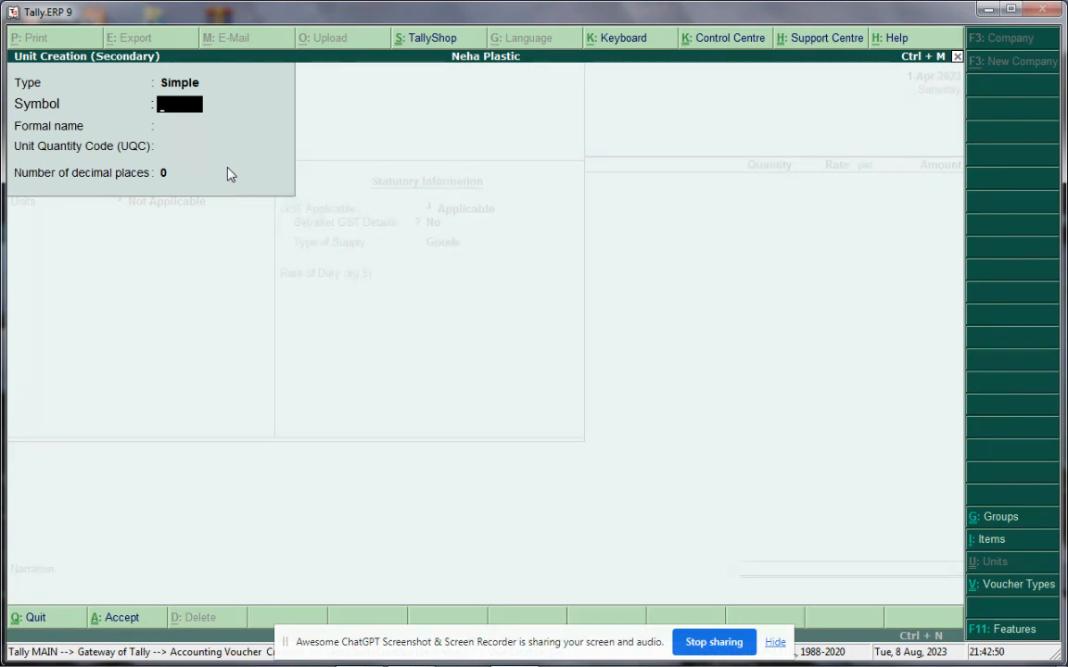
{"action": "type", "text": "PCS"}
{"action": "key", "text": "Return"}
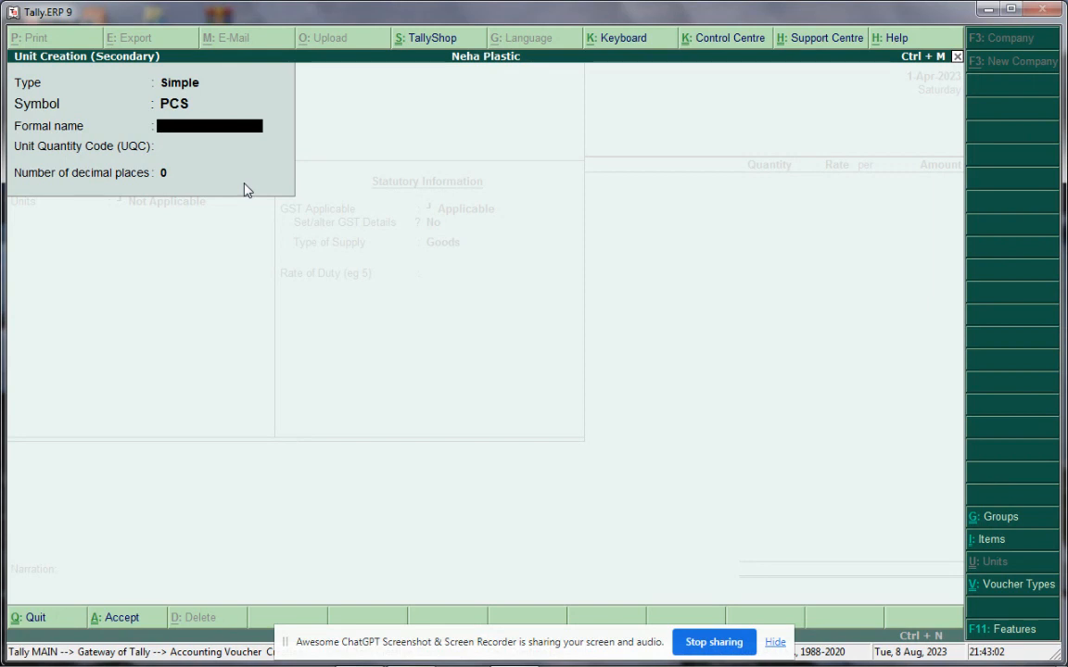
{"action": "key", "text": "Return"}
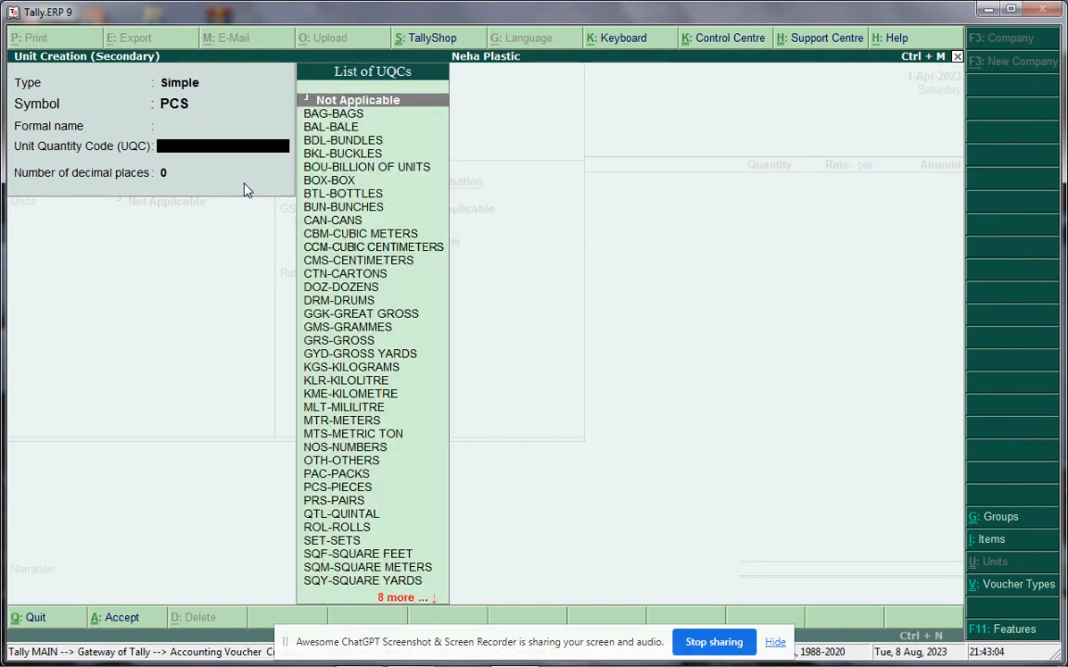
{"action": "key", "text": "Down"}
{"action": "key", "text": "Down"}
{"action": "key", "text": "Down"}
{"action": "key", "text": "Down"}
{"action": "key", "text": "Down"}
{"action": "key", "text": "Down"}
{"action": "key", "text": "Down"}
{"action": "key", "text": "Down"}
{"action": "key", "text": "Down"}
{"action": "key", "text": "Down"}
{"action": "key", "text": "Down"}
{"action": "key", "text": "Down"}
{"action": "key", "text": "Down"}
{"action": "key", "text": "Down"}
{"action": "key", "text": "Down"}
{"action": "key", "text": "Down"}
{"action": "key", "text": "Down"}
{"action": "key", "text": "Down"}
{"action": "key", "text": "Down"}
{"action": "key", "text": "Down"}
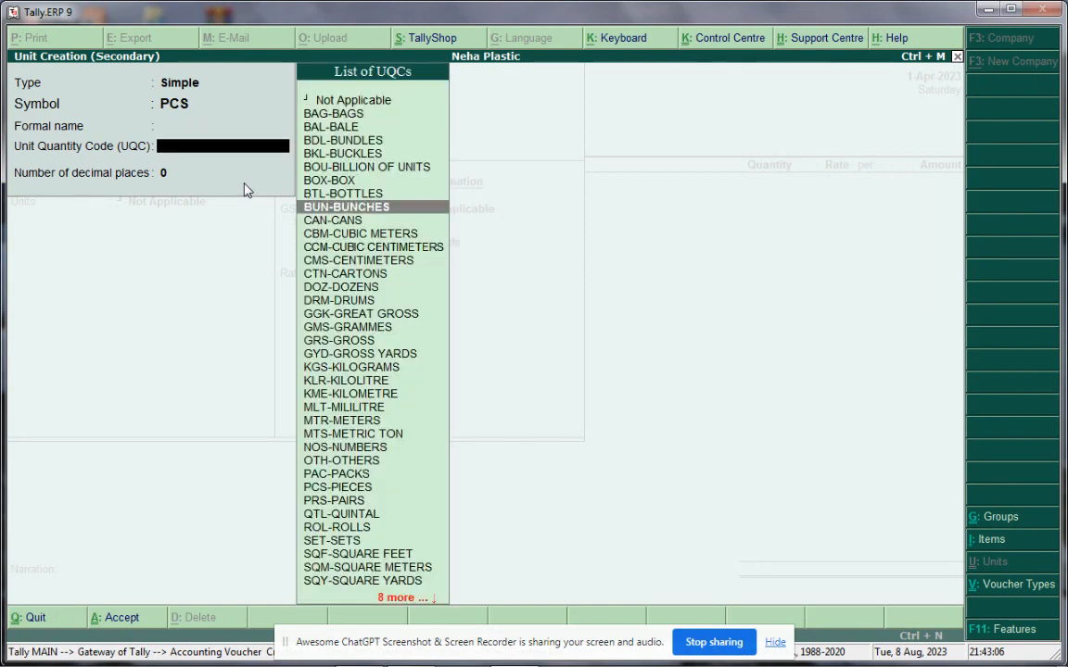
{"action": "key", "text": "Down"}
{"action": "key", "text": "Down"}
{"action": "key", "text": "Down"}
{"action": "key", "text": "Down"}
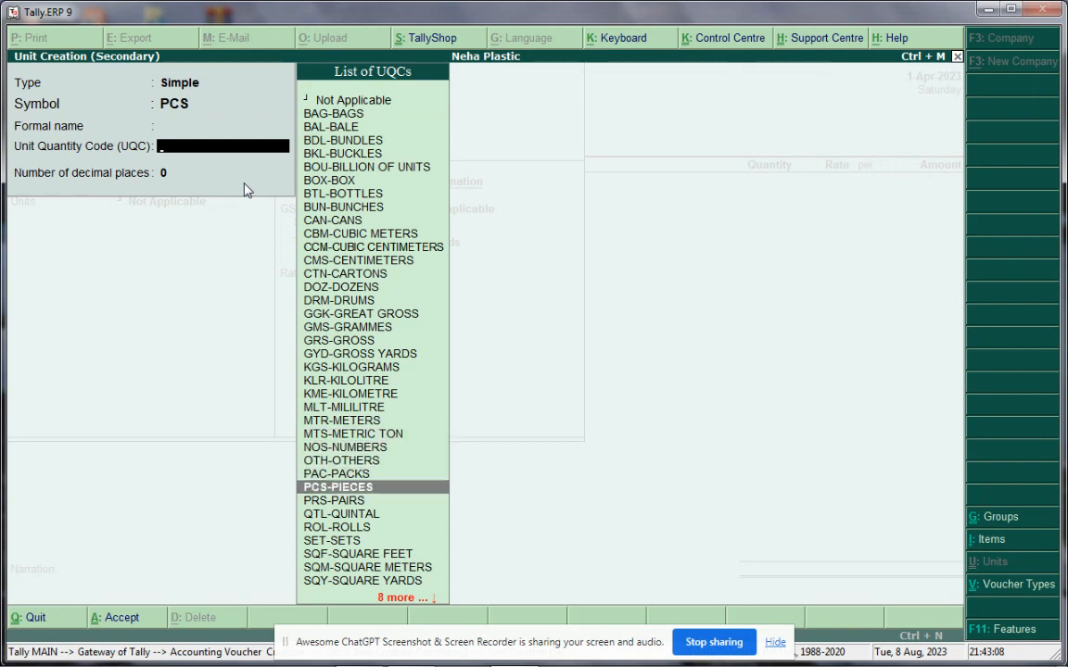
{"action": "key", "text": "Return"}
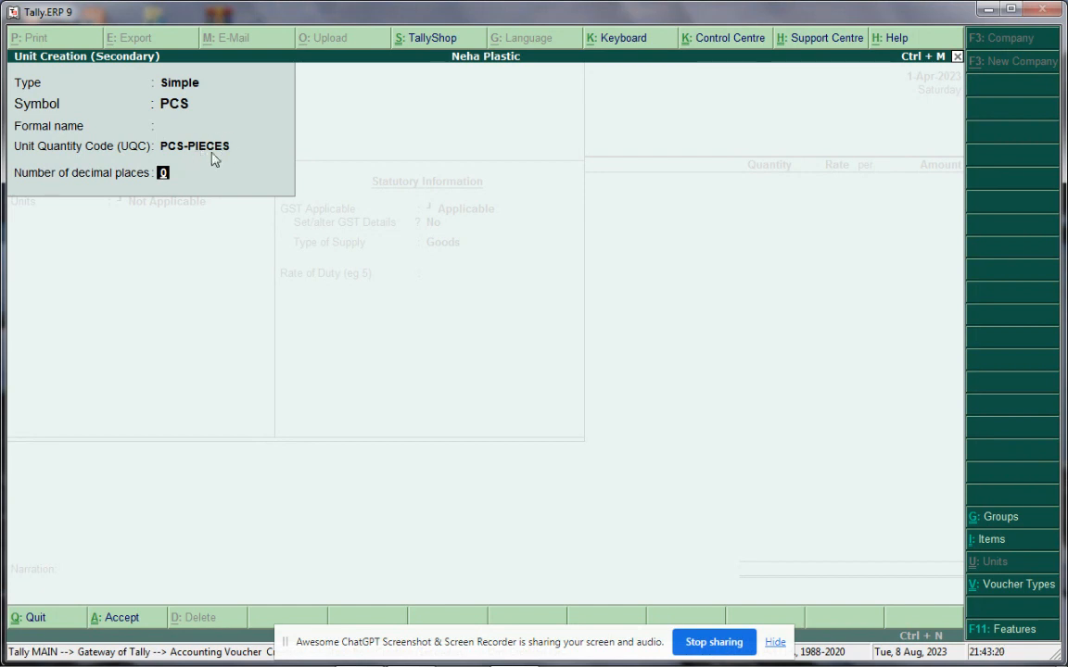
{"action": "key", "text": "BackSpace"}
{"action": "key", "text": "BackSpace"}
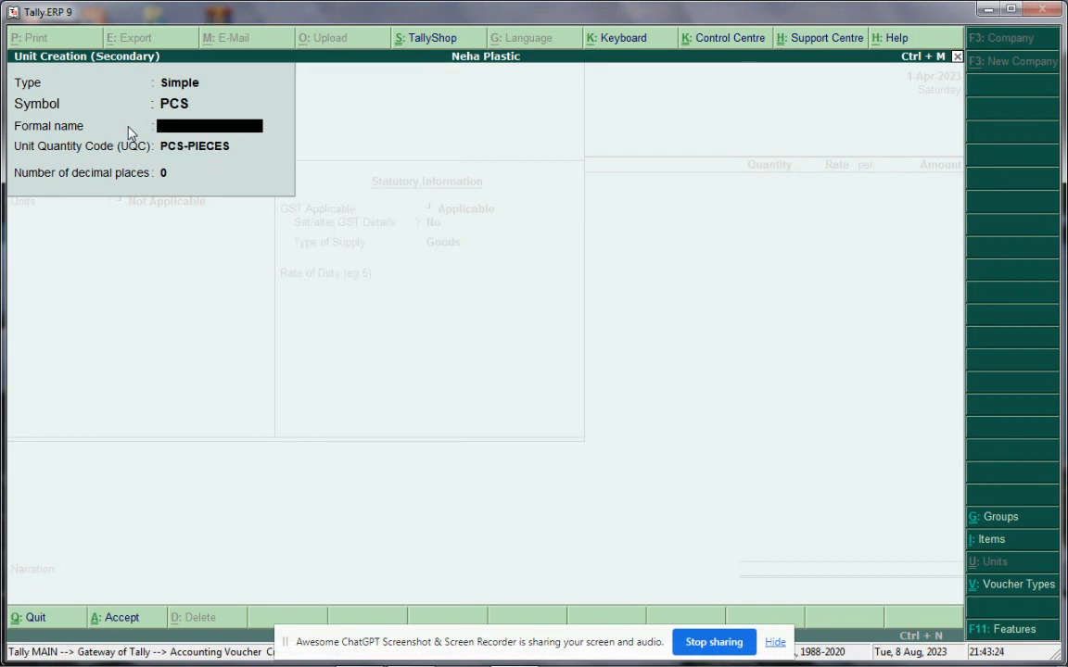
{"action": "type", "text": "Pieces"}
{"action": "key", "text": "Return"}
{"action": "key", "text": "Return"}
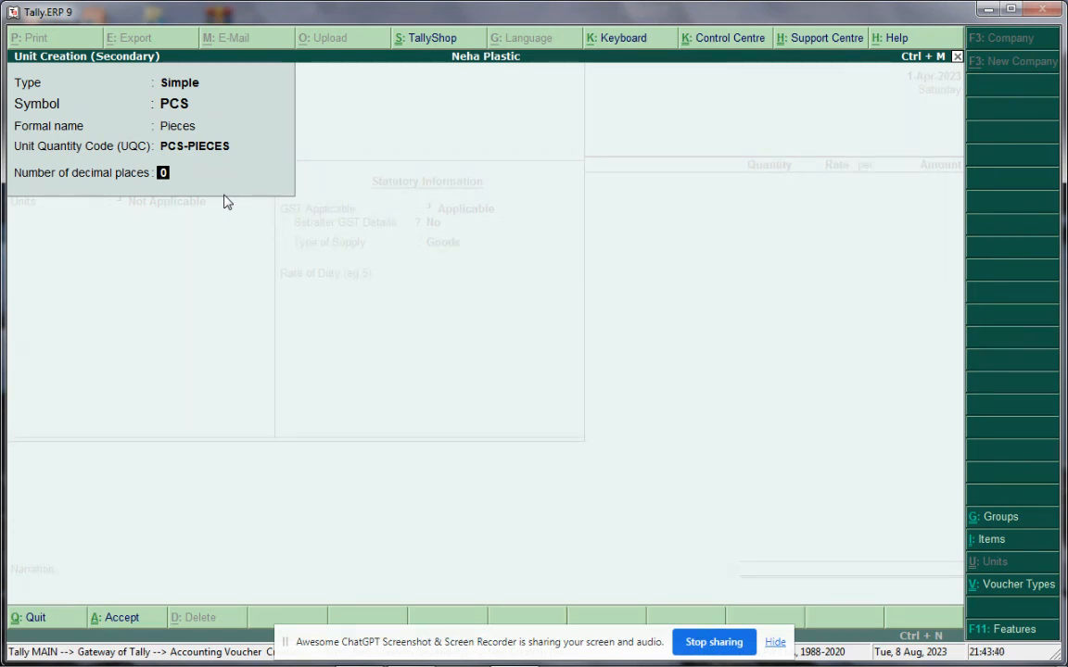
{"action": "key", "text": "Return"}
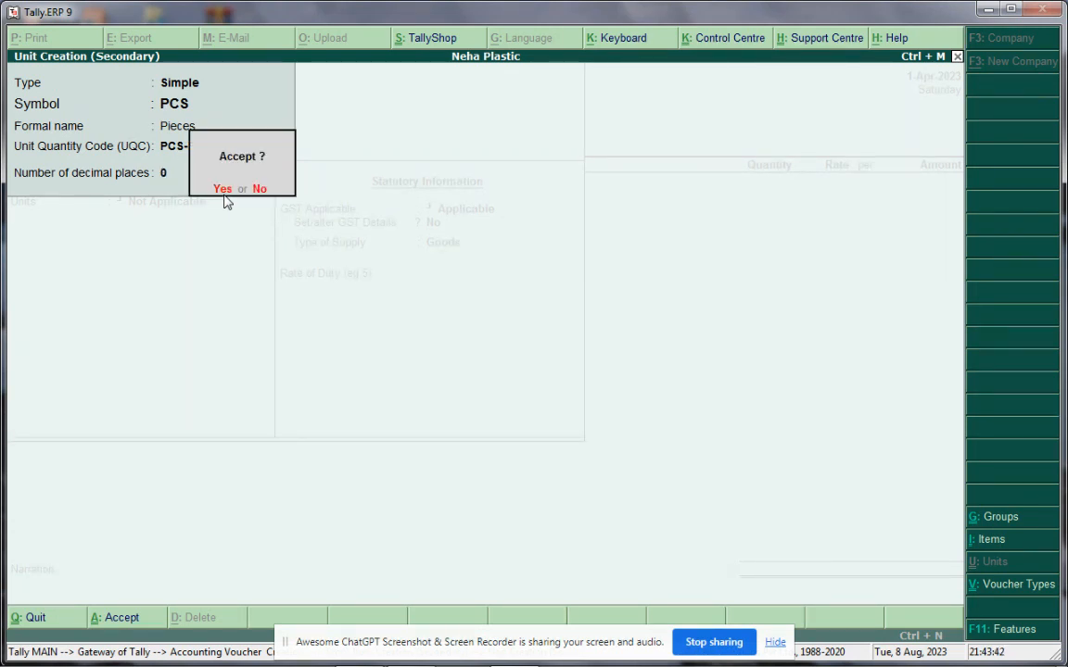
{"action": "key", "text": "Return"}
{"action": "key", "text": "Return"}
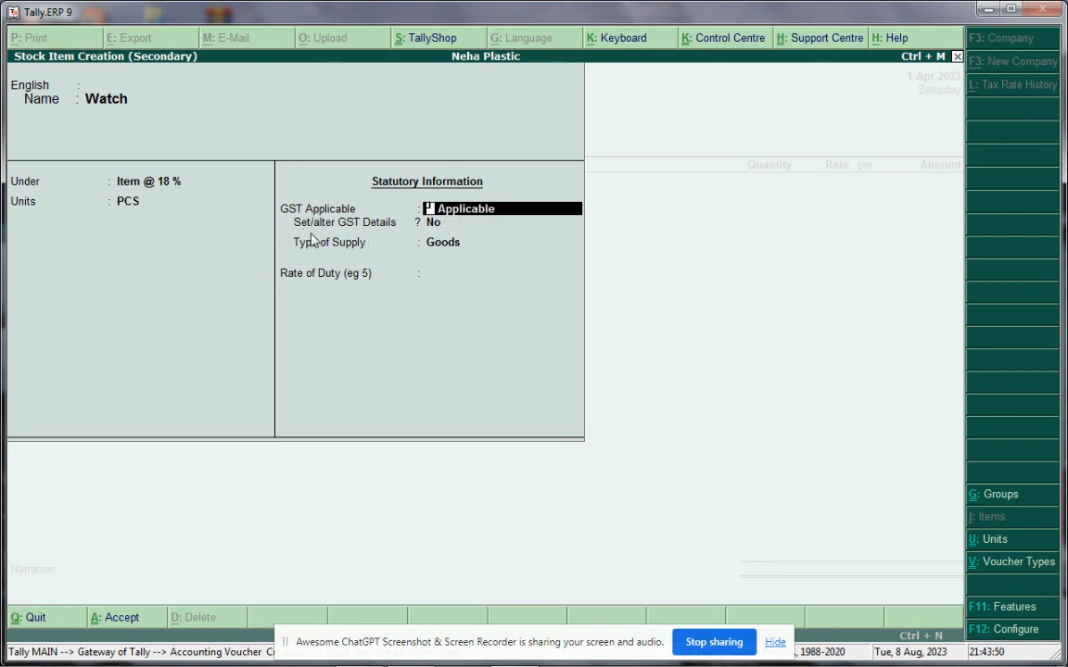
Set Watch's GST: HSN/SAC 654544, On Value, Taxable, 18% integrated tax (9% + 9%)
{"action": "key", "text": "Return"}
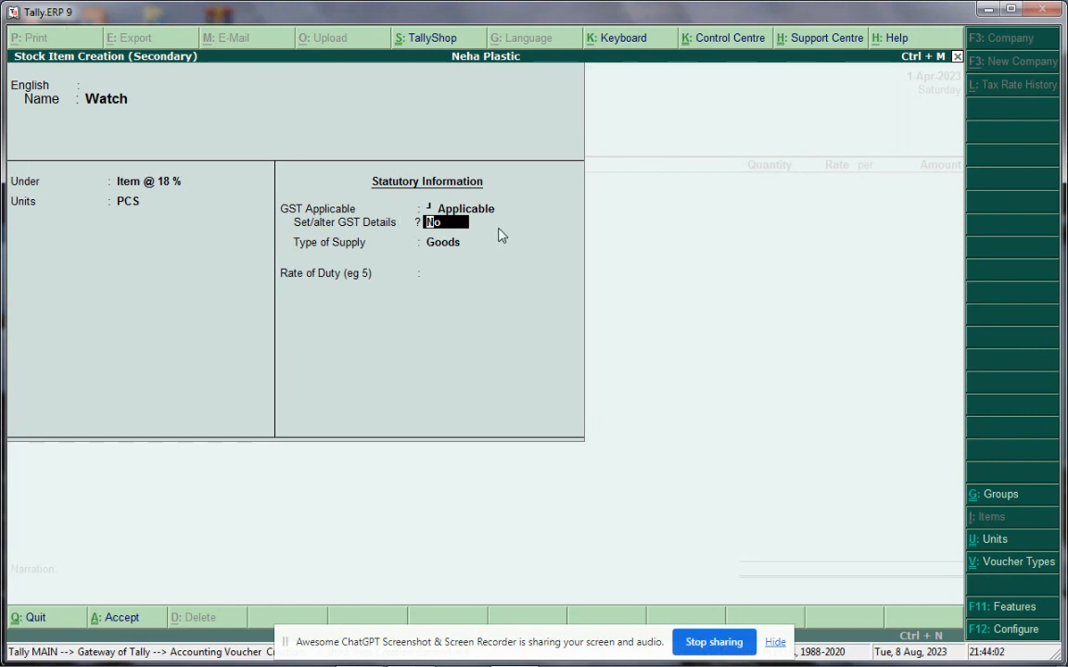
{"action": "type", "text": "y"}
{"action": "key", "text": "Return"}
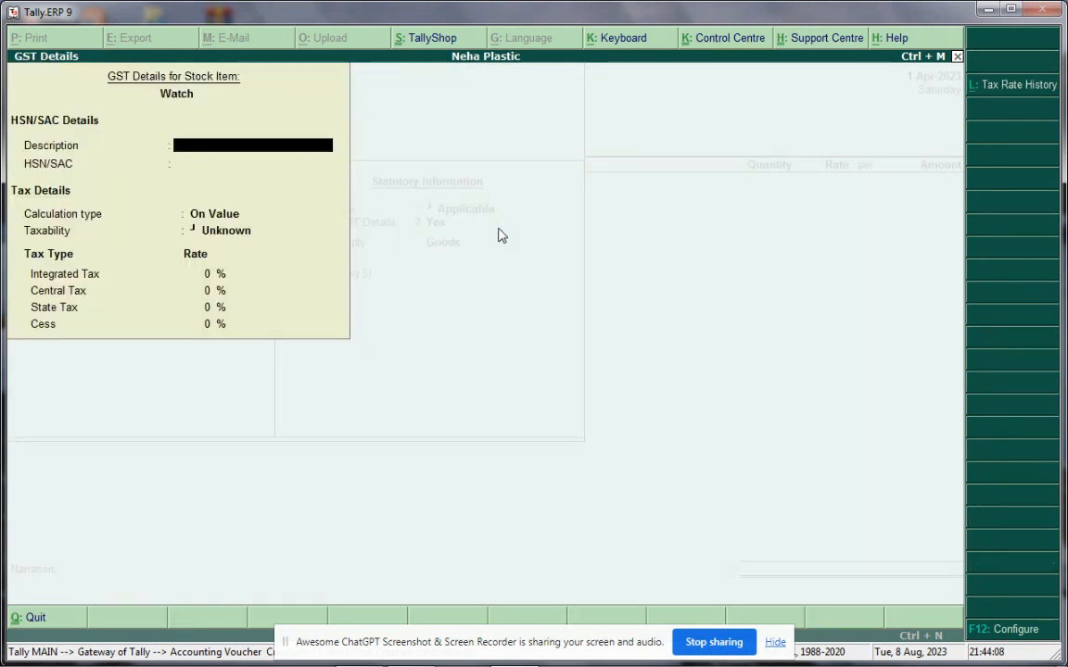
{"action": "key", "text": "Return"}
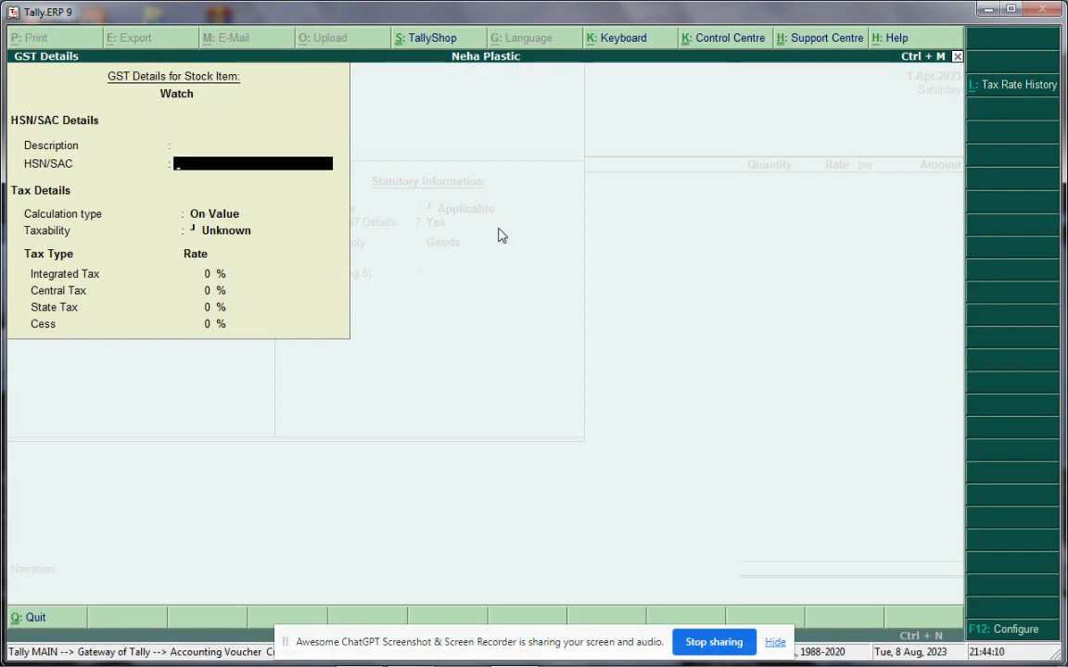
{"action": "type", "text": "654544"}
{"action": "key", "text": "Return"}
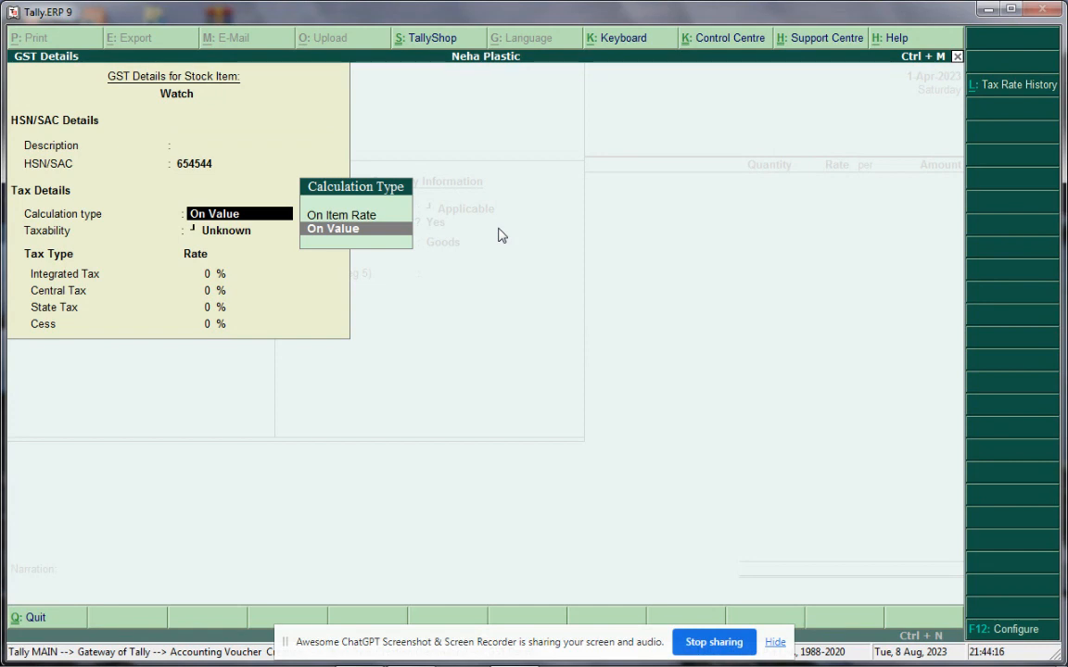
{"action": "key", "text": "Return"}
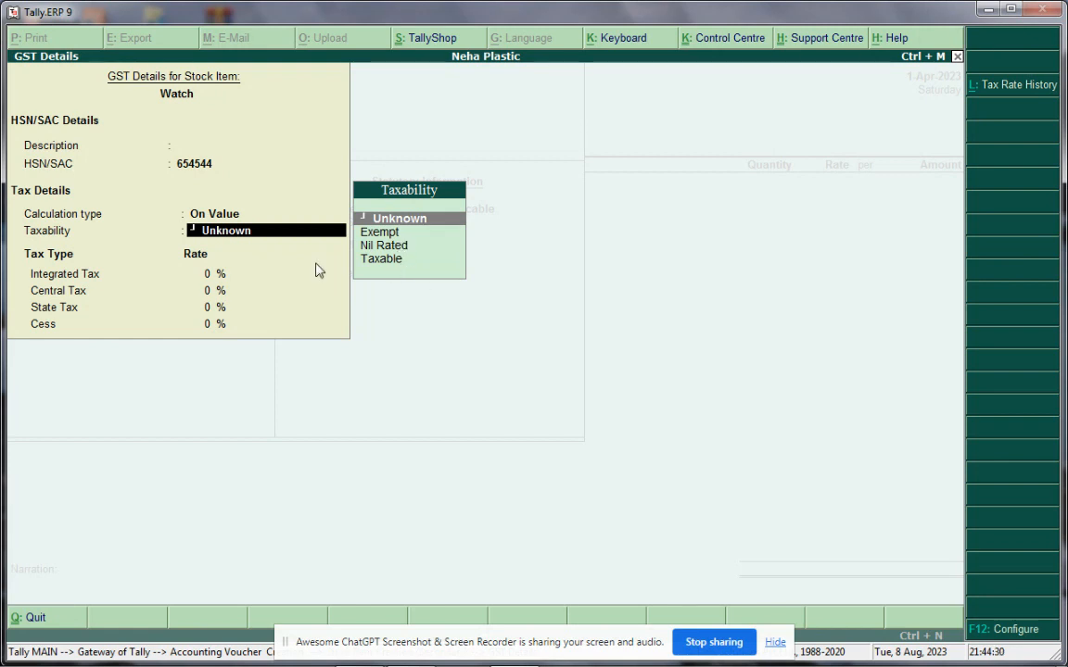
{"action": "left_click", "coordinate": [381, 261]}
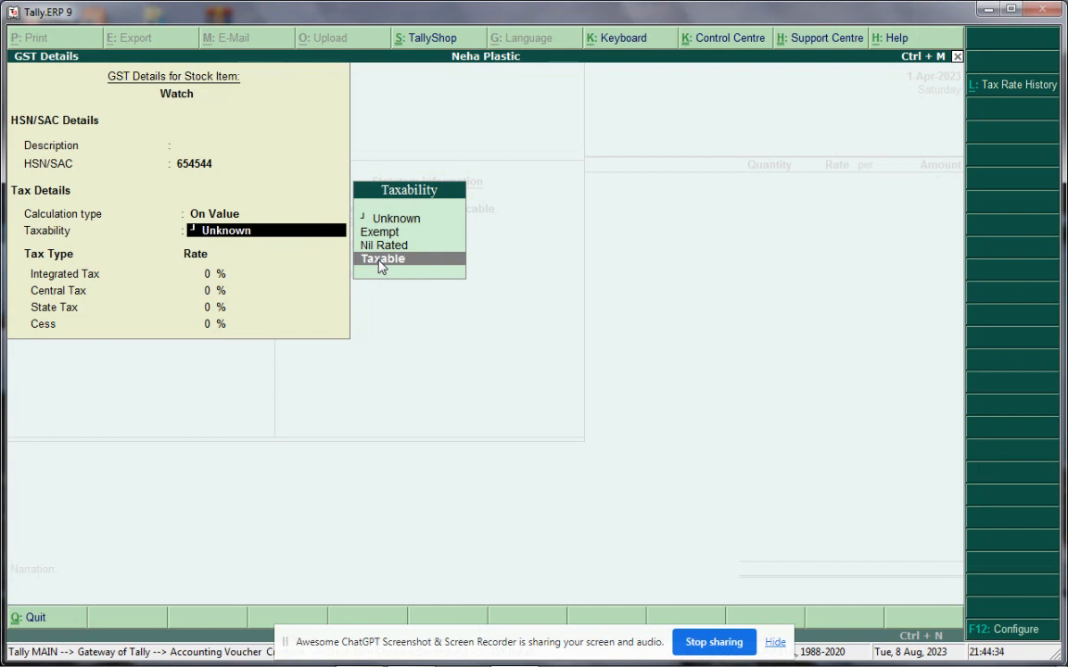
{"action": "left_click", "coordinate": [380, 261]}
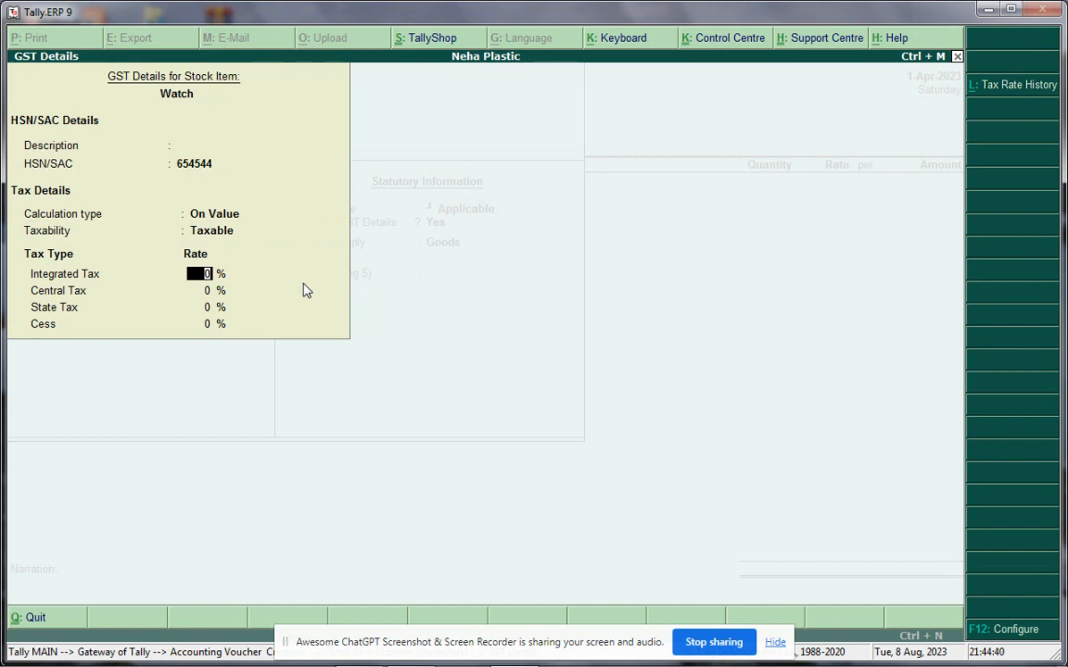
{"action": "type", "text": "18"}
{"action": "key", "text": "Return"}
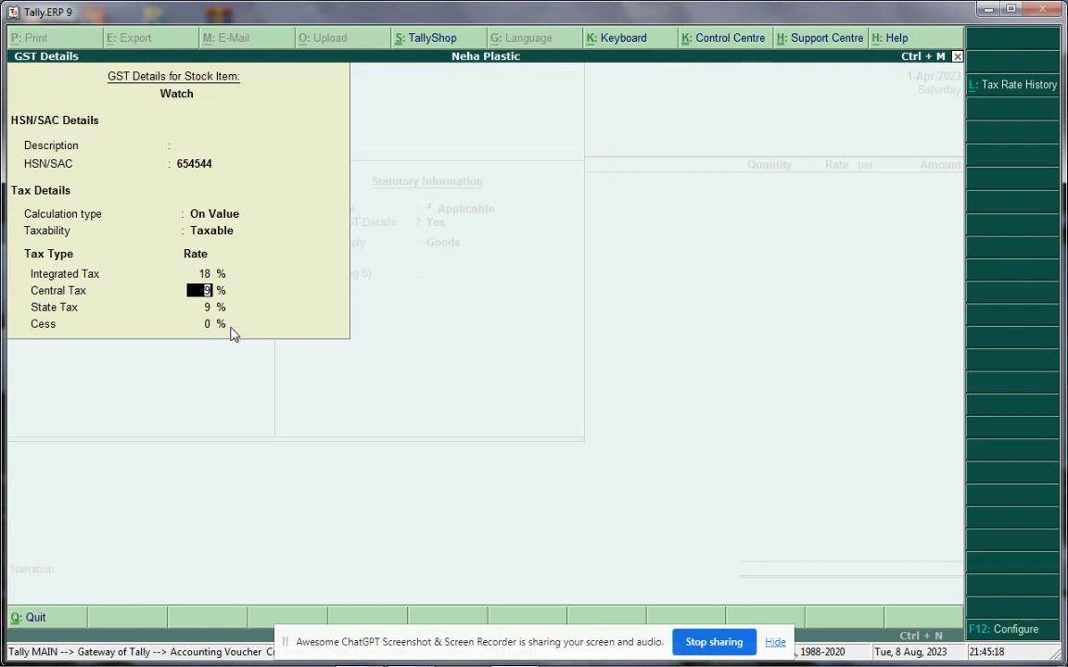
{"action": "key", "text": "Return"}
{"action": "key", "text": "Return"}
{"action": "key", "text": "Return"}
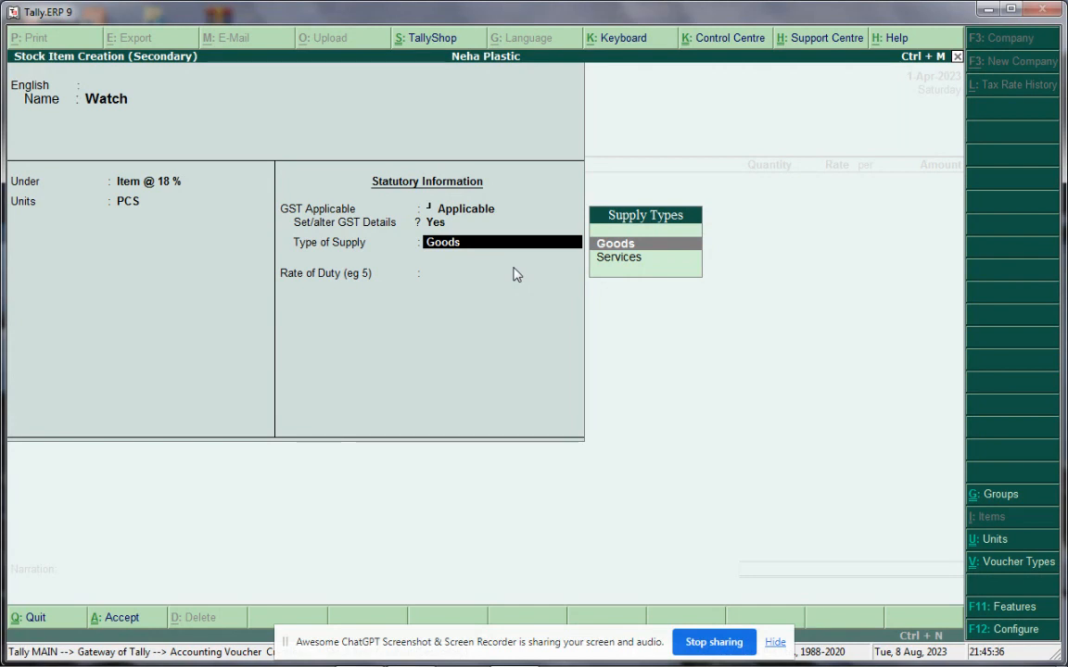
Keep Goods as type of supply, leave rate of duty at 0, and save Watch
{"action": "key", "text": "Return"}
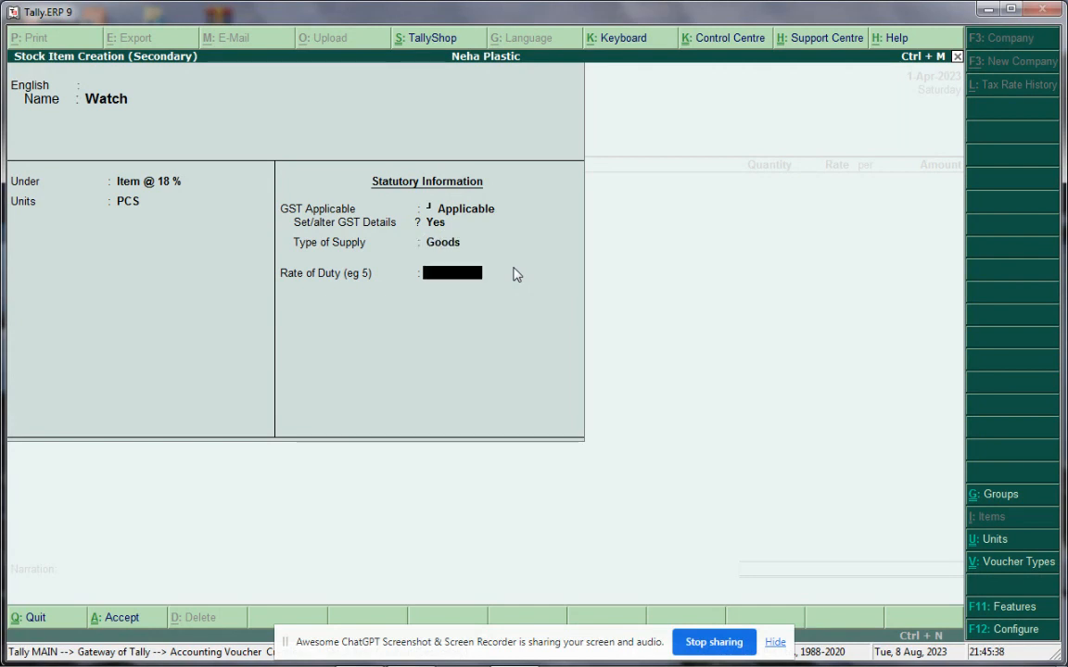
{"action": "key", "text": "Return"}
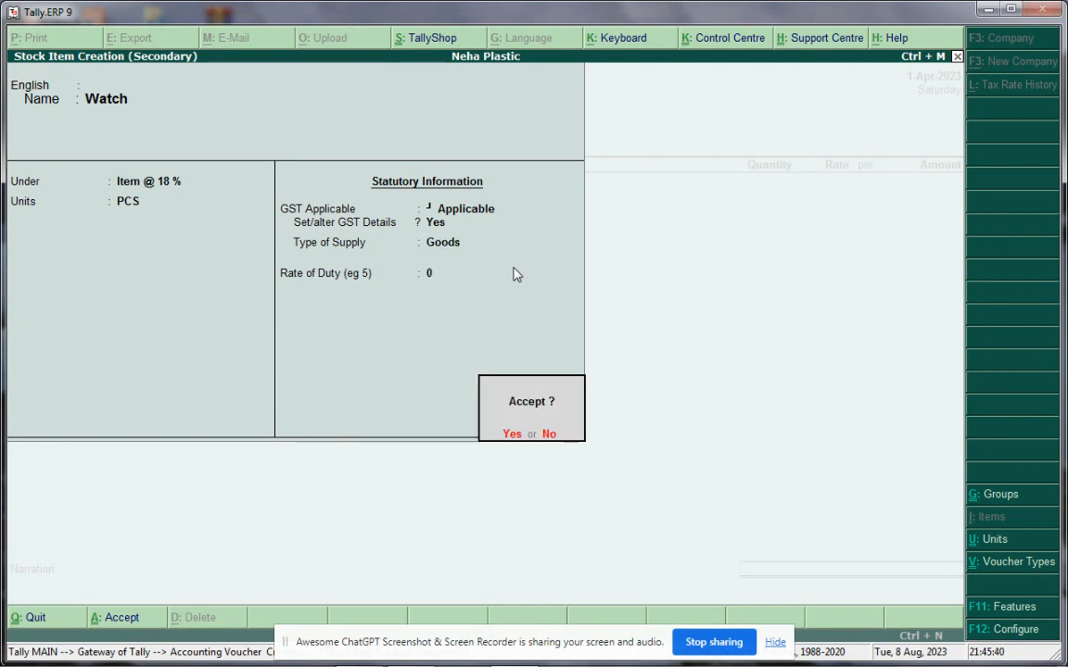
{"action": "key", "text": "Return"}
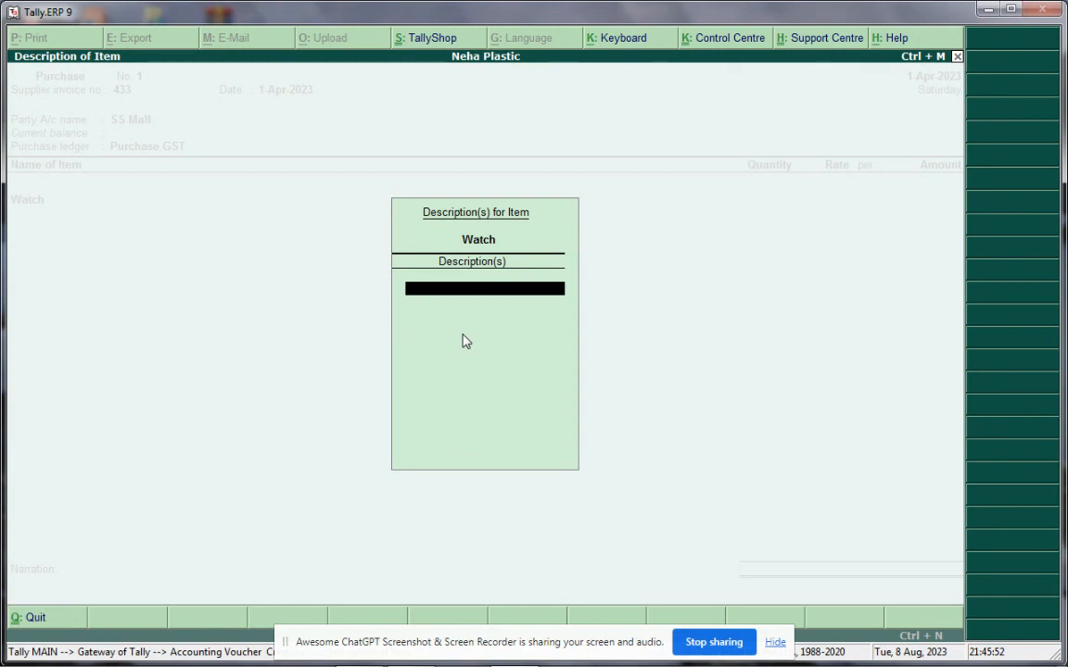
Enter Watch as 20 PCS at 1,100.00 per PCS, totalling 22,000.00
{"action": "key", "text": "Return"}
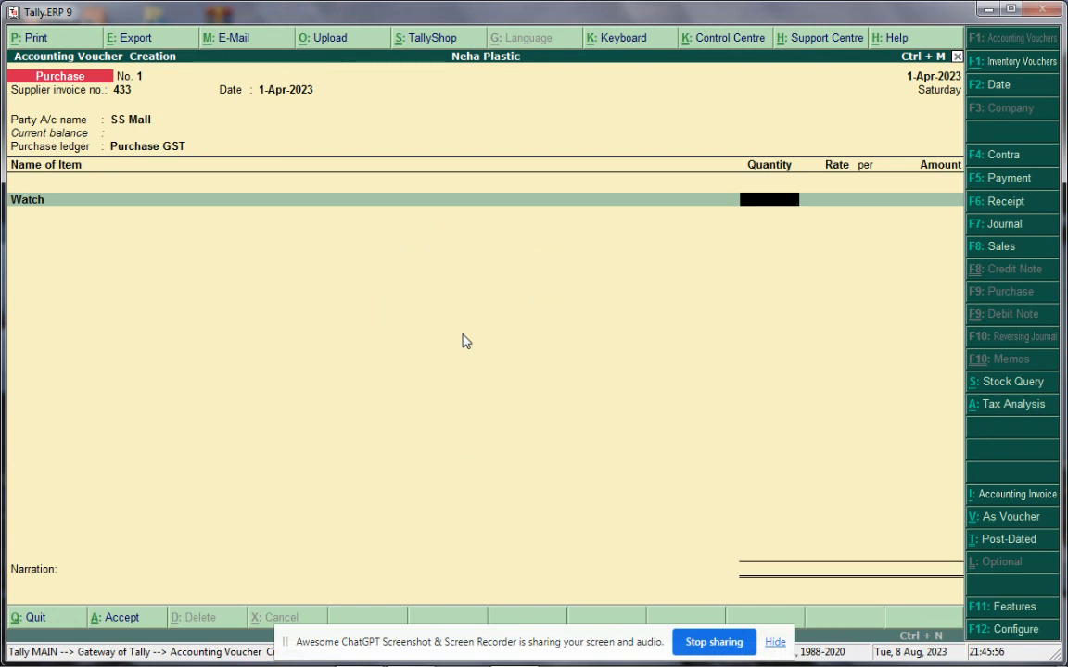
{"action": "type", "text": "20"}
{"action": "key", "text": "Return"}
{"action": "type", "text": "1100"}
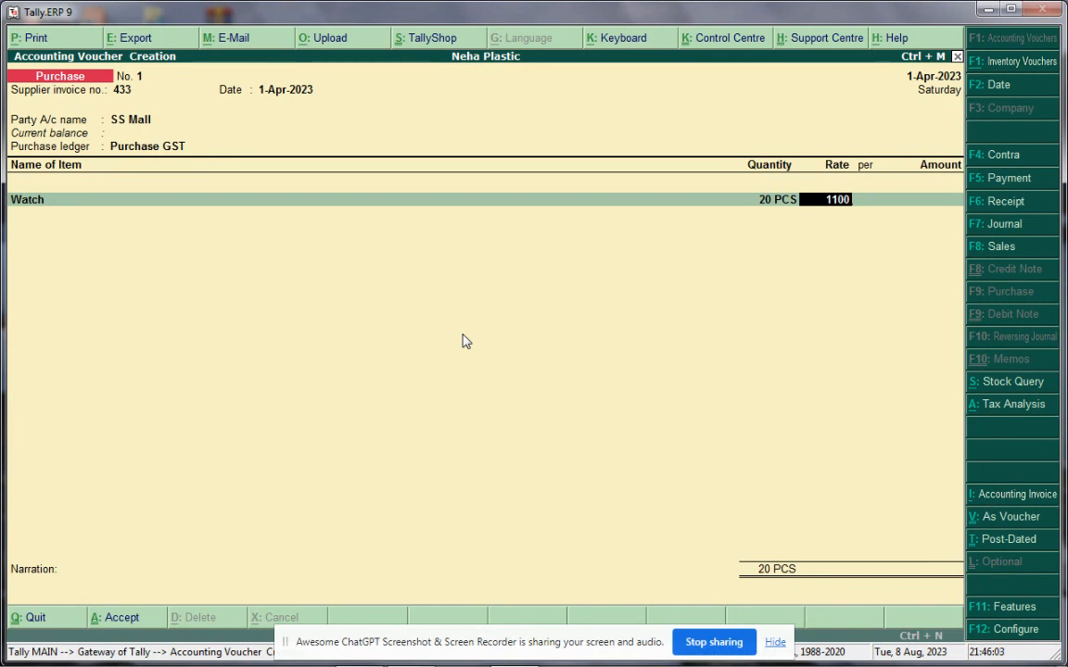
{"action": "key", "text": "Return"}
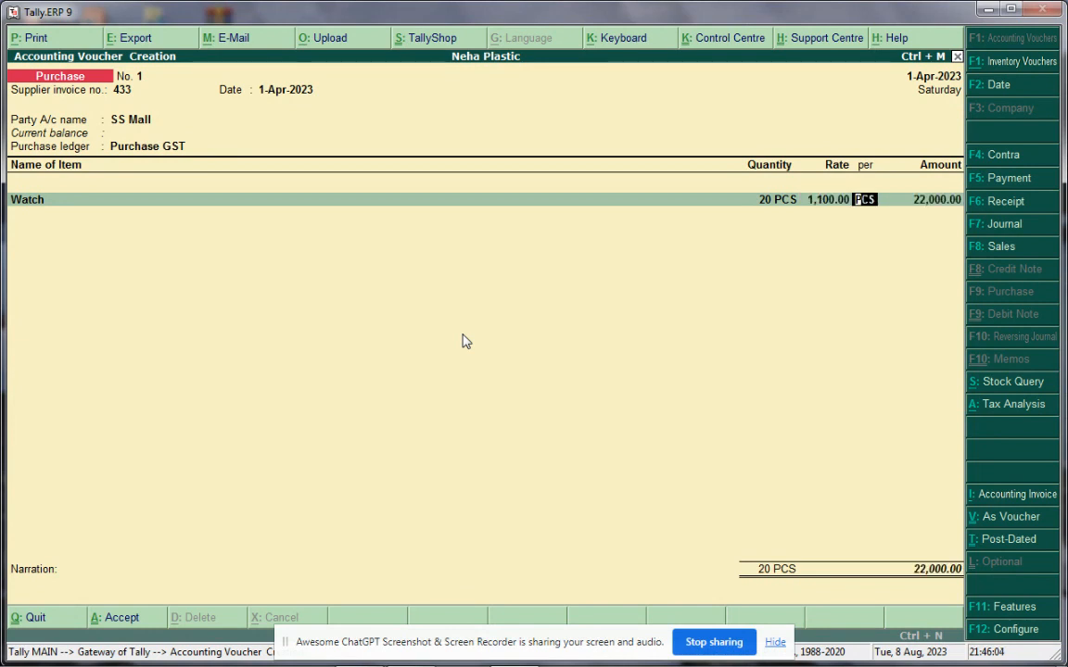
{"action": "key", "text": "Return"}
{"action": "key", "text": "Return"}
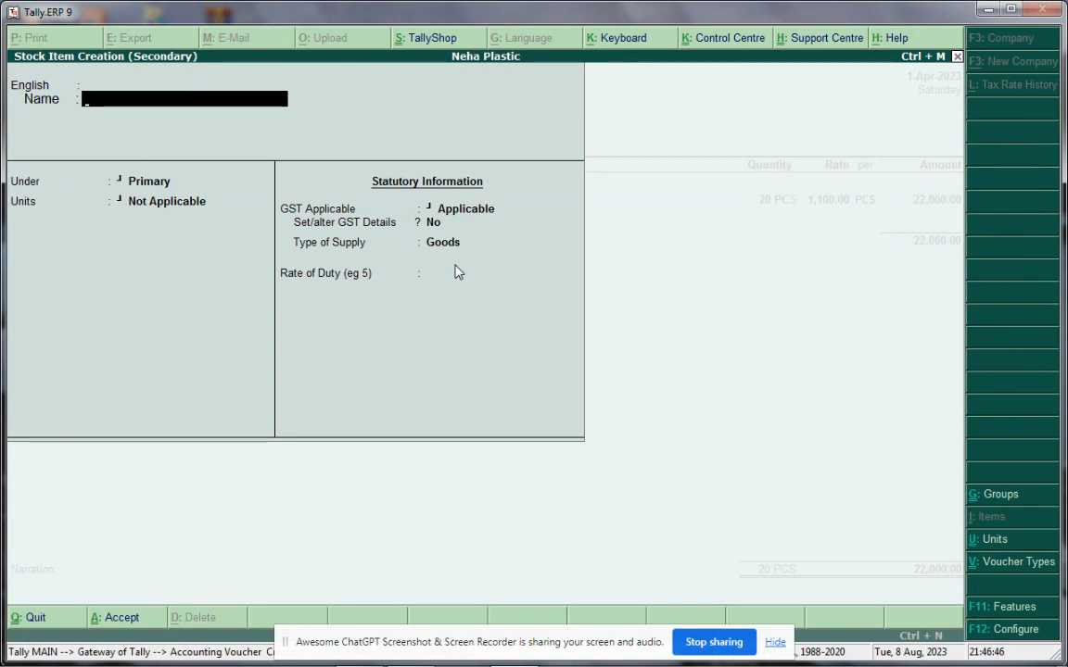
Name the new stock item Vivo Y21L and pick Item @ 18 % as its group
{"action": "type", "text": "Vivo"}
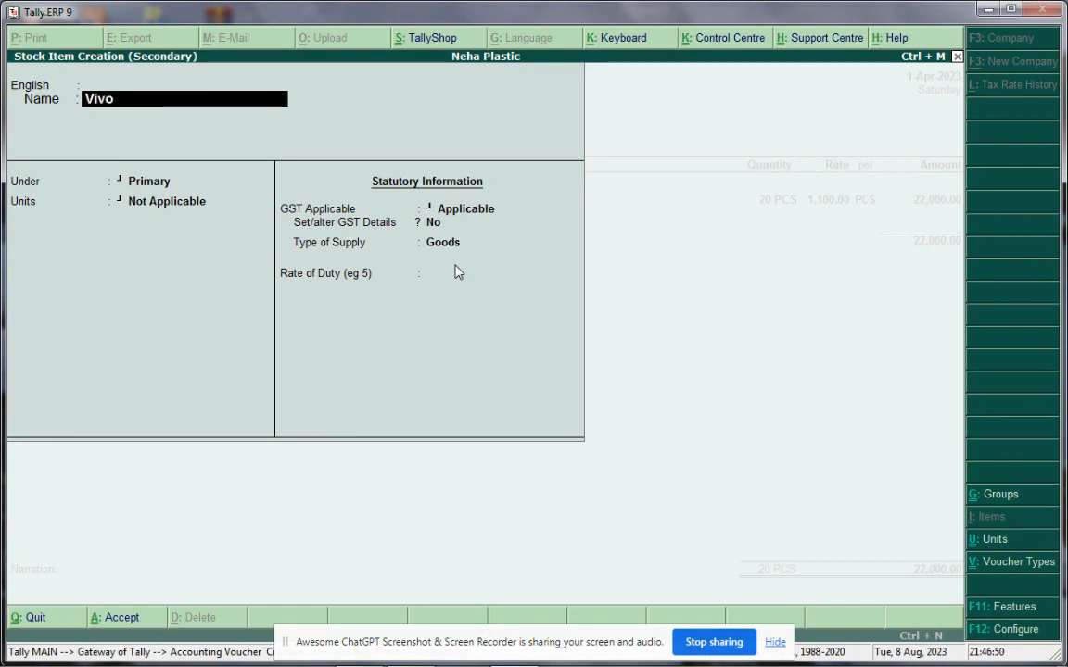
{"action": "type", "text": " Y21L"}
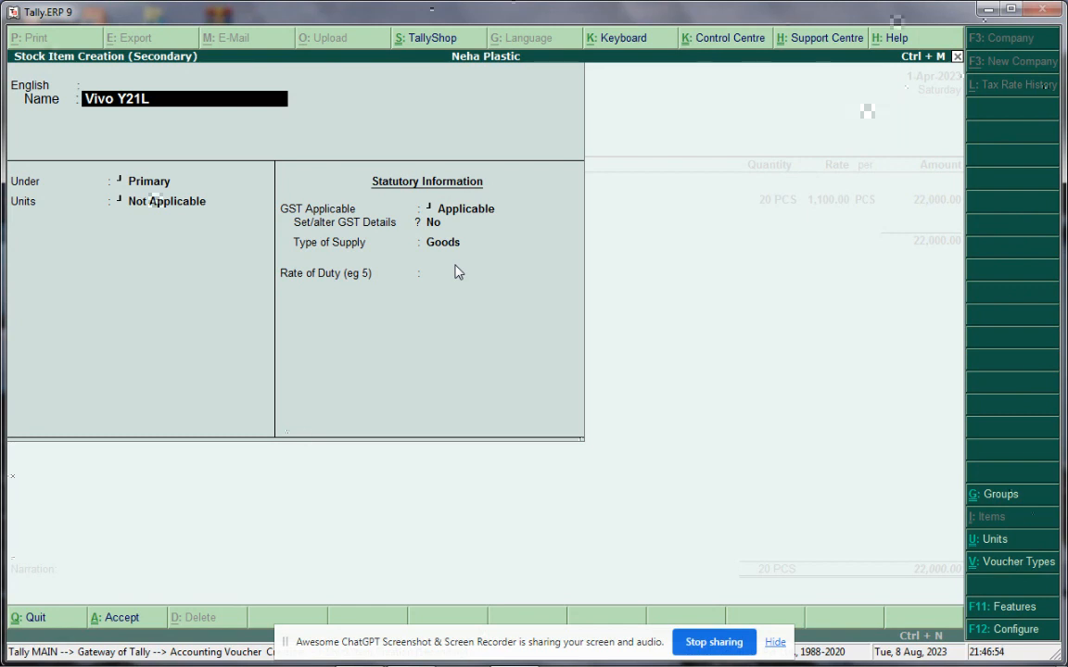
{"action": "key", "text": "Return"}
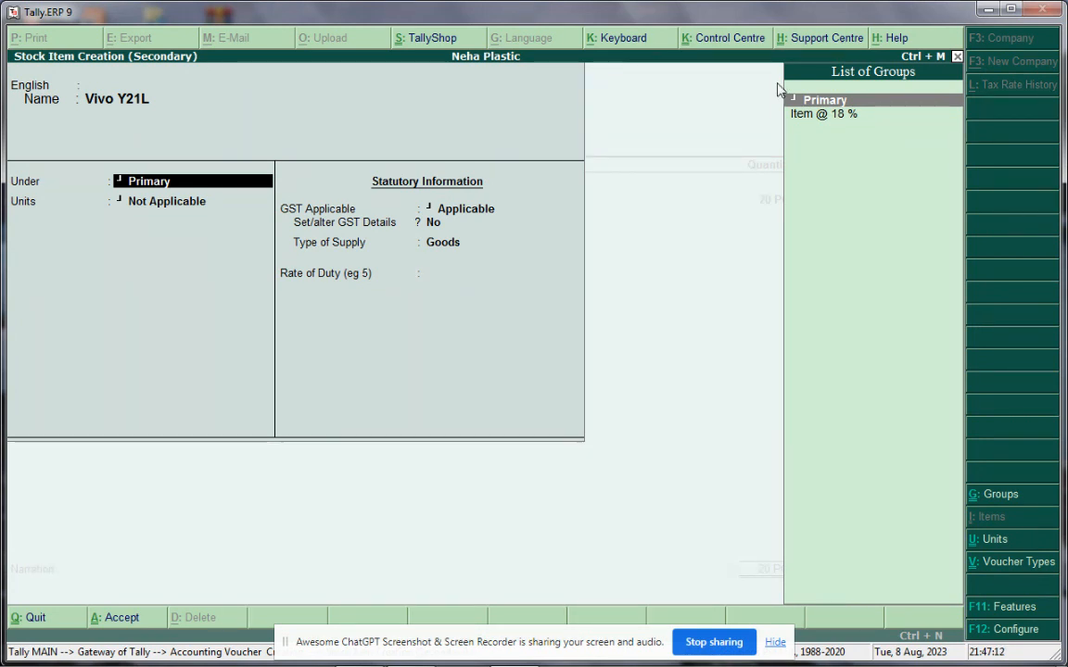
{"action": "left_click", "coordinate": [815, 115]}
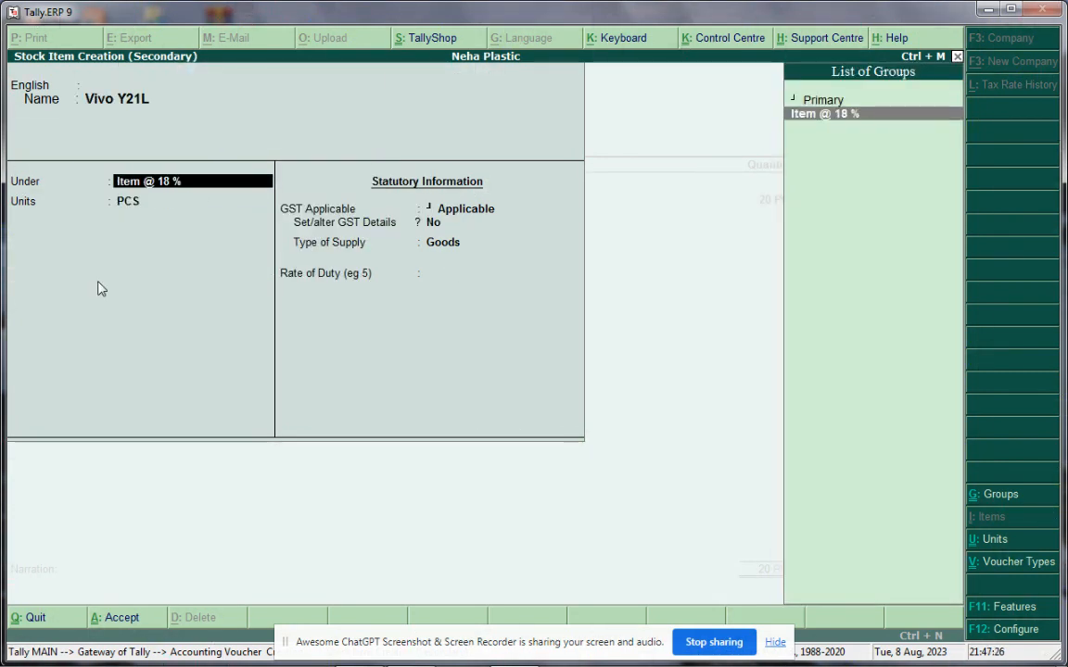
Create stock group 'Item @ 28 %' and file Vivo Y21L under it
{"action": "key", "text": "alt+c"}
{"action": "type", "text": "Ite"}
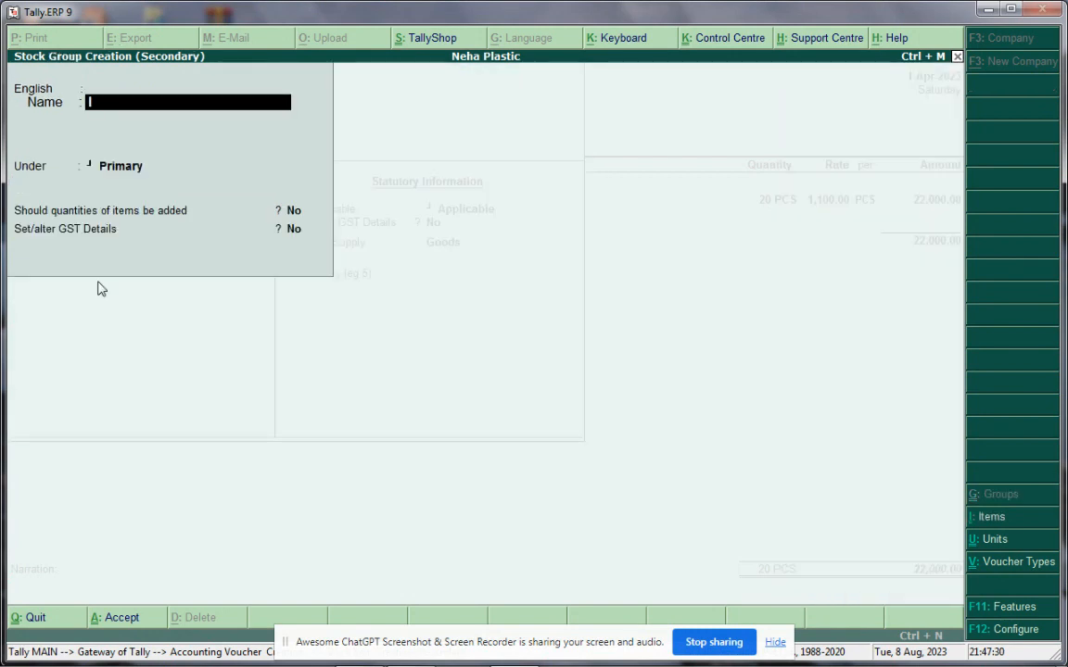
{"action": "type", "text": "m @ 28 %"}
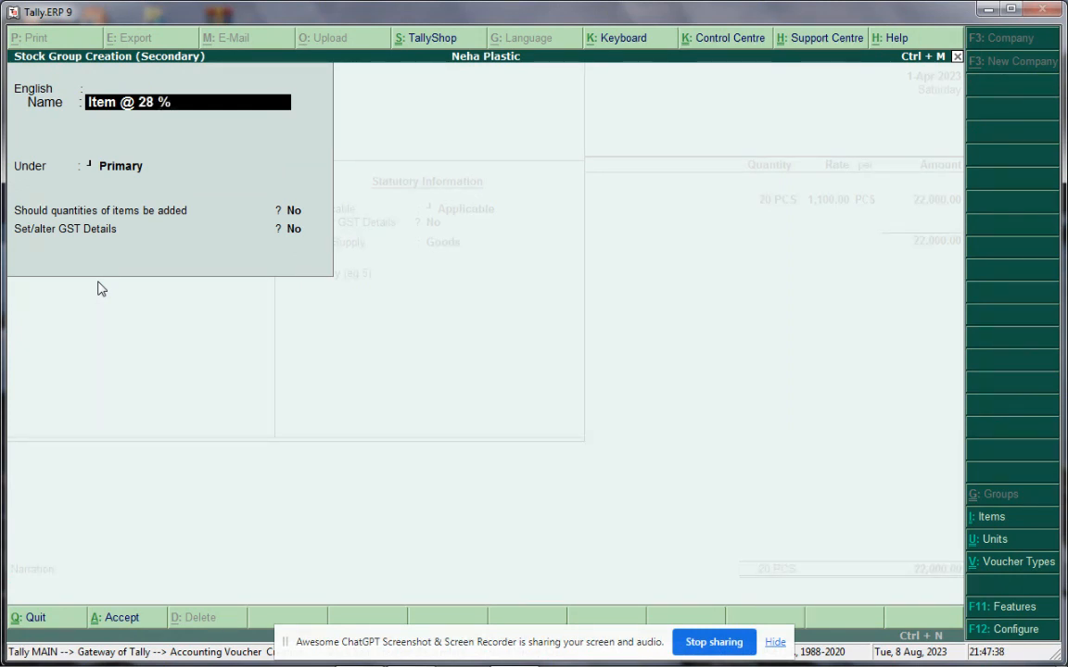
{"action": "key", "text": "ctrl+a"}
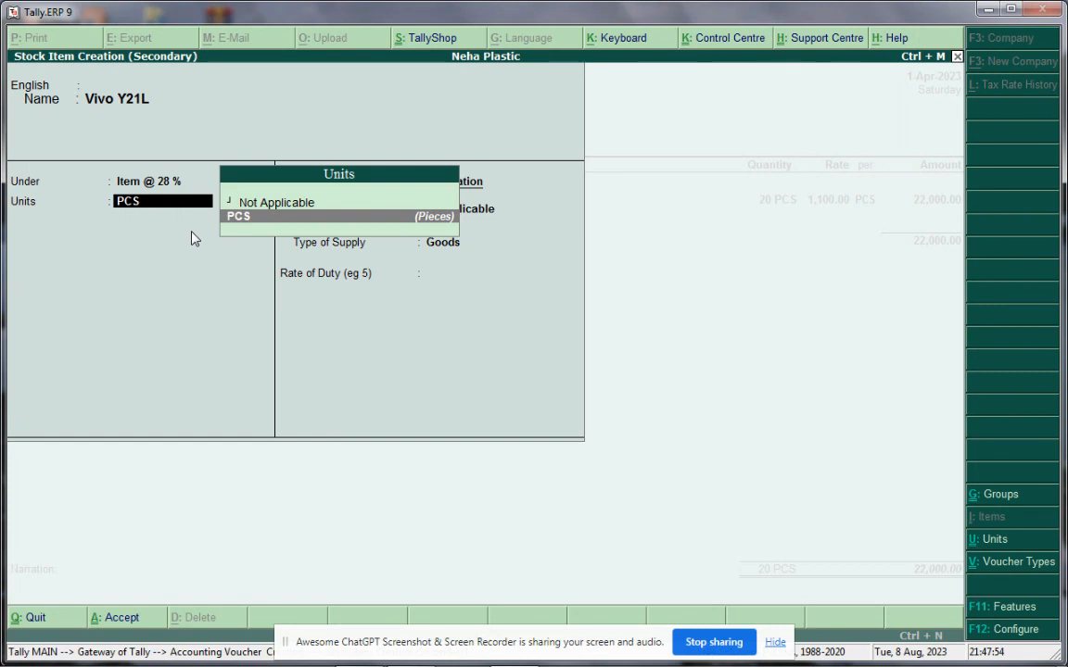
Accept PCS as Vivo Y21L's unit and switch Set/alter GST Details to Yes
{"action": "key", "text": "Return"}
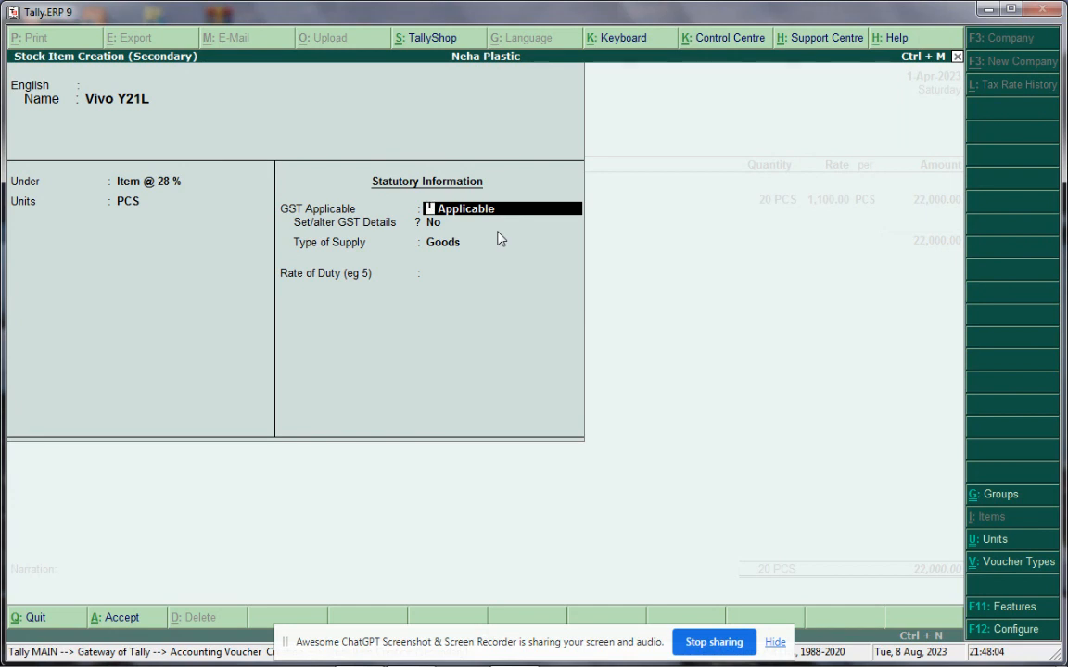
{"action": "key", "text": "Return"}
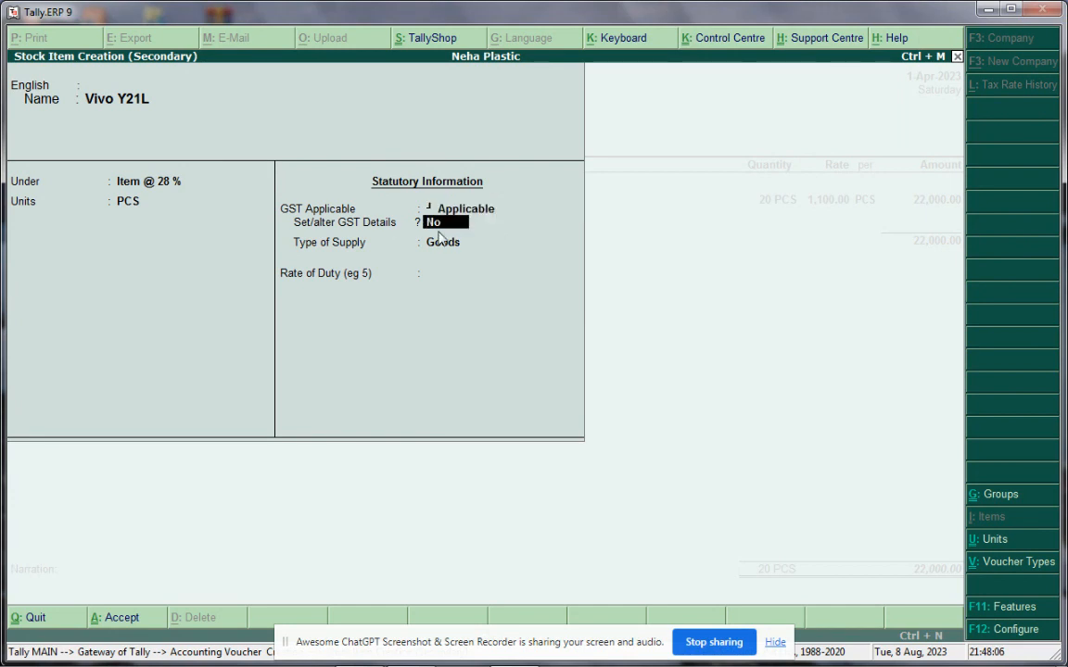
{"action": "type", "text": "y"}
{"action": "key", "text": "Return"}
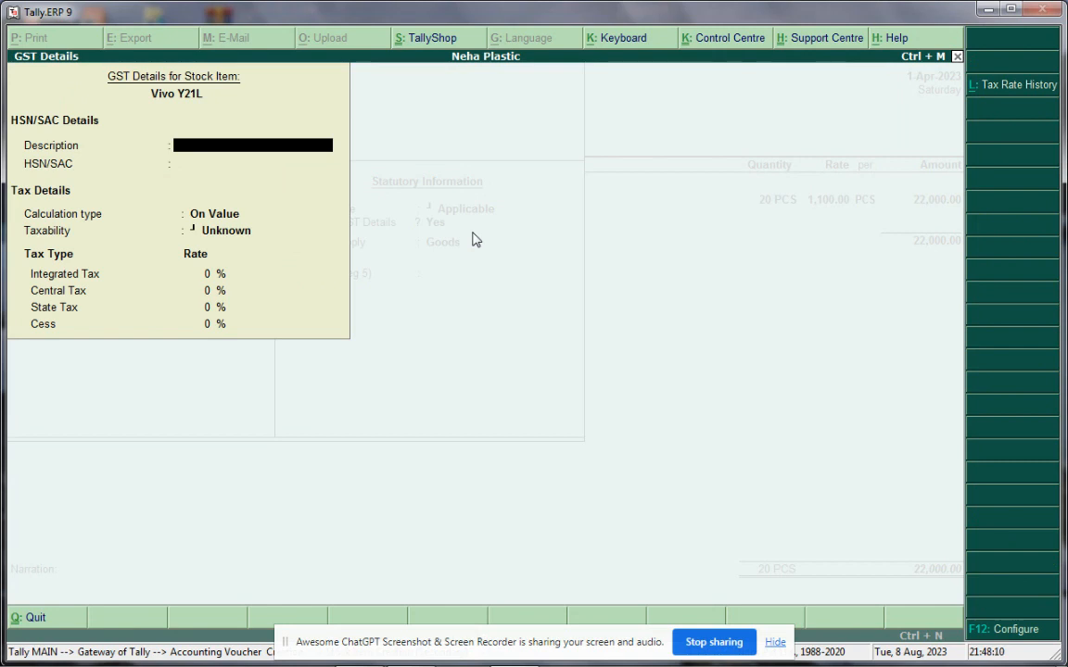
Give Vivo Y21L HSN/SAC 6455466, Taxable at 28% integrated tax, and save it as Goods
{"action": "key", "text": "Return"}
{"action": "type", "text": "6455466"}
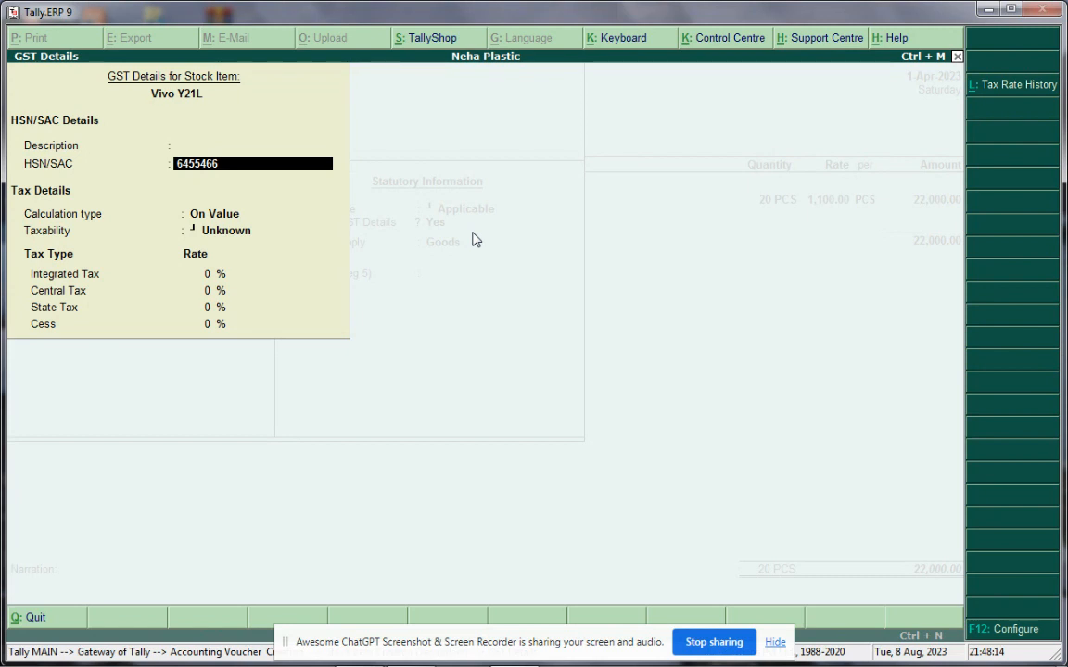
{"action": "key", "text": "Return"}
{"action": "key", "text": "Return"}
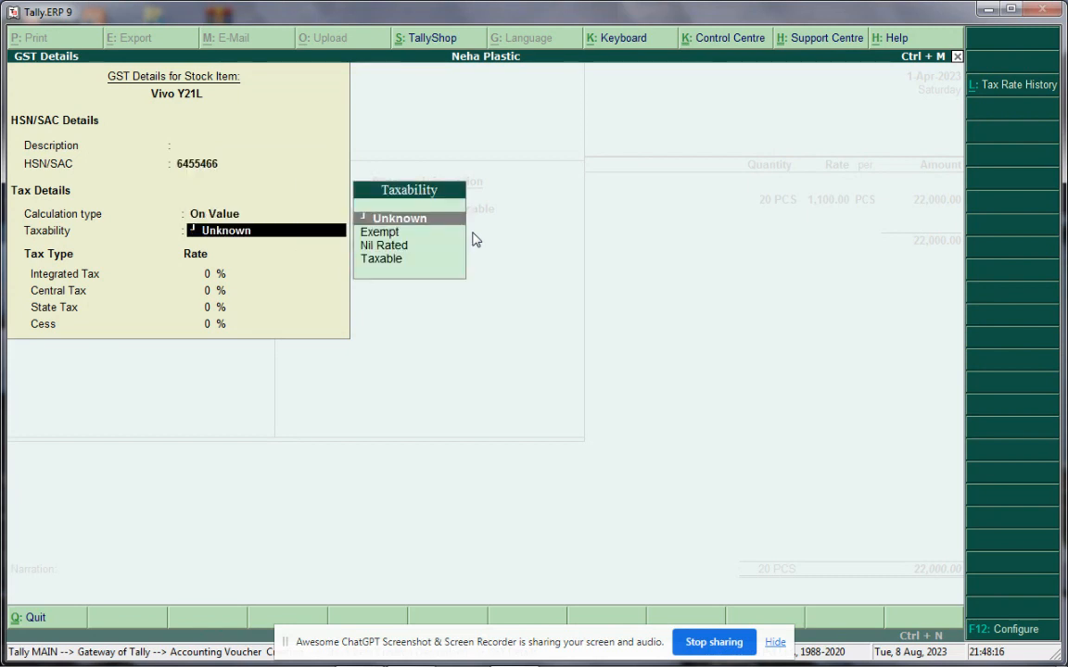
{"action": "key", "text": "Down"}
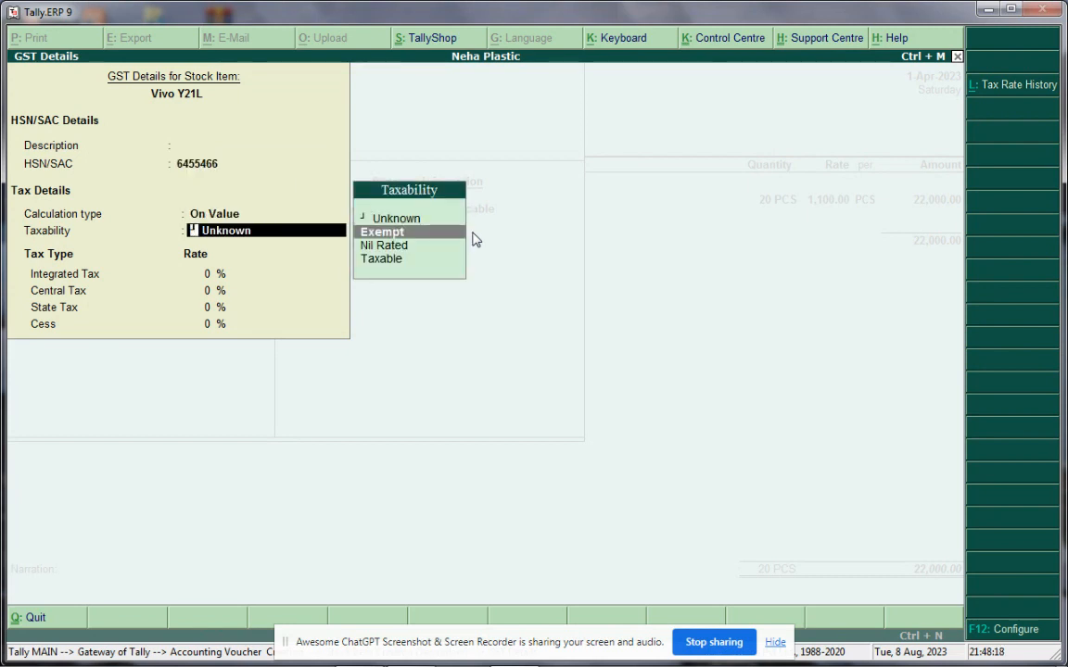
{"action": "key", "text": "Down"}
{"action": "key", "text": "Down"}
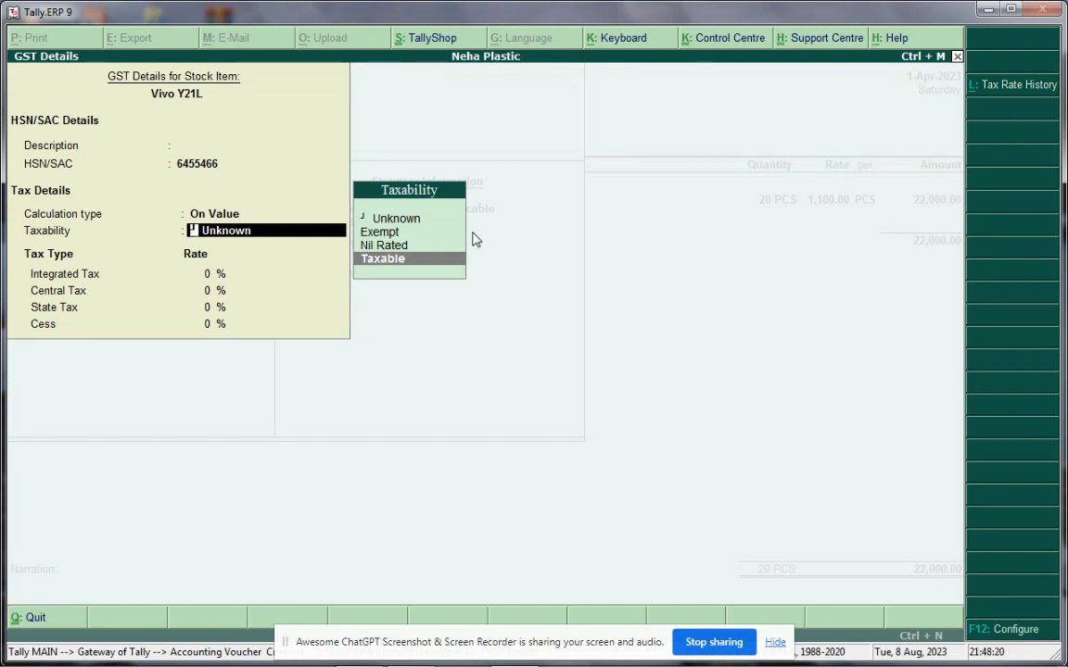
{"action": "key", "text": "Return"}
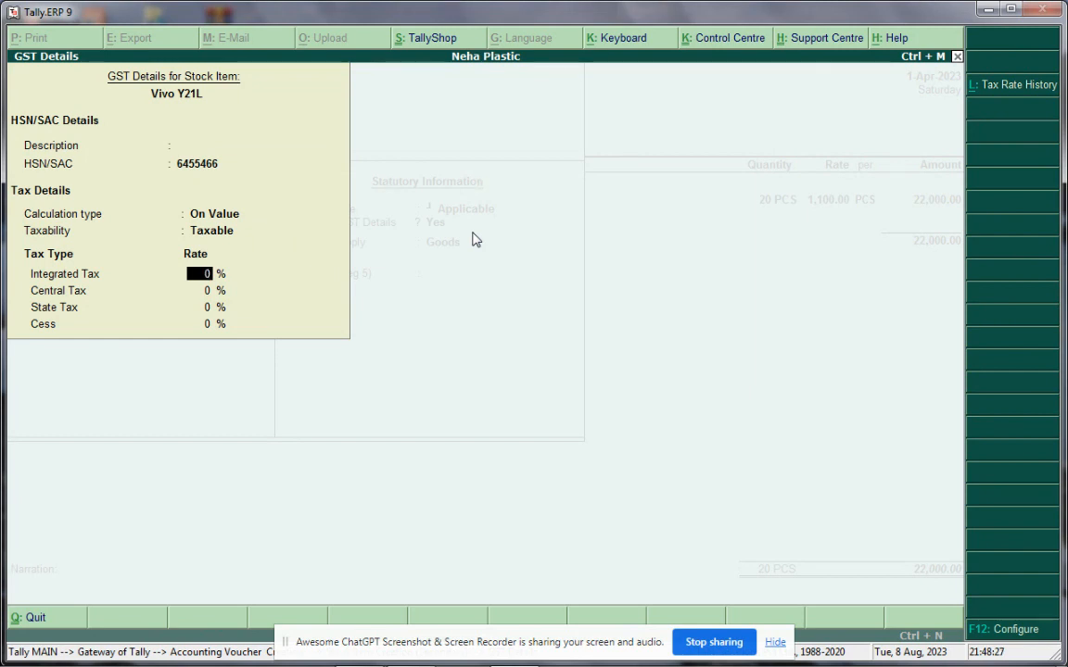
{"action": "type", "text": "28"}
{"action": "key", "text": "Return"}
{"action": "key", "text": "ctrl+a"}
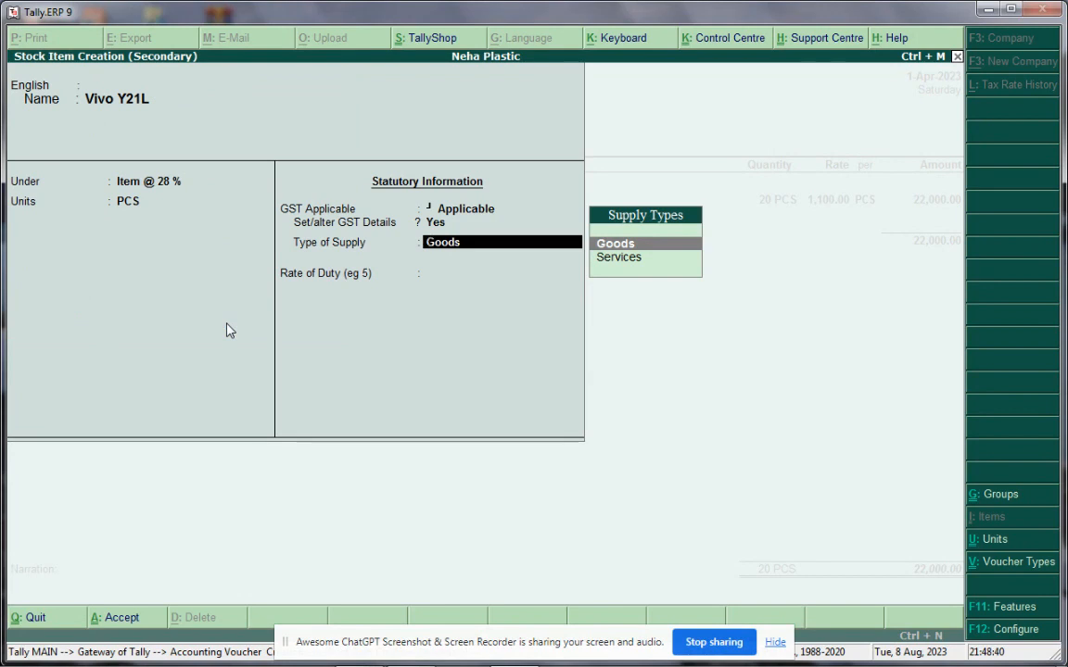
{"action": "key", "text": "Return"}
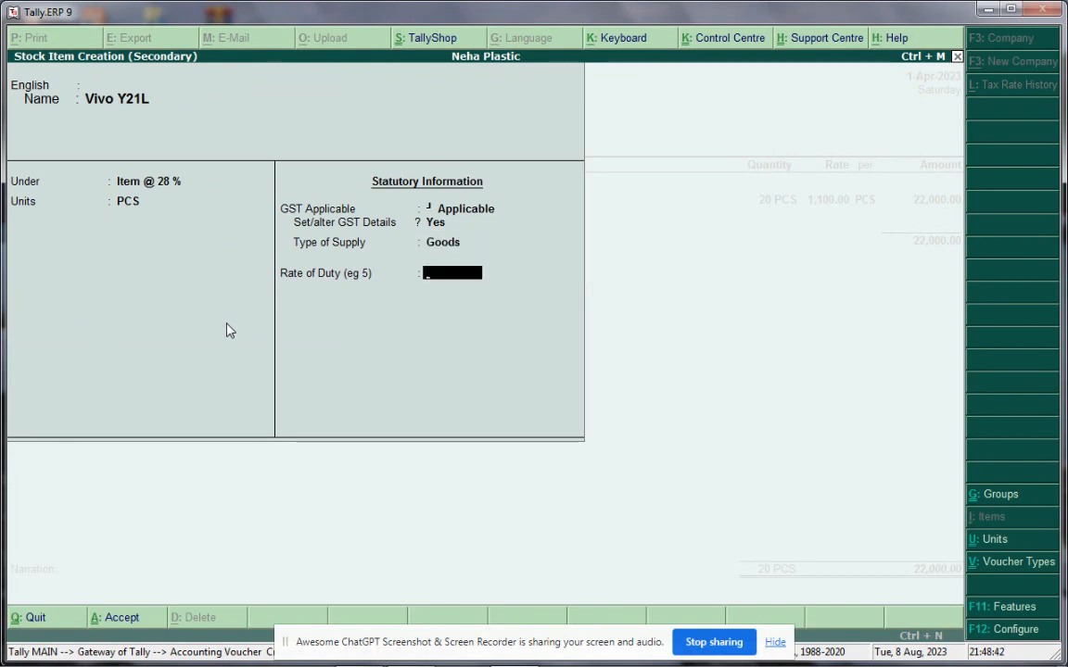
{"action": "key", "text": "Return"}
{"action": "key", "text": "Return"}
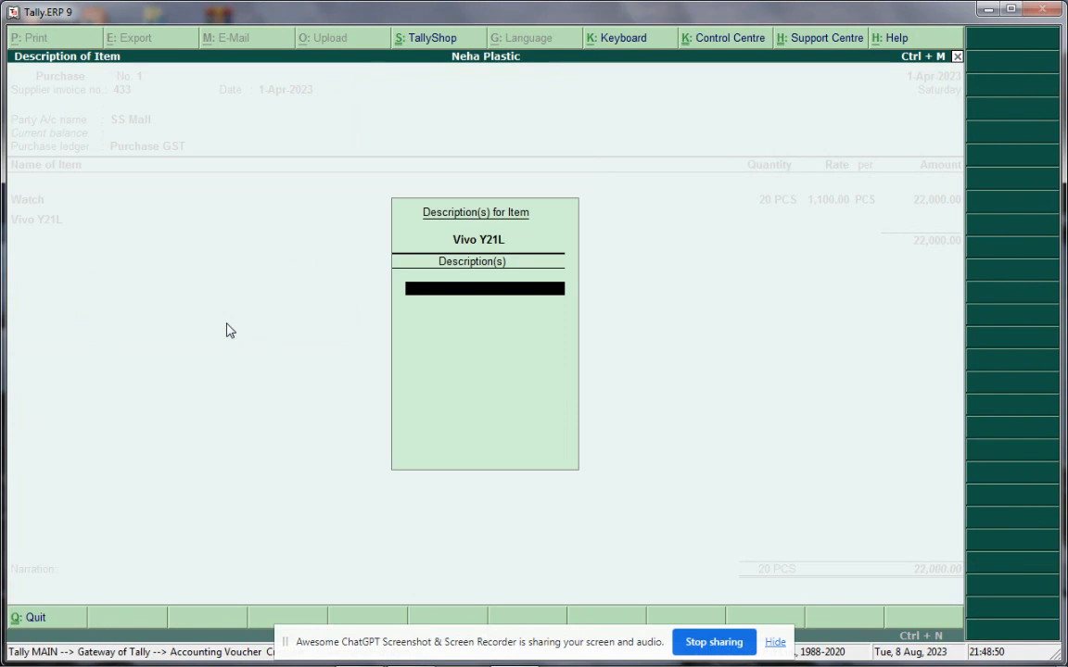
Enter Vivo Y21L as 2 PCS at 5,500.00, an 11,000.00 line
{"action": "key", "text": "Return"}
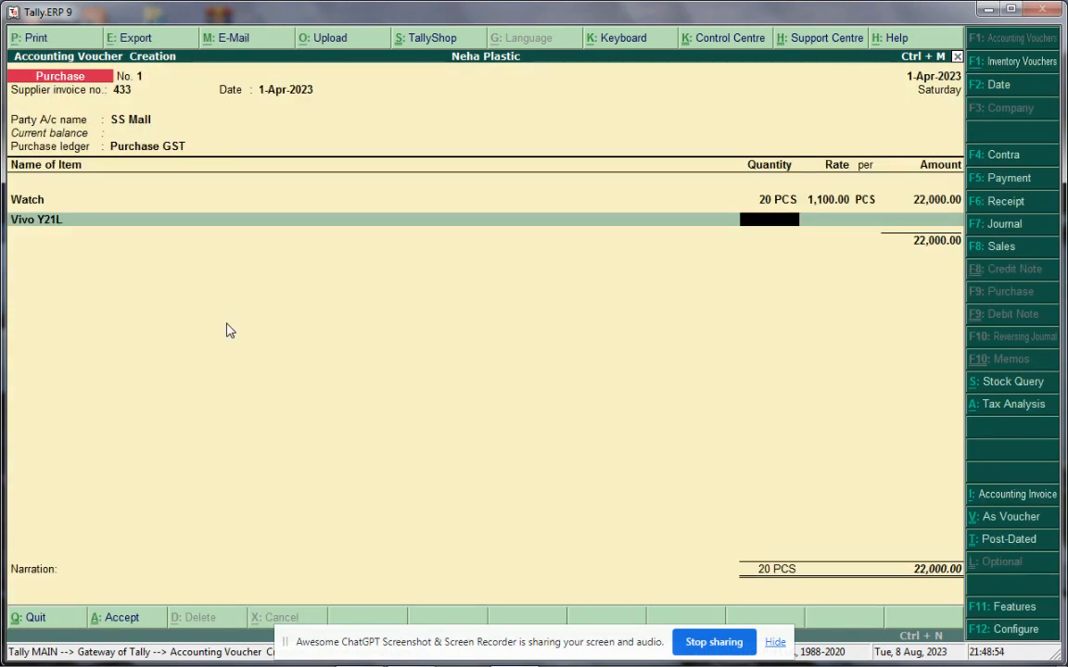
{"action": "type", "text": "2"}
{"action": "key", "text": "Return"}
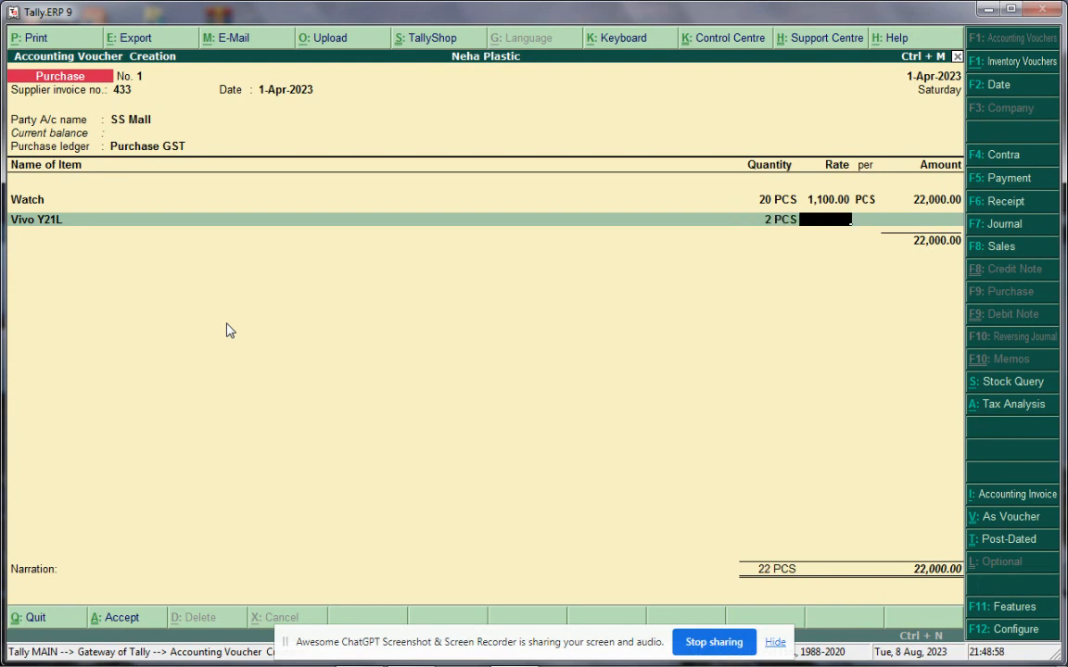
{"action": "type", "text": "5500"}
{"action": "key", "text": "Return"}
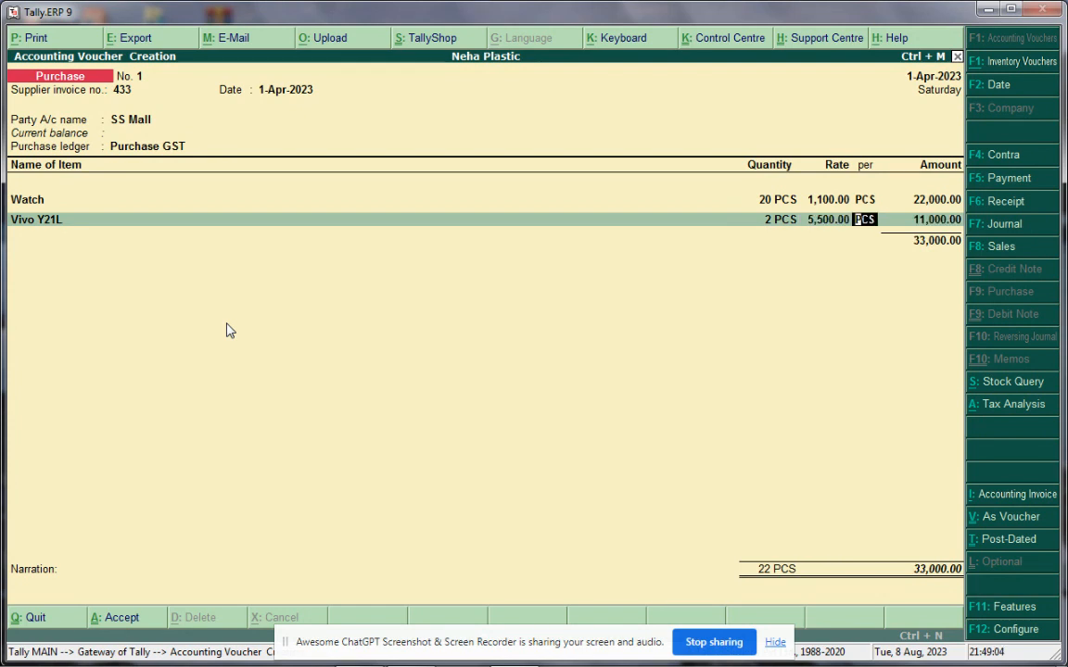
{"action": "key", "text": "Return"}
{"action": "key", "text": "Return"}
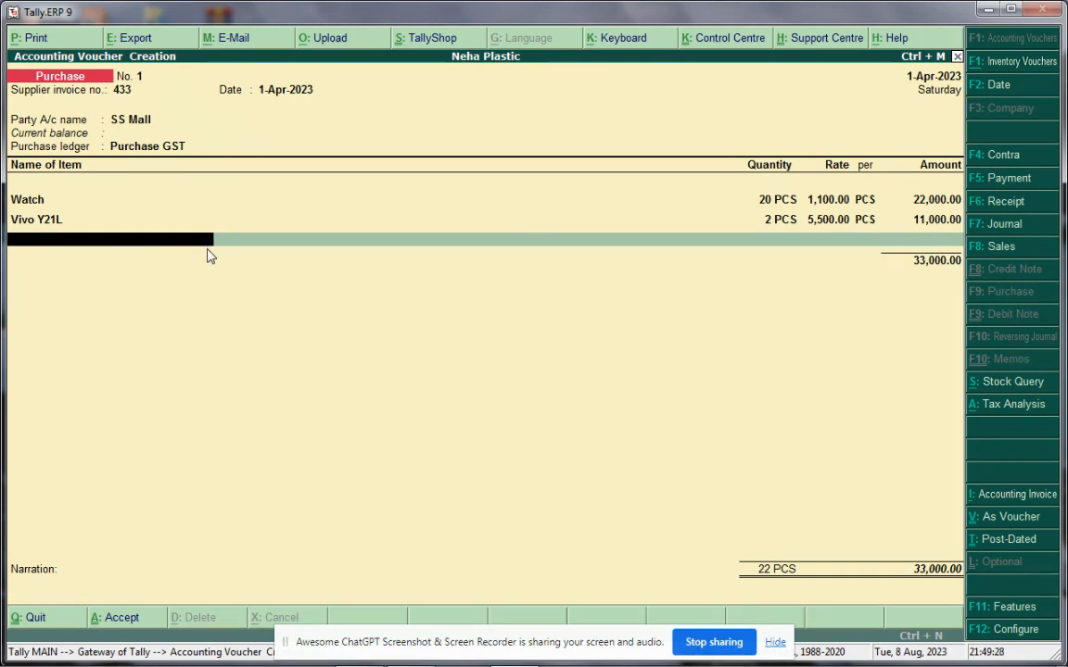
From the voucher's empty ledger row, begin a new secondary ledger with Alt+C
{"action": "key", "text": "Return"}
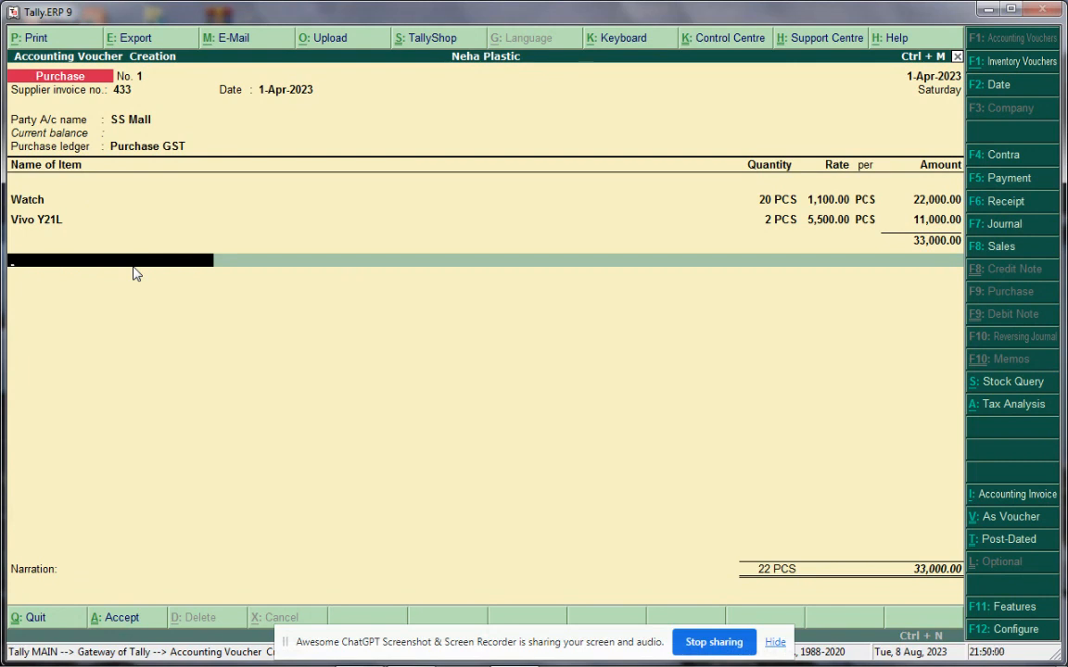
{"action": "key", "text": "alt+c"}
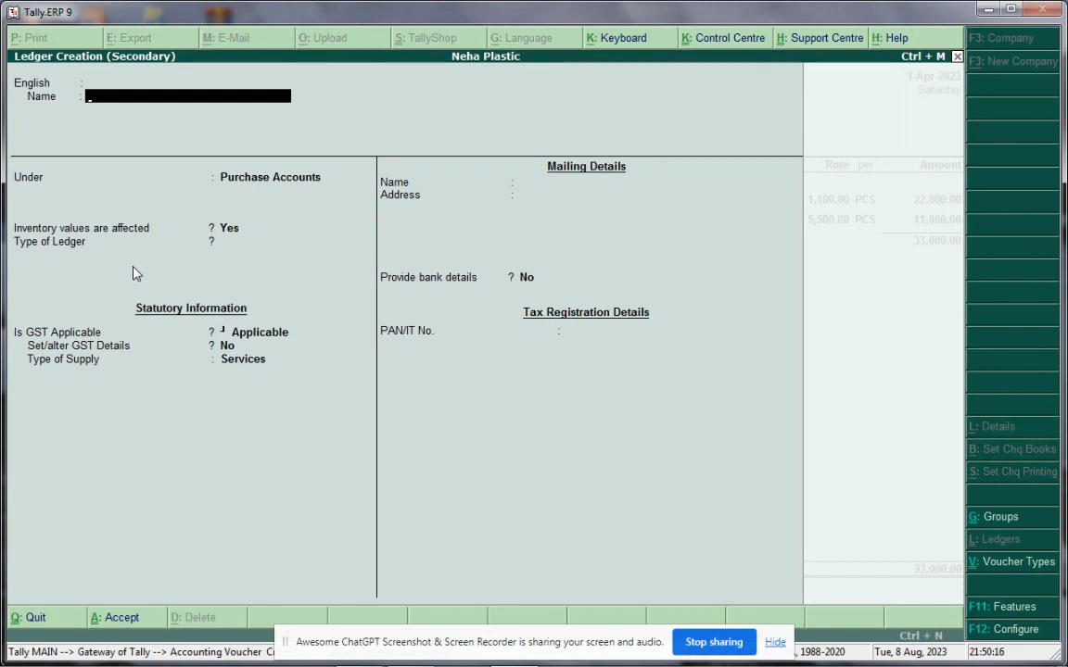
Name the new ledger SGST, file it under Duties & Taxes, and set duty type GST
{"action": "type", "text": "SGST"}
{"action": "key", "text": "Return"}
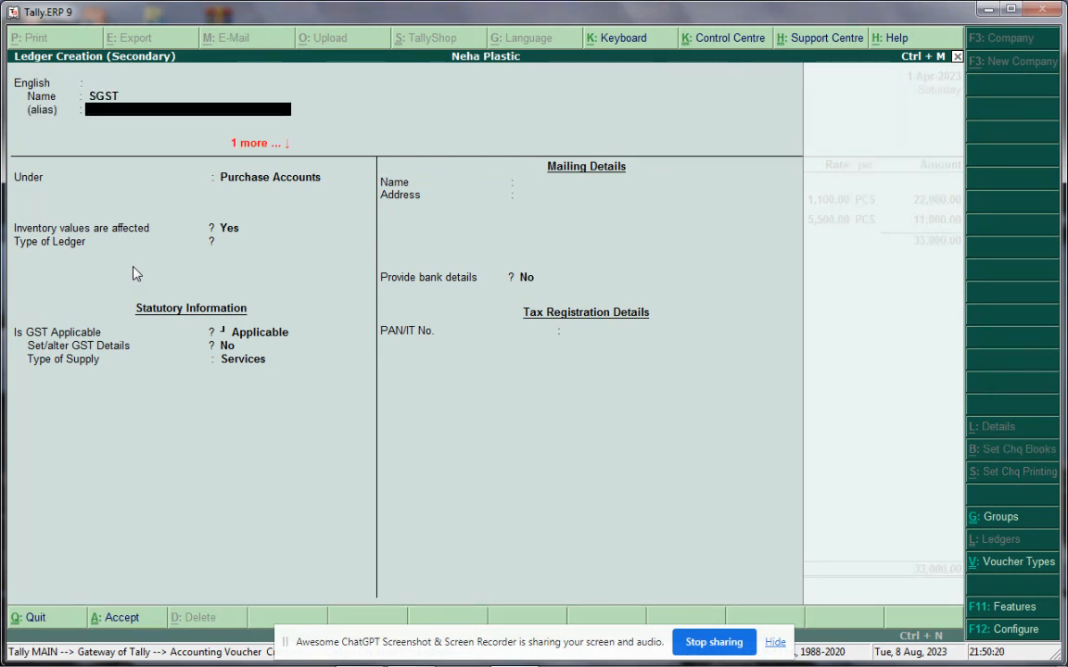
{"action": "key", "text": "Return"}
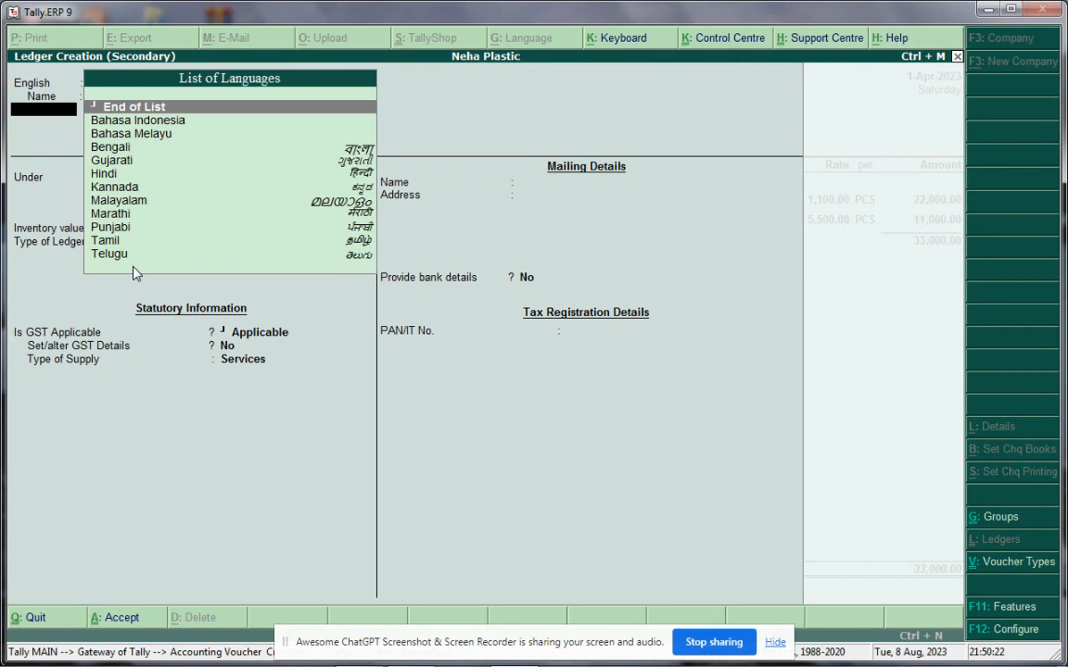
{"action": "key", "text": "Return"}
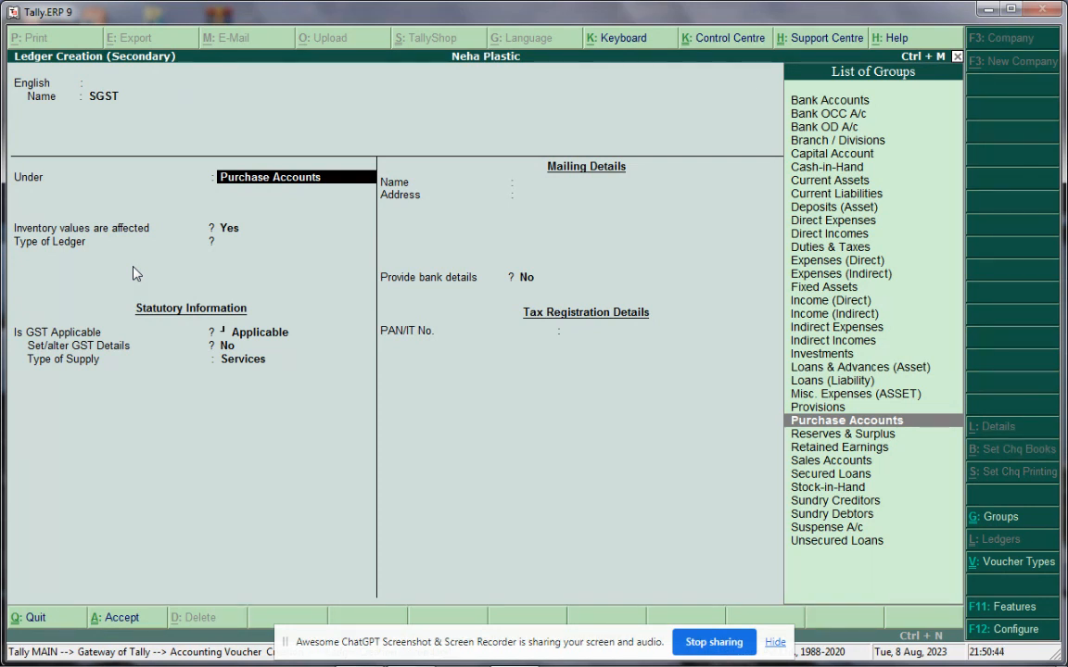
{"action": "type", "text": "Du"}
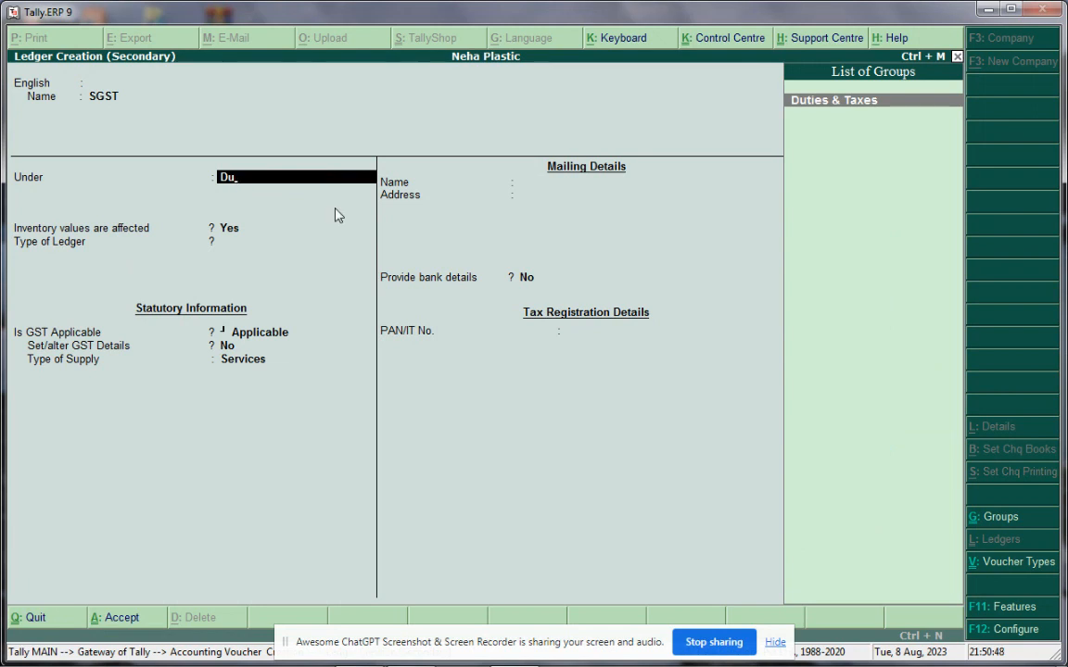
{"action": "left_click", "coordinate": [851, 110]}
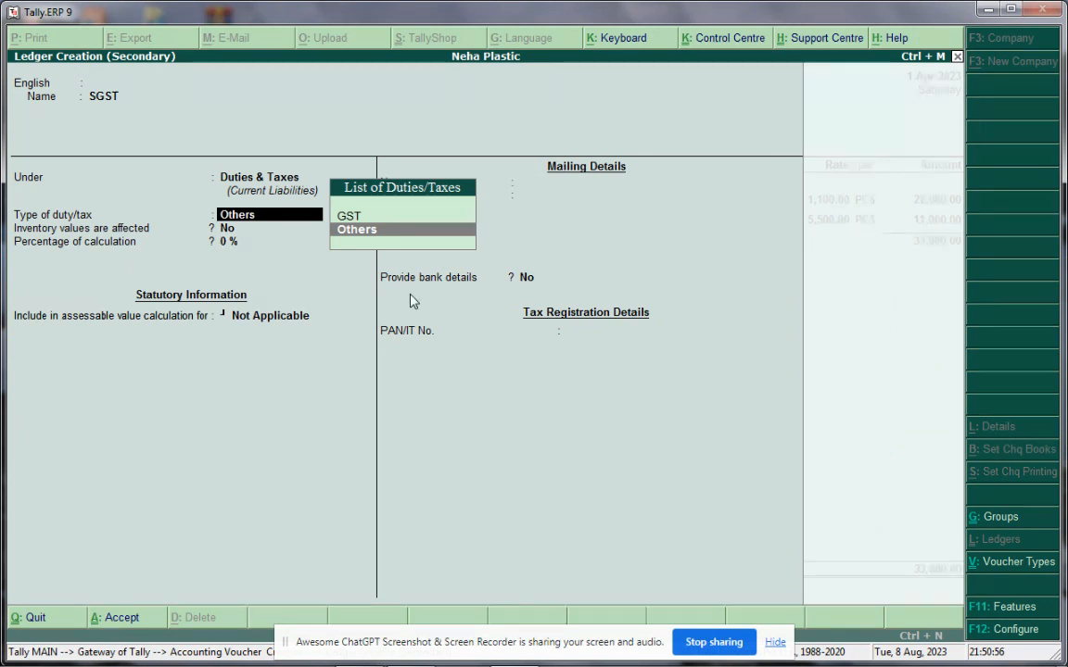
{"action": "key", "text": "Up"}
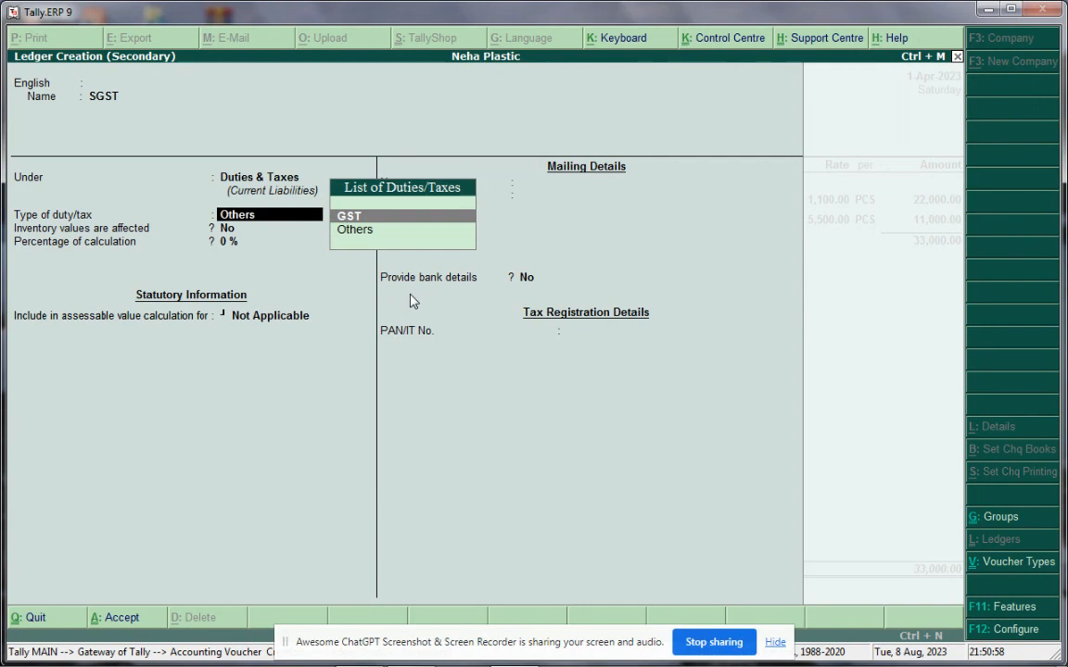
{"action": "key", "text": "Return"}
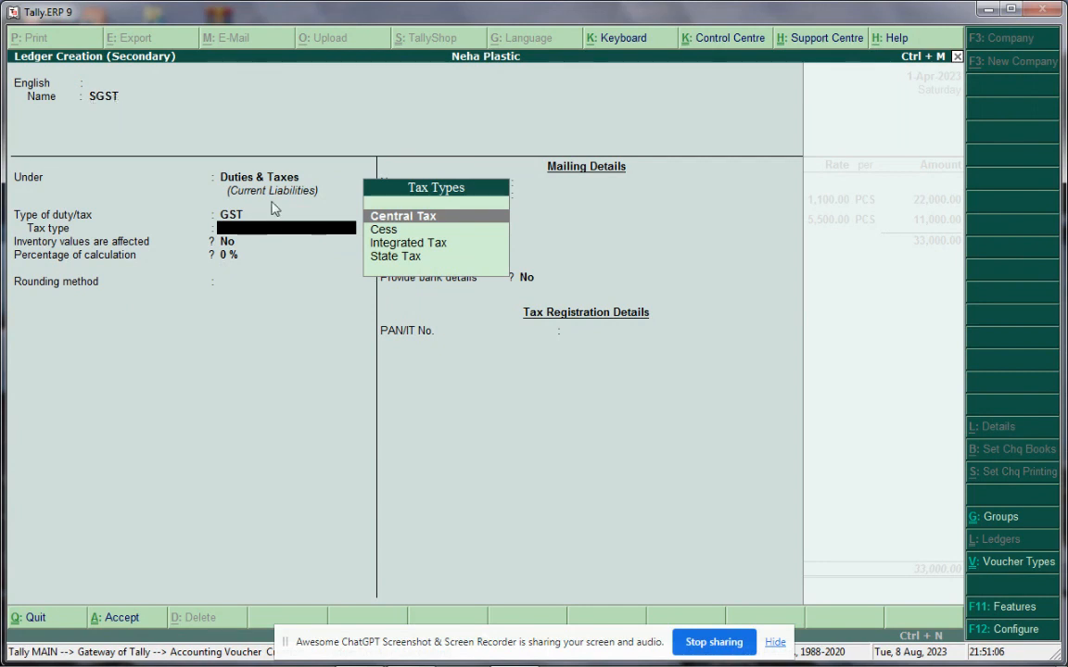
Set SGST to State Tax at 0 % with rounding Not Applicable, and save it
{"action": "left_click", "coordinate": [389, 258]}
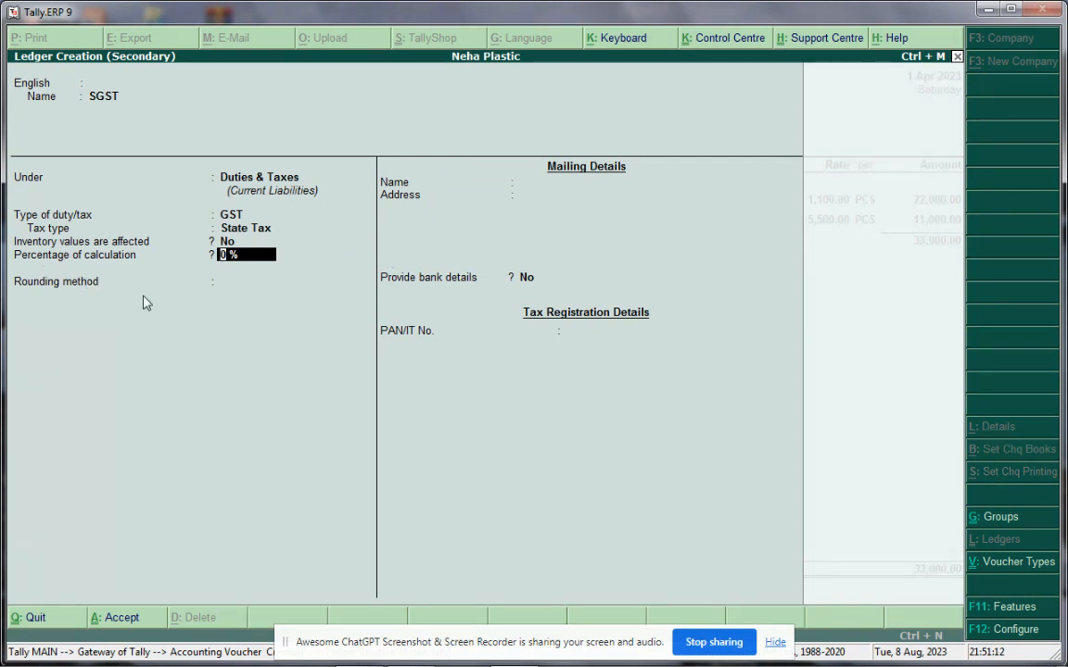
{"action": "key", "text": "Return"}
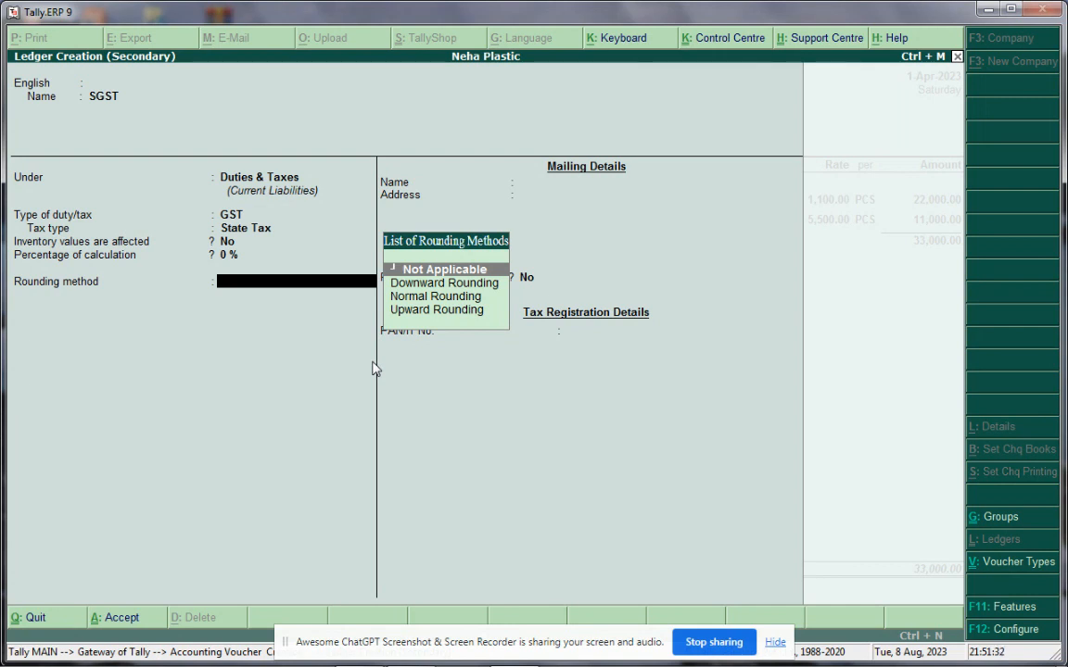
{"action": "key", "text": "Return"}
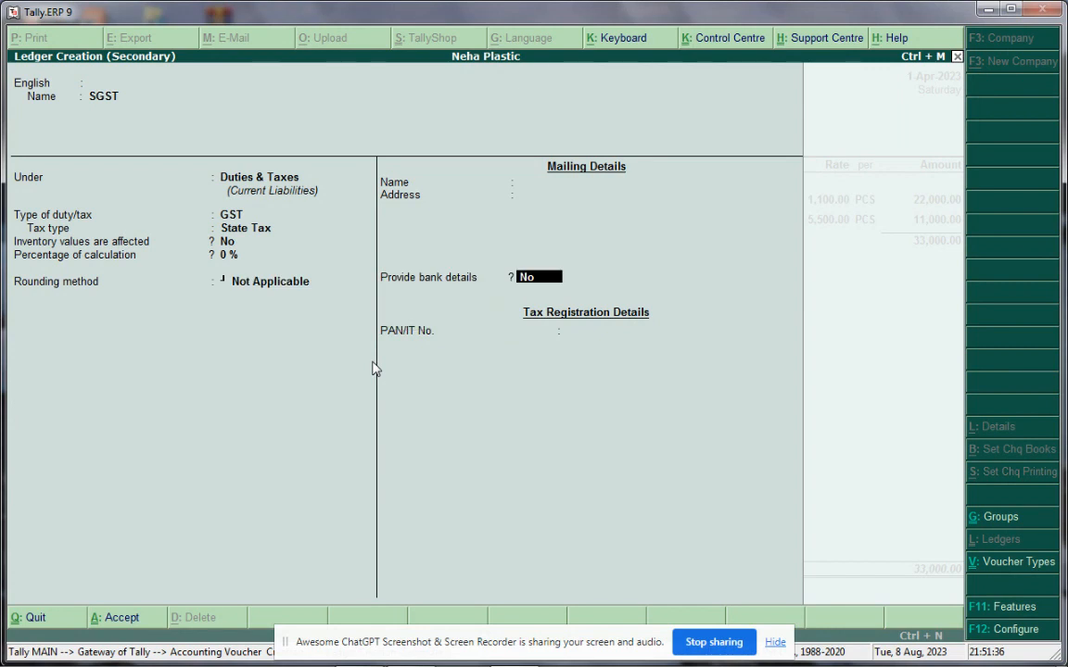
{"action": "key", "text": "Return"}
{"action": "key", "text": "Return"}
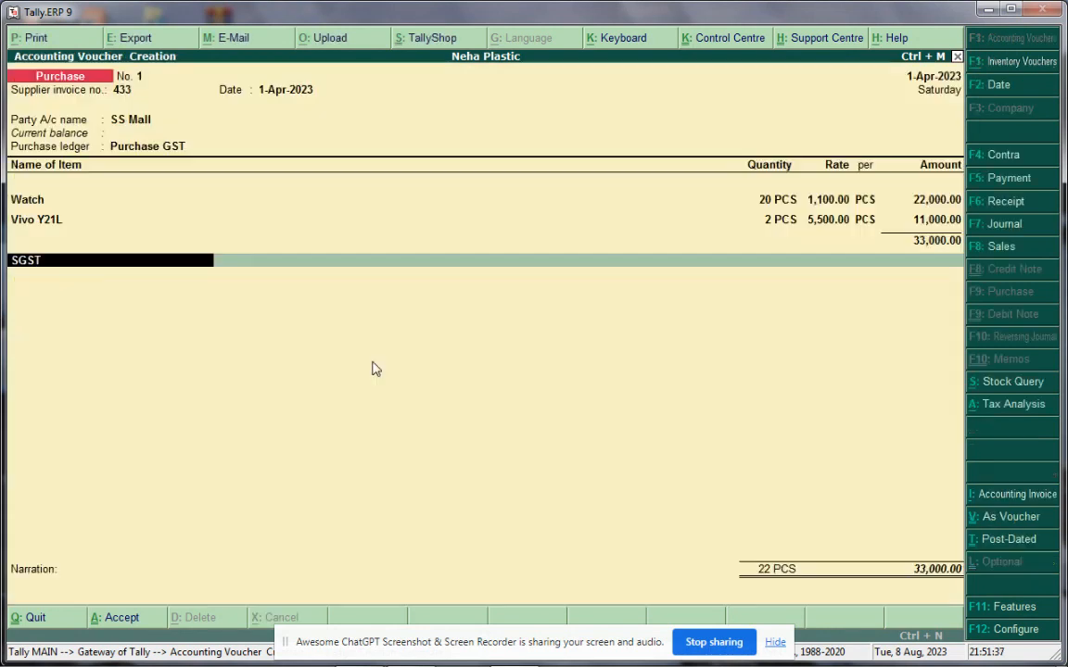
{"action": "key", "text": "Return"}
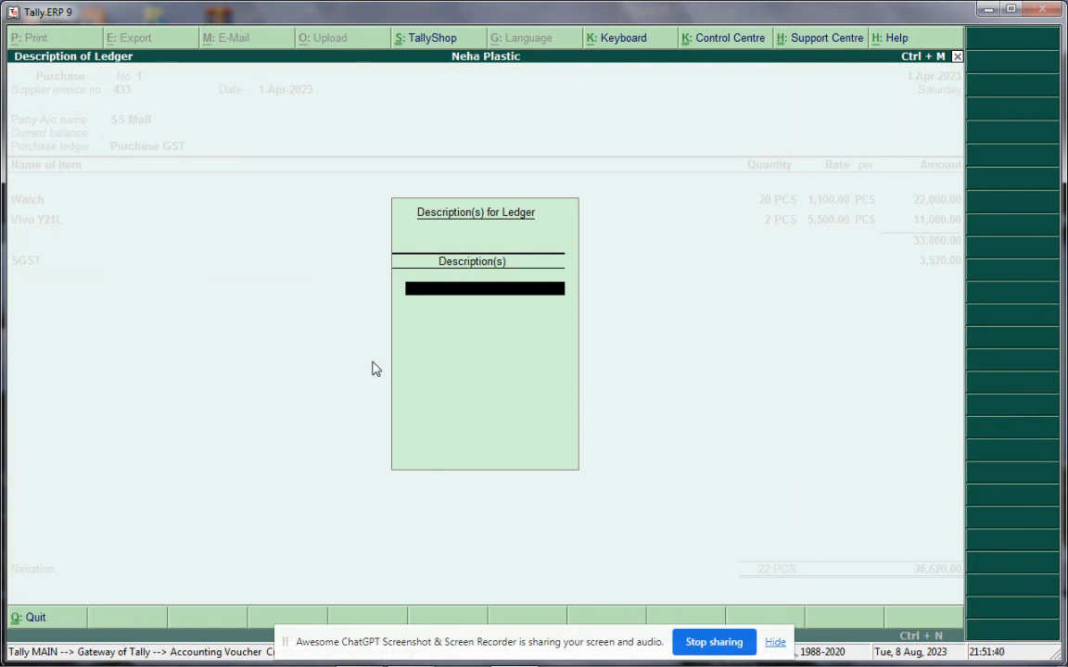
Accept the SGST amount of 3,520.00, raising the voucher total to 36,520.00
{"action": "key", "text": "Return"}
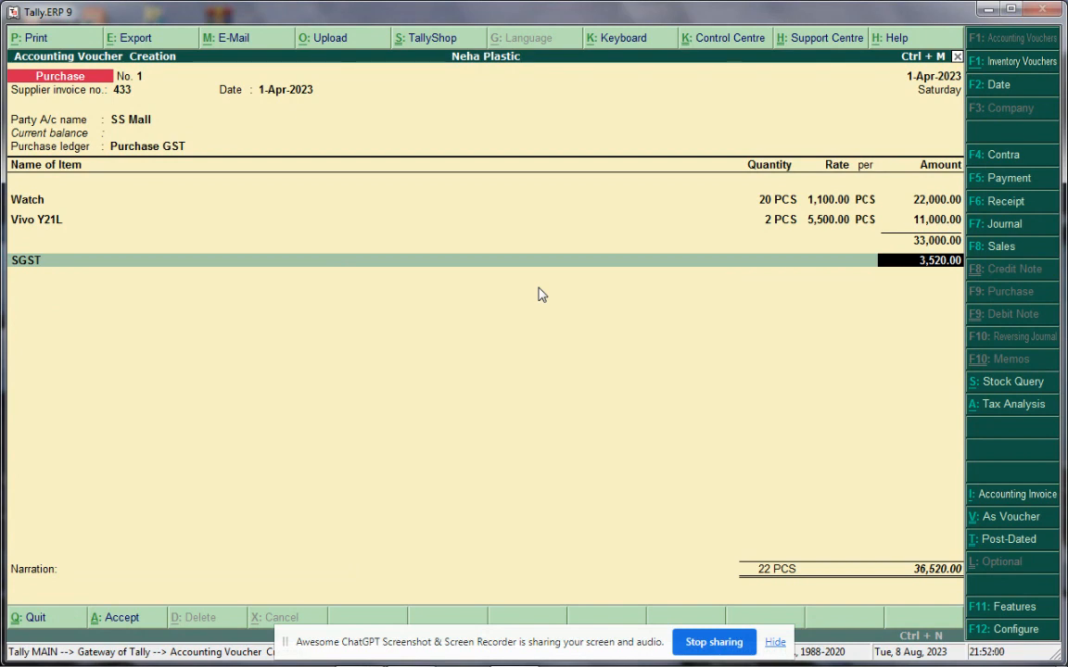
{"action": "key", "text": "Return"}
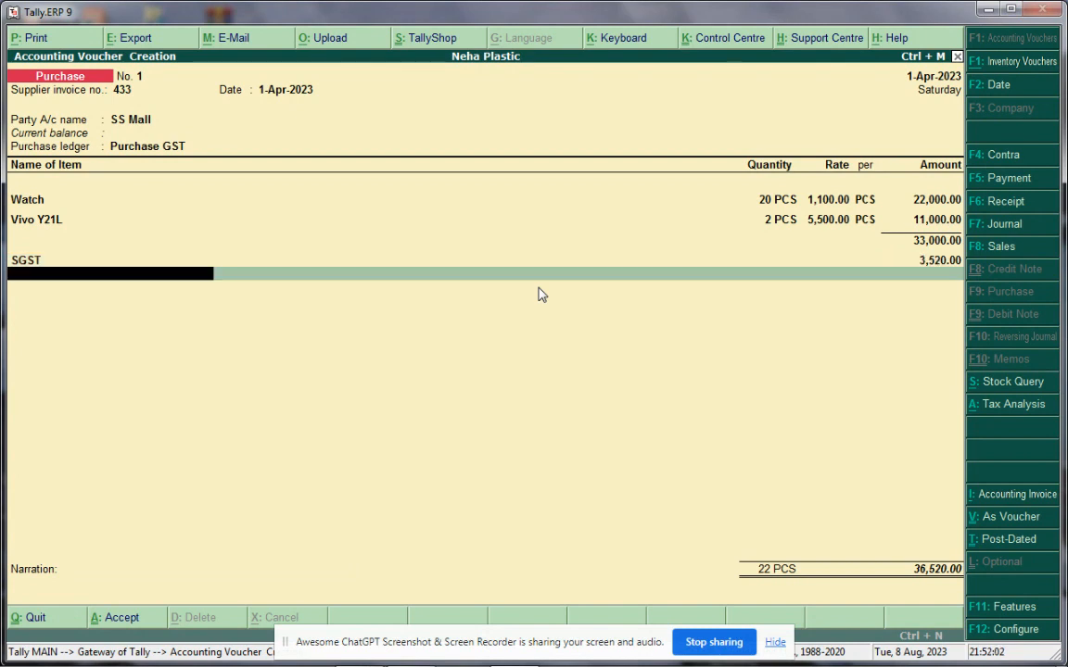
Create ledger CGST under Duties & Taxes: GST, Central Tax, 0 %, rounding Not Applicable
{"action": "key", "text": "alt+c"}
{"action": "type", "text": "CGST"}
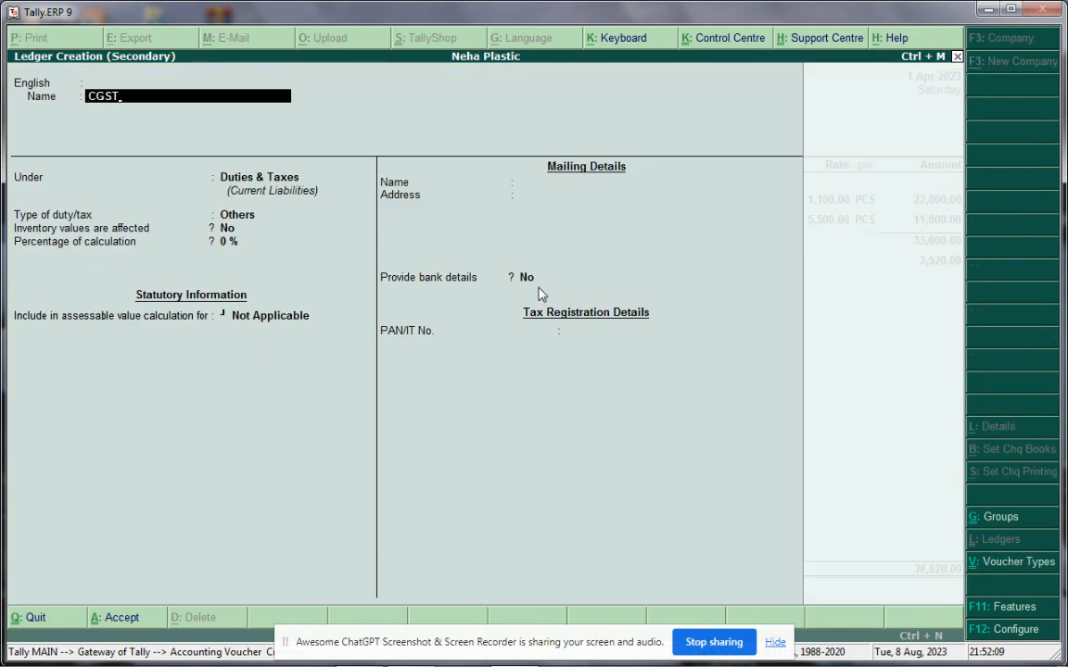
{"action": "key", "text": "Return"}
{"action": "key", "text": "Return"}
{"action": "key", "text": "Return"}
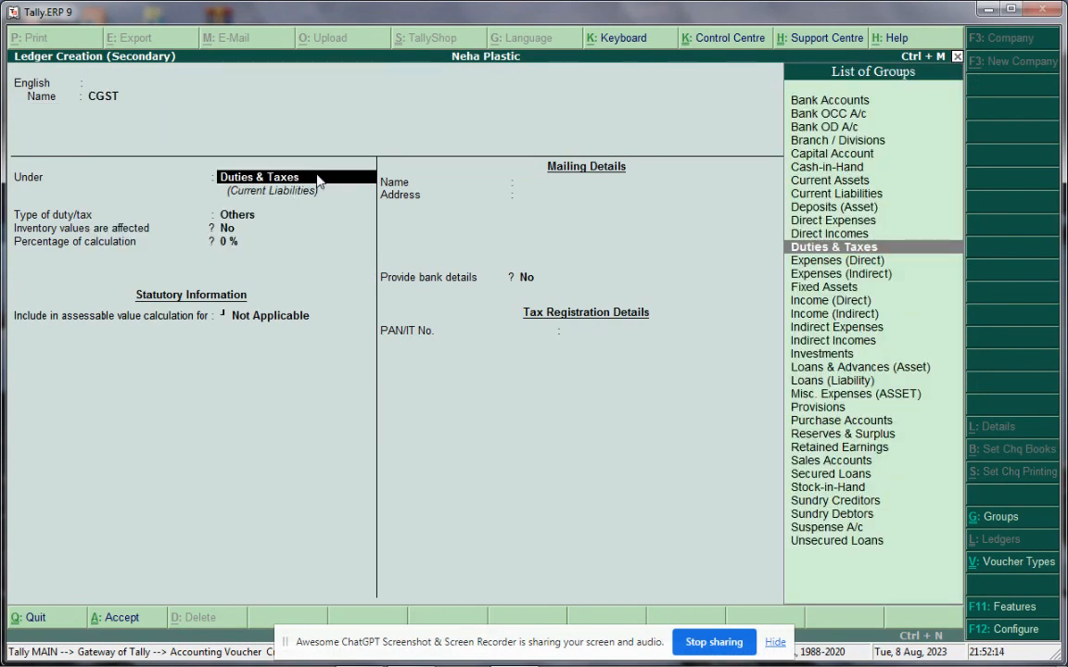
{"action": "key", "text": "Return"}
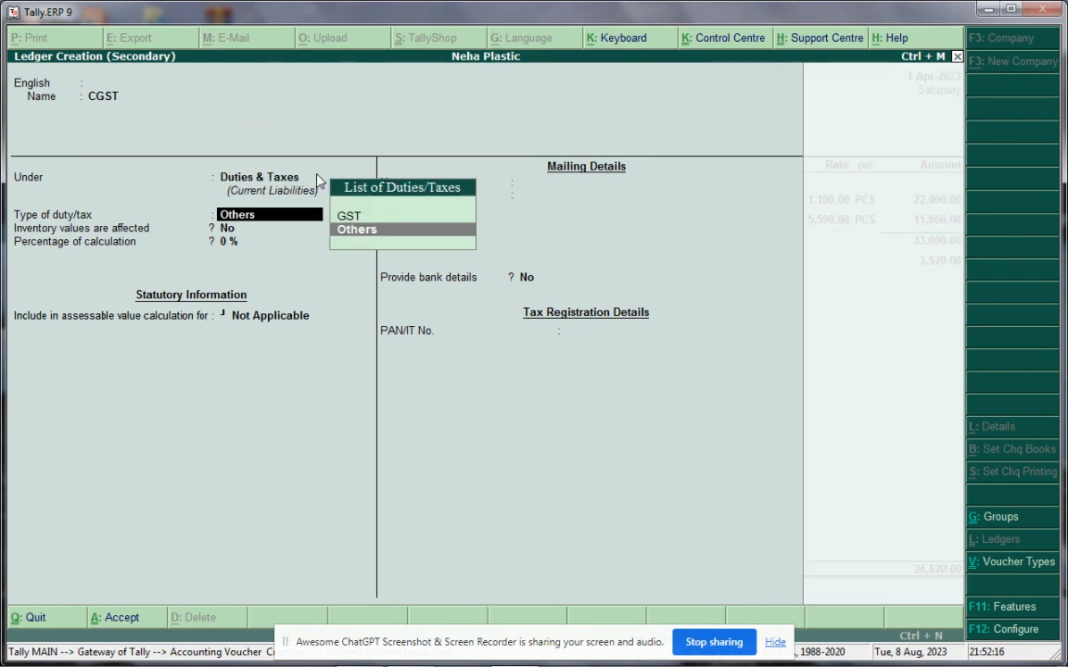
{"action": "key", "text": "Up"}
{"action": "key", "text": "Return"}
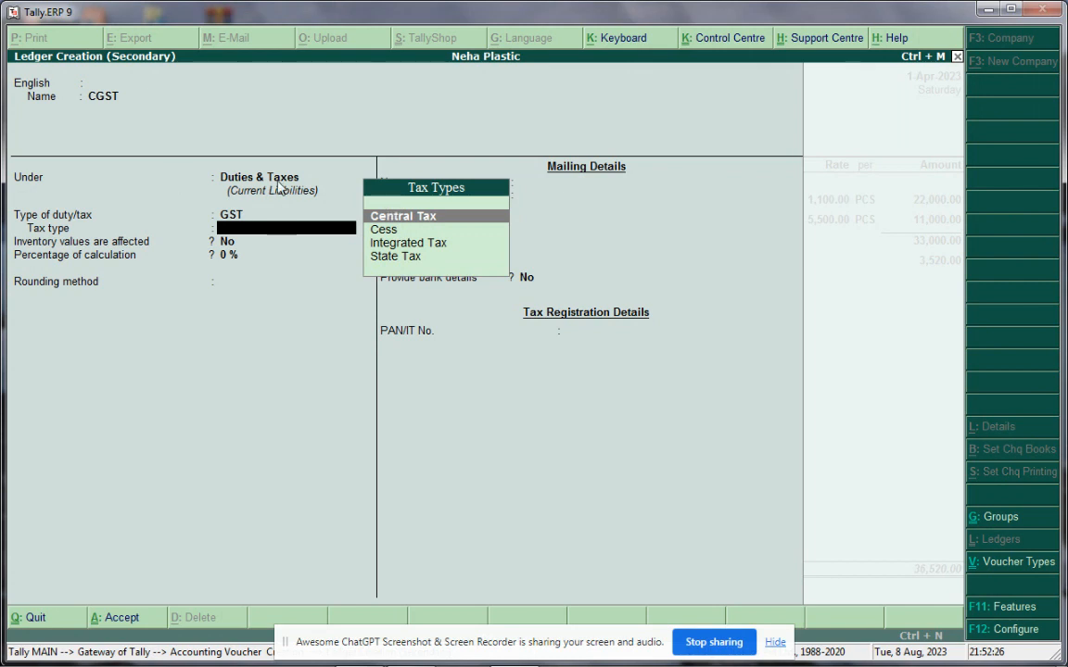
{"action": "key", "text": "Return"}
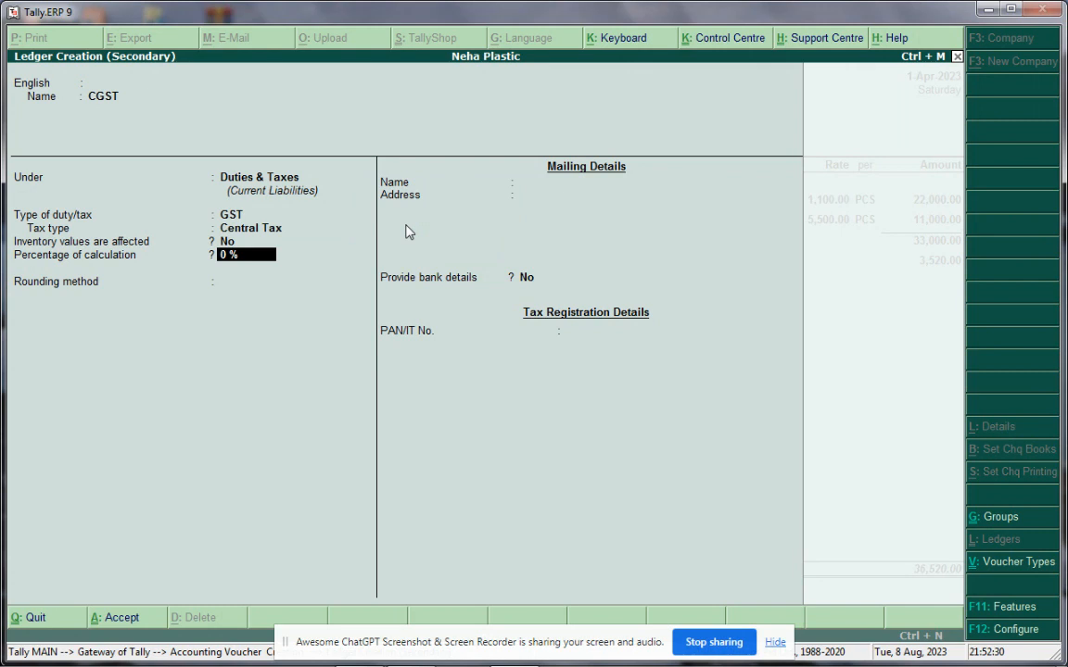
{"action": "key", "text": "Return"}
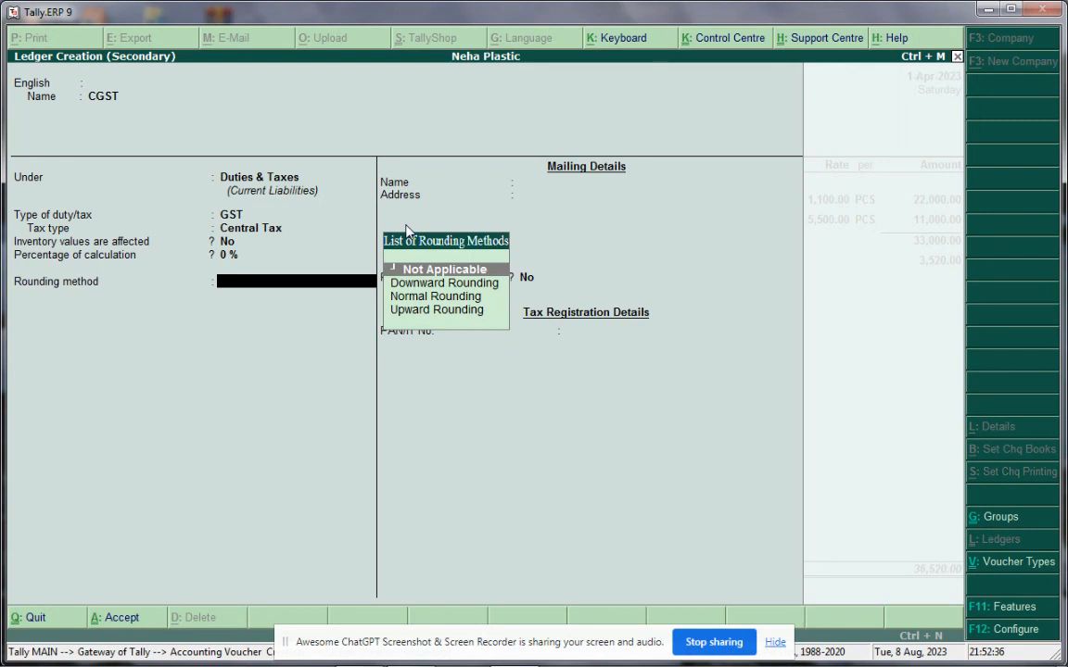
{"action": "key", "text": "Return"}
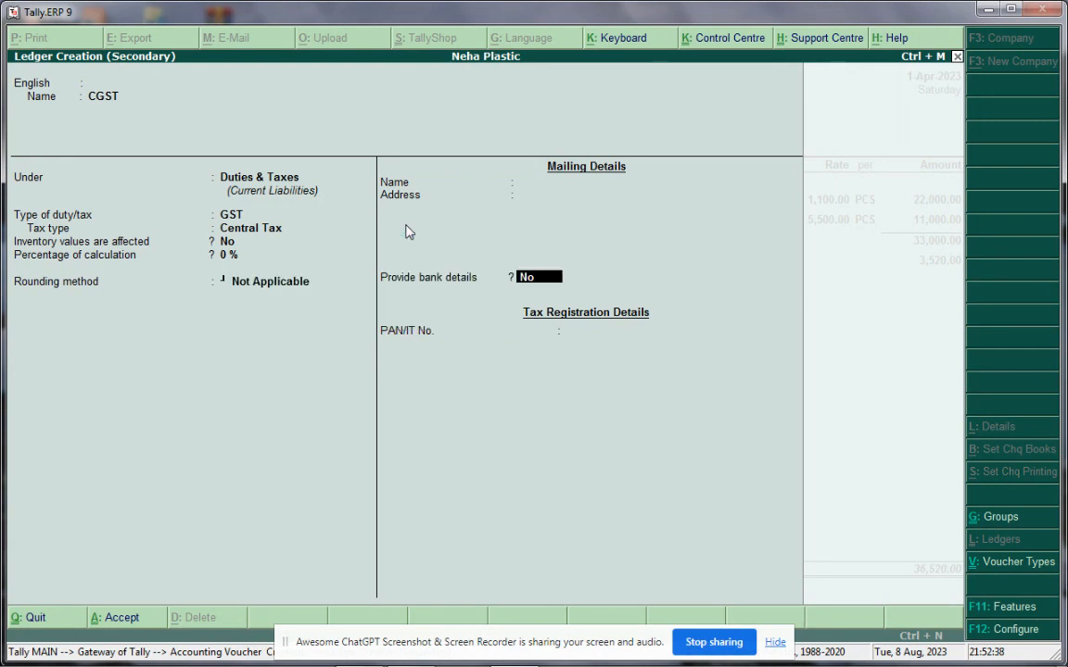
{"action": "key", "text": "Return"}
{"action": "key", "text": "Return"}
{"action": "key", "text": "Return"}
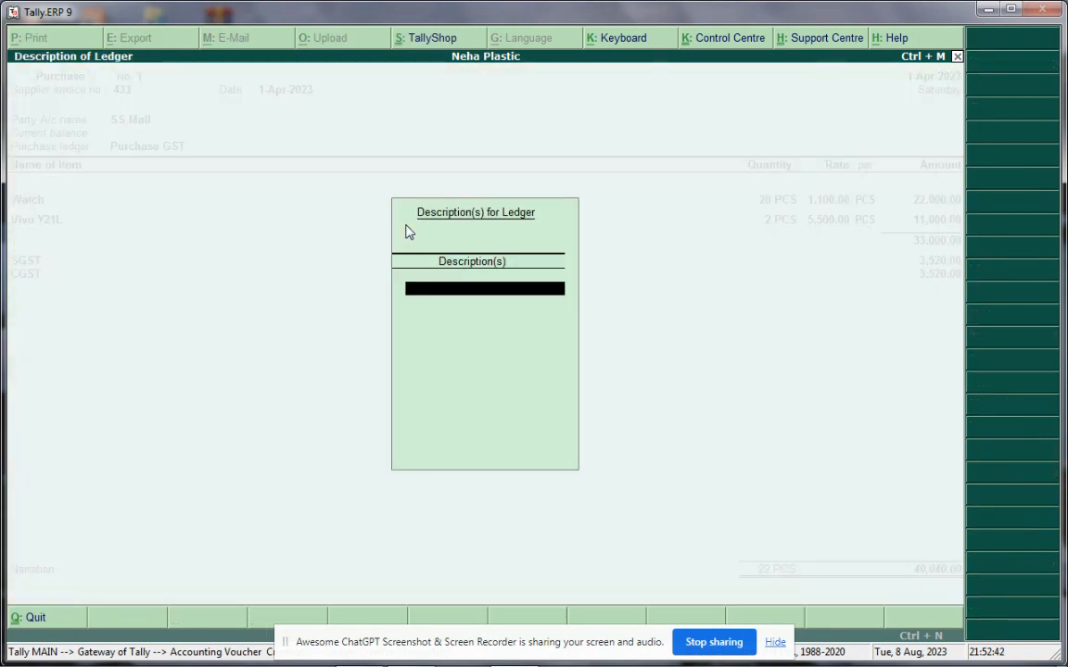
Confirm CGST of 3,520.00 and save the 40,040.00 voucher with no narration
{"action": "key", "text": "Return"}
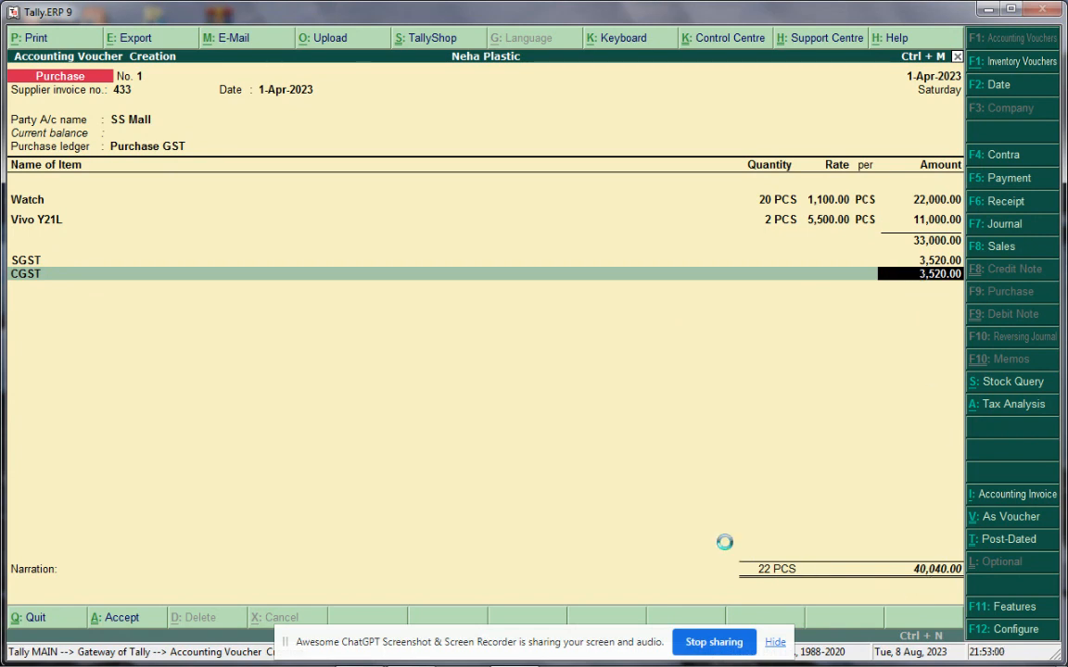
{"action": "key", "text": "Return"}
{"action": "key", "text": "Return"}
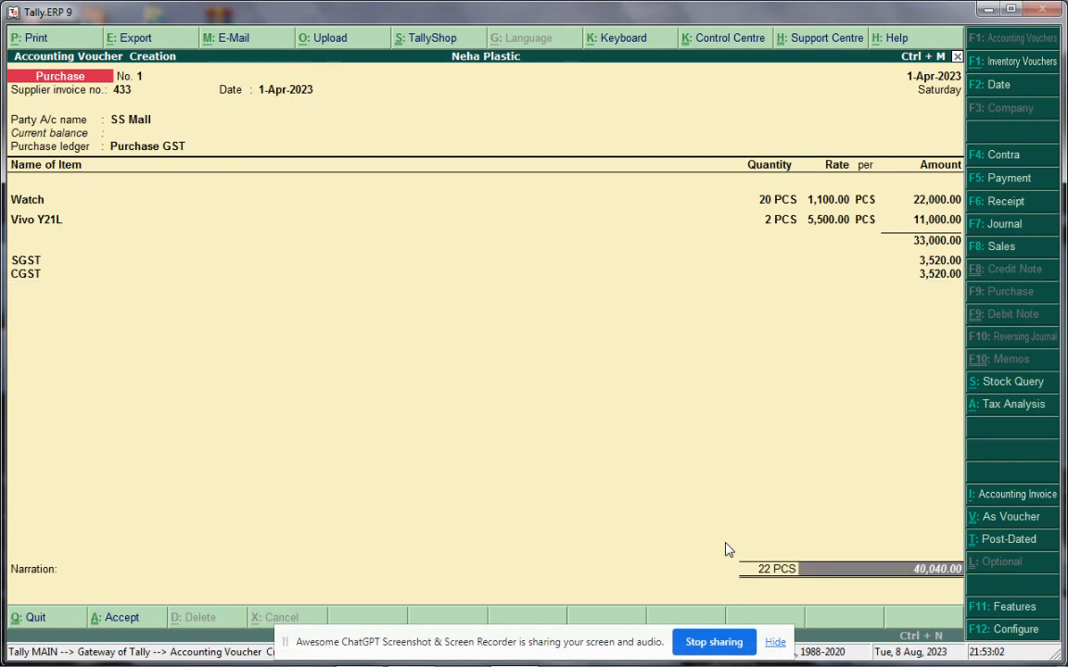
{"action": "key", "text": "Return"}
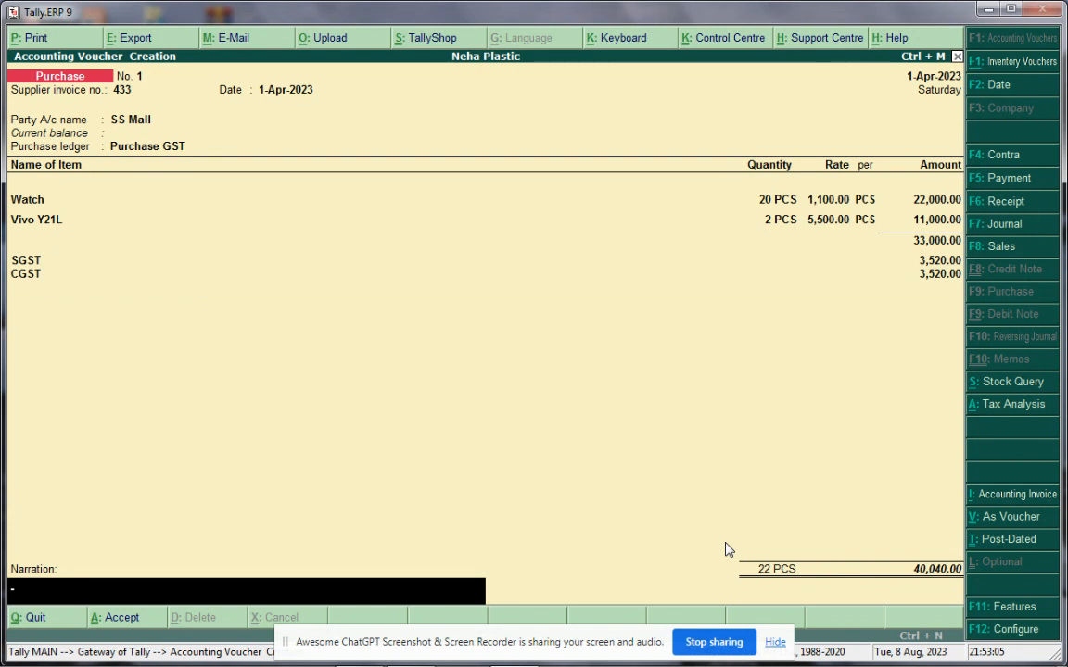
{"action": "key", "text": "Return"}
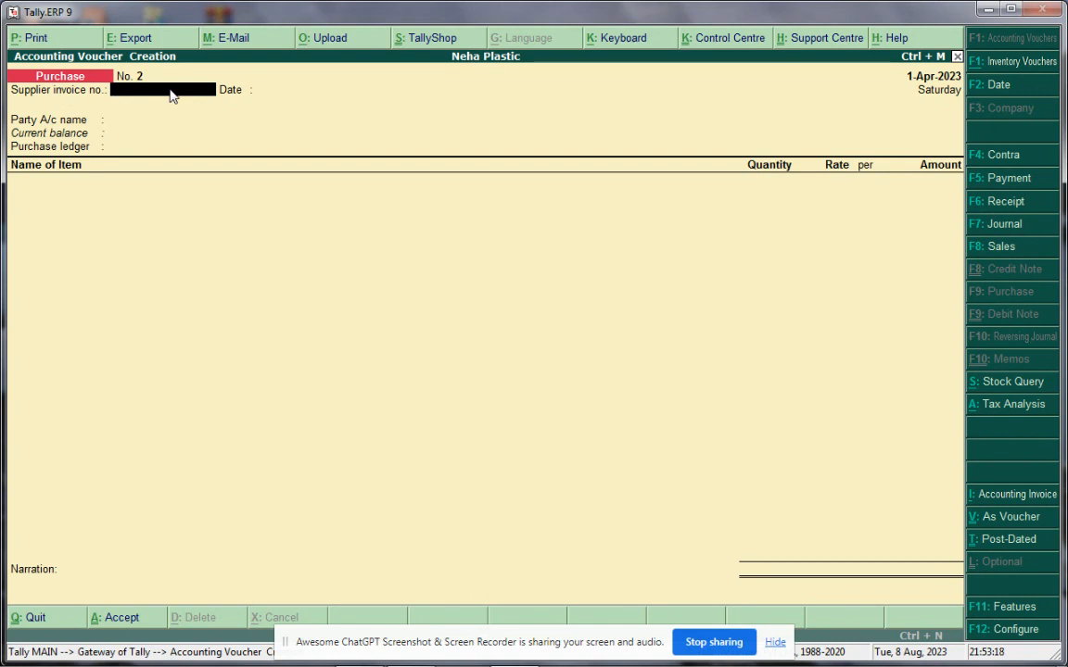
Reopen purchase voucher No. 1 and print it to an invoice preview
{"action": "key", "text": "Page_Up"}
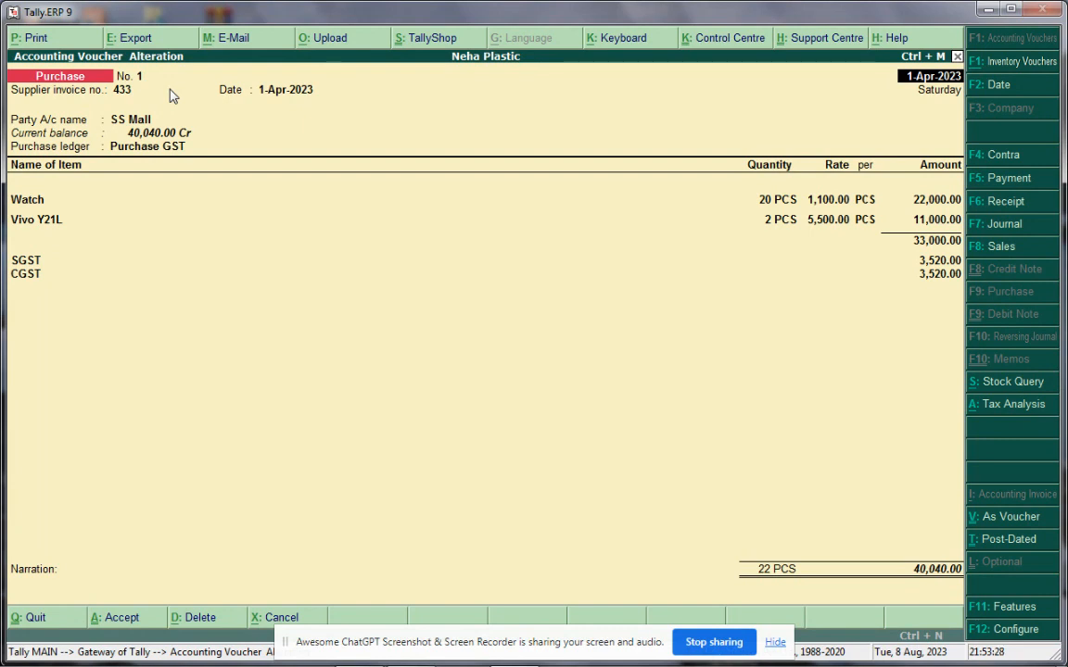
{"action": "left_click", "coordinate": [32, 43]}
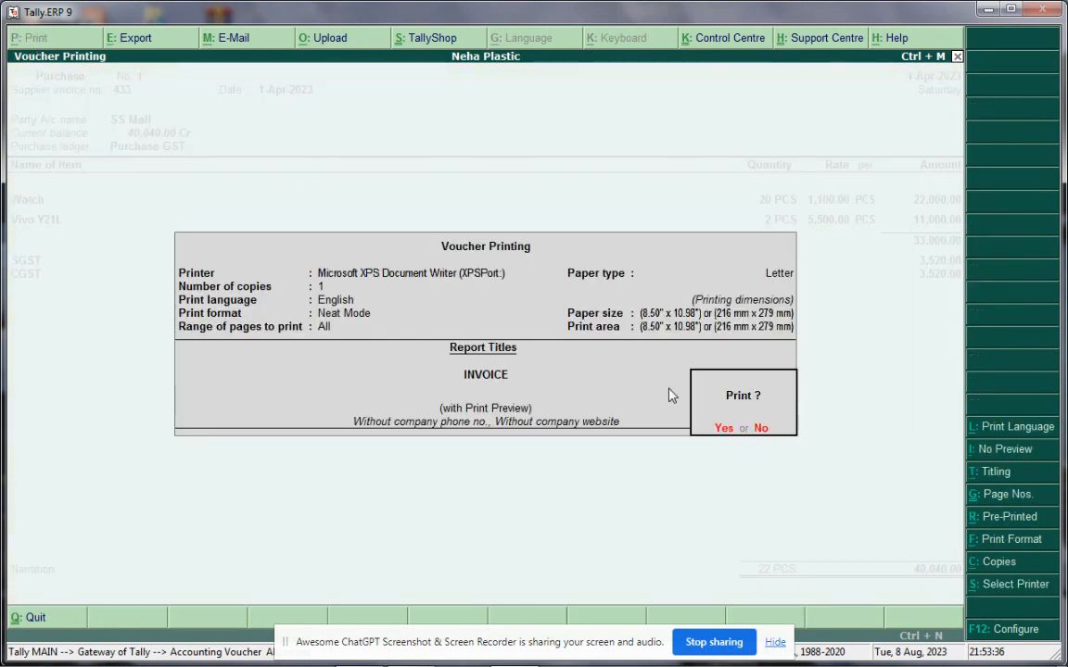
{"action": "left_click", "coordinate": [723, 430]}
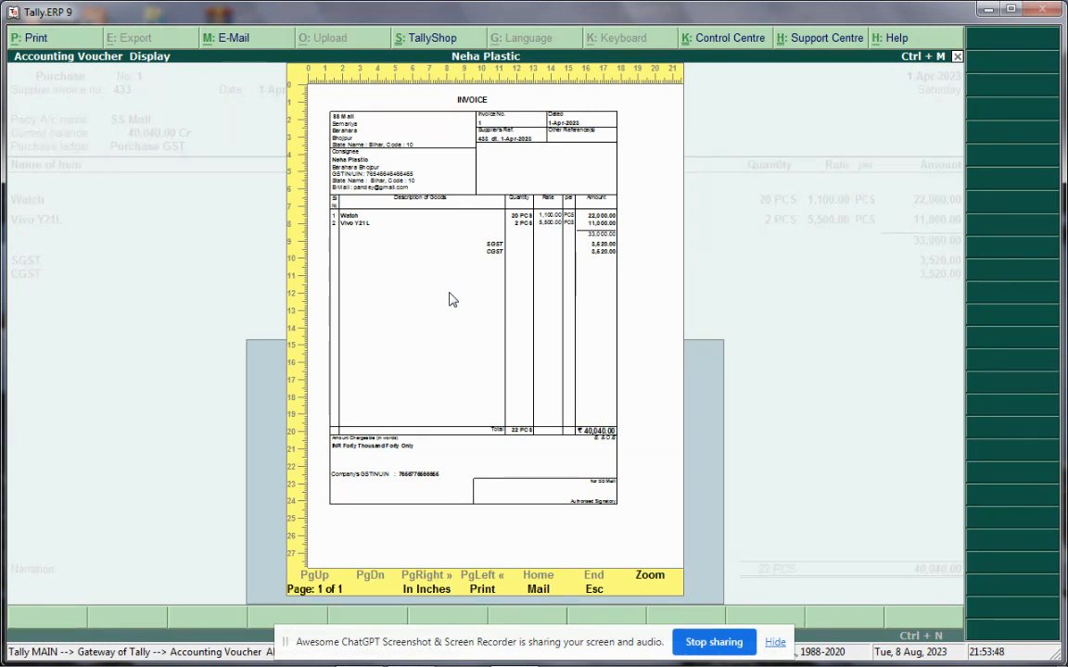
Zoom the invoice preview and scroll down to the ₹40,040.00 total and signatory block
{"action": "key", "text": "alt+z"}
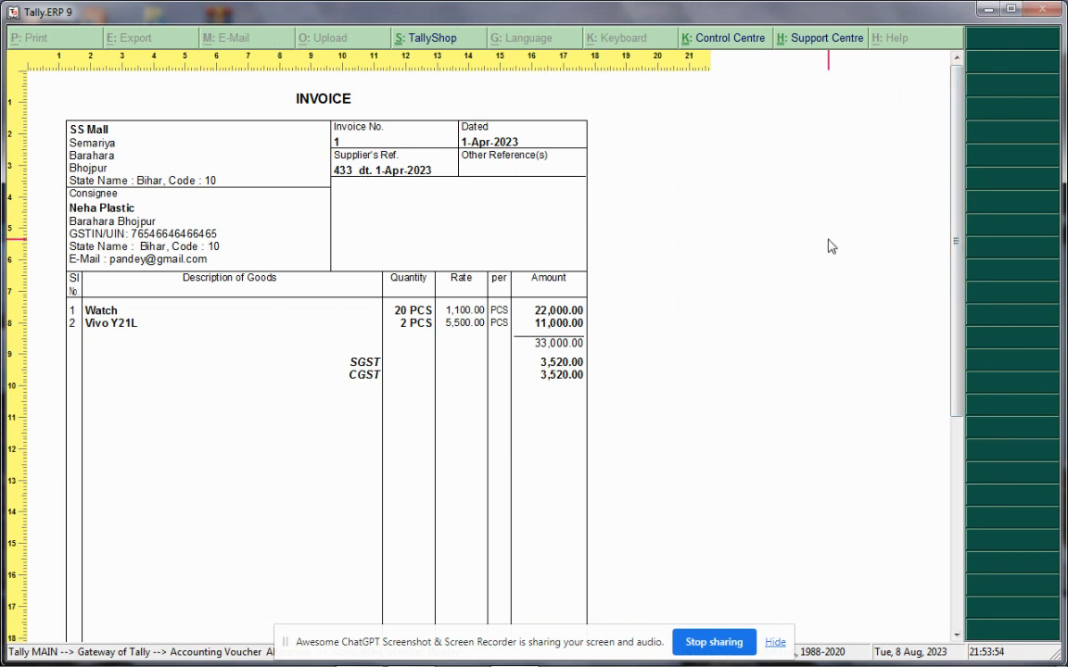
{"action": "scroll", "coordinate": [949, 353], "scroll_direction": "down", "scroll_amount": 5}
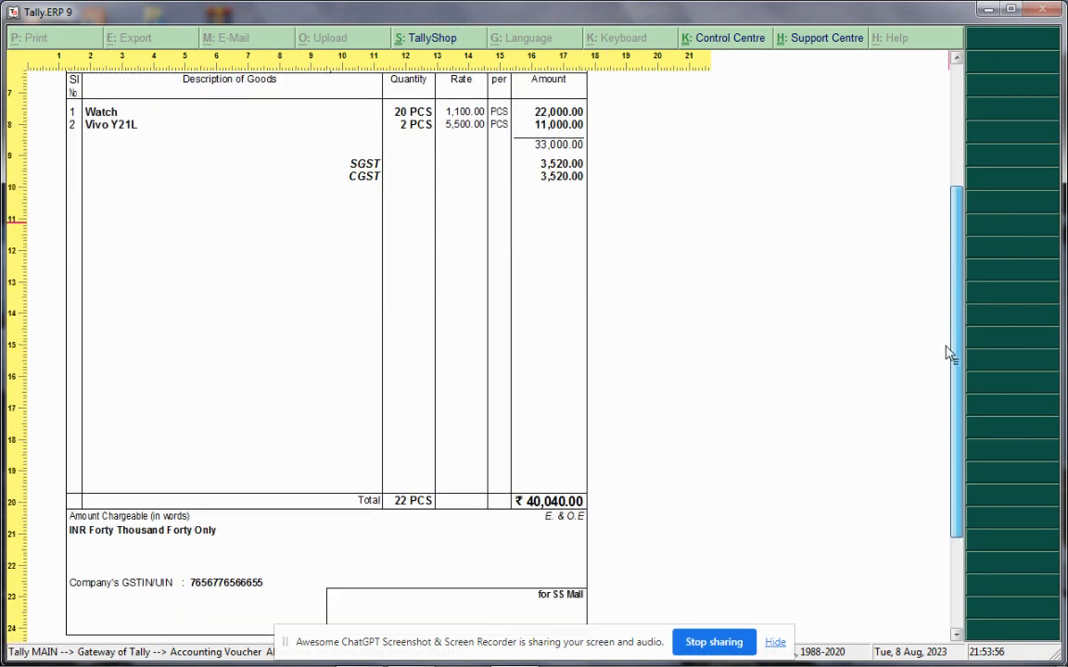
{"action": "scroll", "coordinate": [948, 353], "scroll_direction": "down", "scroll_amount": 1}
{"action": "left_click_drag", "start_coordinate": [958, 394], "coordinate": [954, 248]}
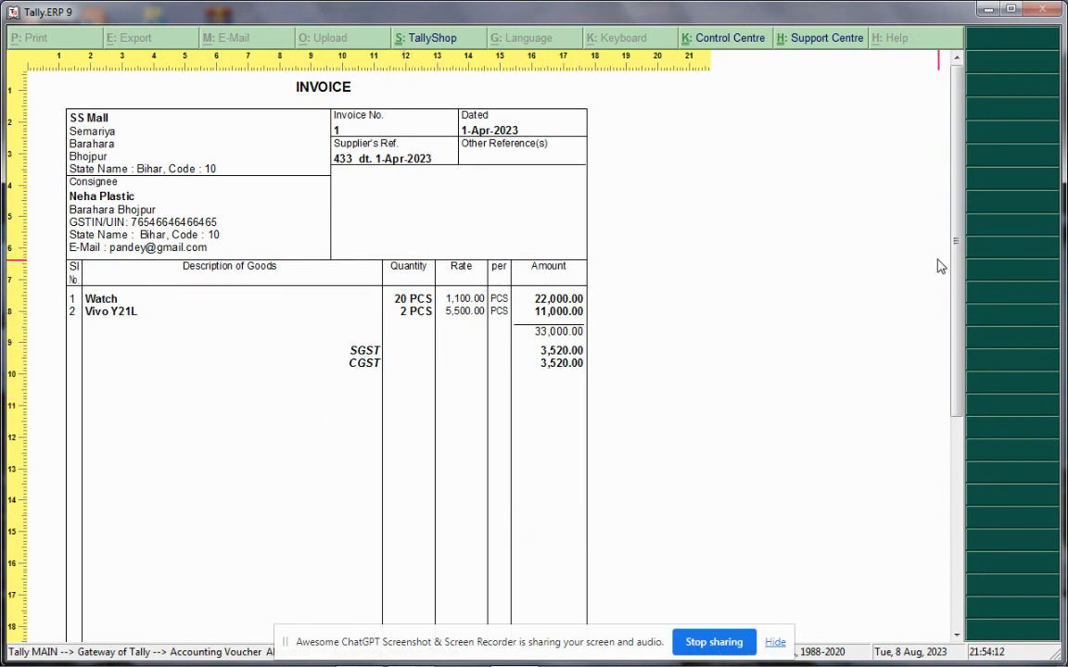
{"action": "scroll", "coordinate": [958, 278], "scroll_direction": "down", "scroll_amount": 1}
{"action": "scroll", "coordinate": [958, 278], "scroll_direction": "down", "scroll_amount": 5}
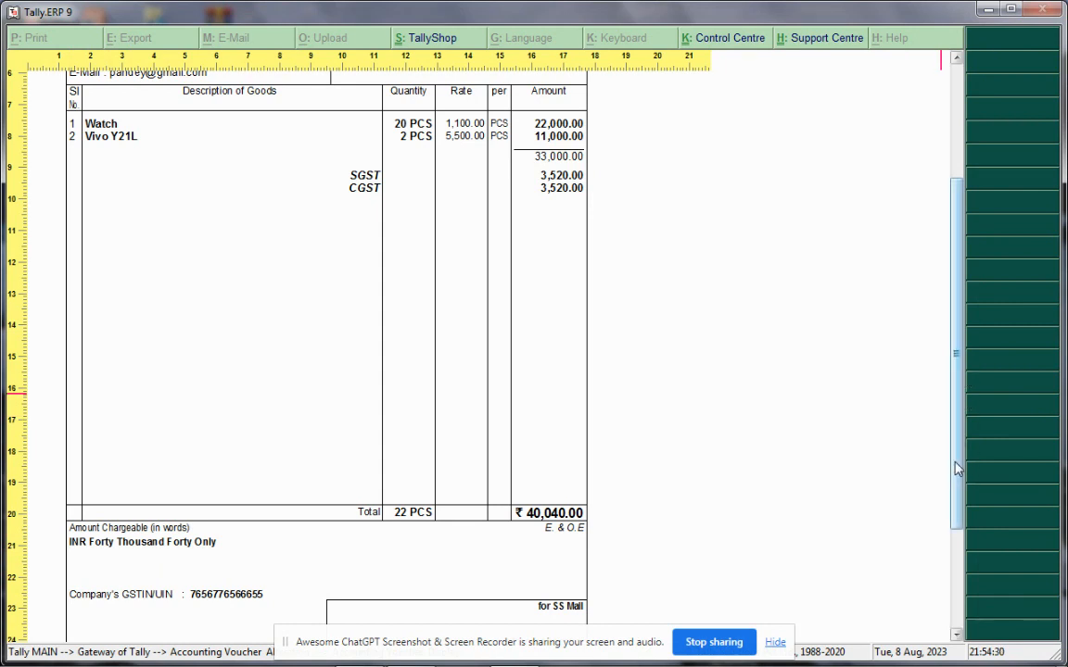
{"action": "left_click_drag", "start_coordinate": [957, 467], "coordinate": [955, 538]}
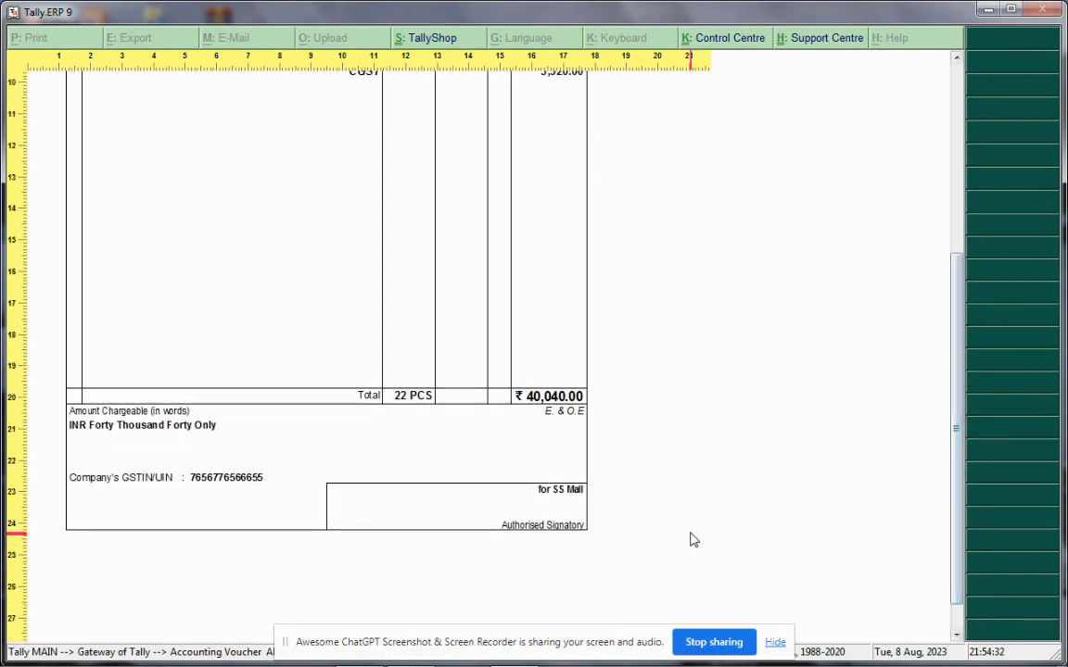